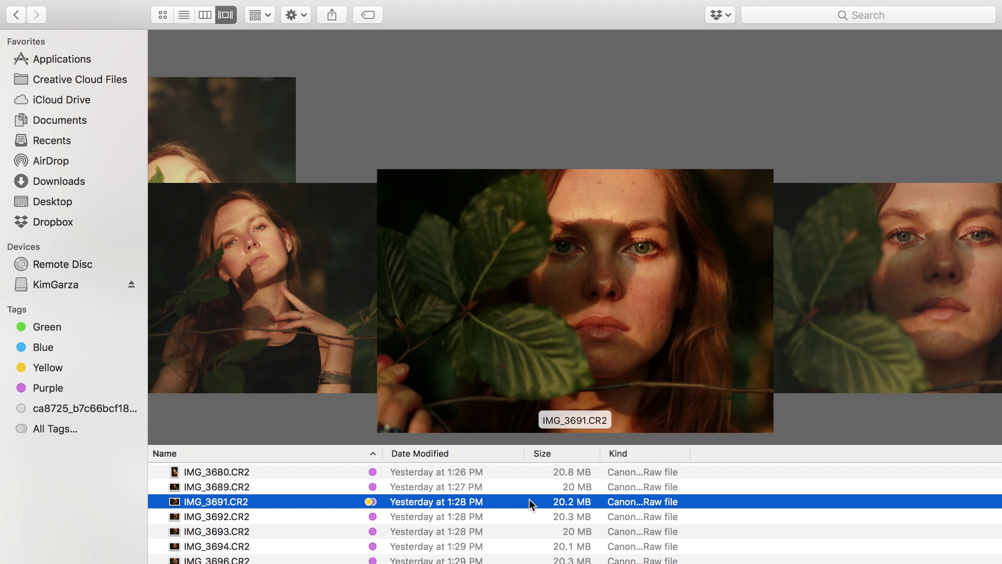
Open IMG_3691.CR2 as a Photoshop document without changing any raw settings.
double_click(529, 502)
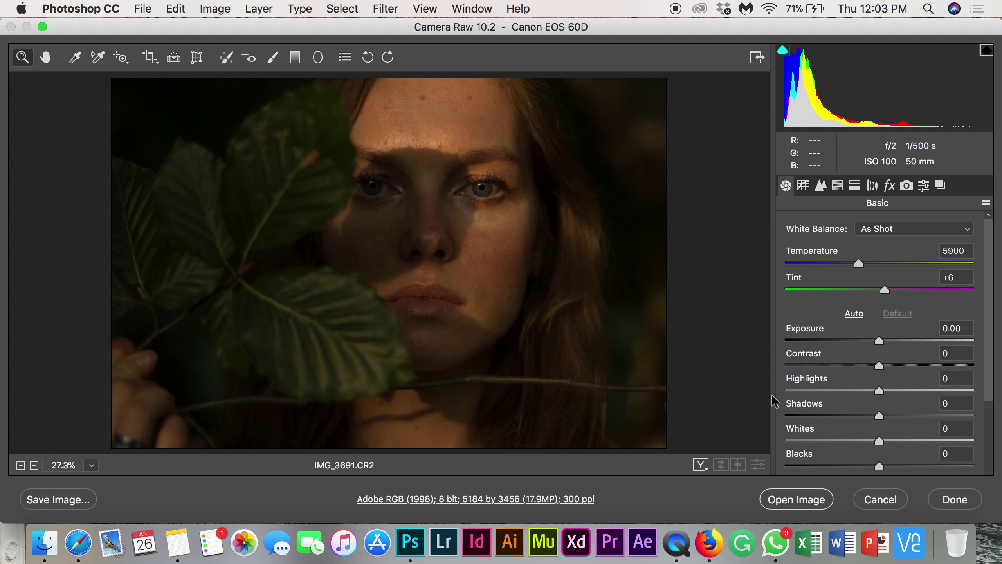
scroll(866, 347, "down", 3)
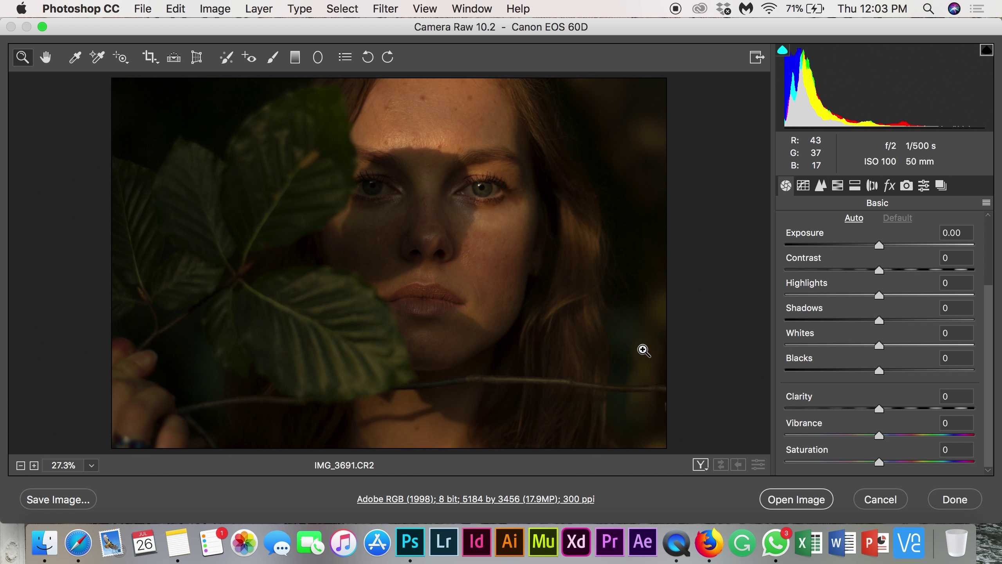
left_click(796, 498)
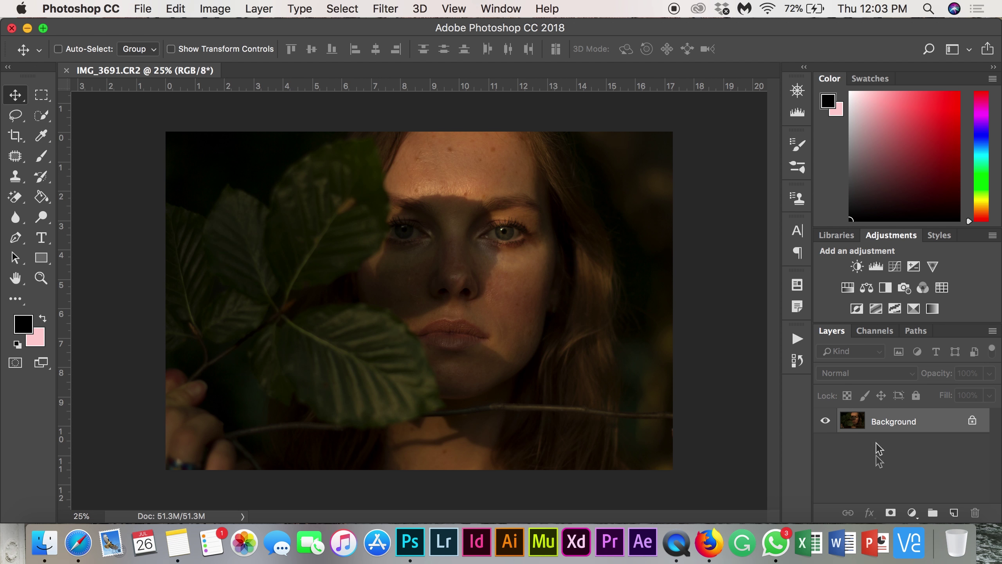
Create a new action named SummerShadows in the Editions set and start recording it.
left_click(797, 341)
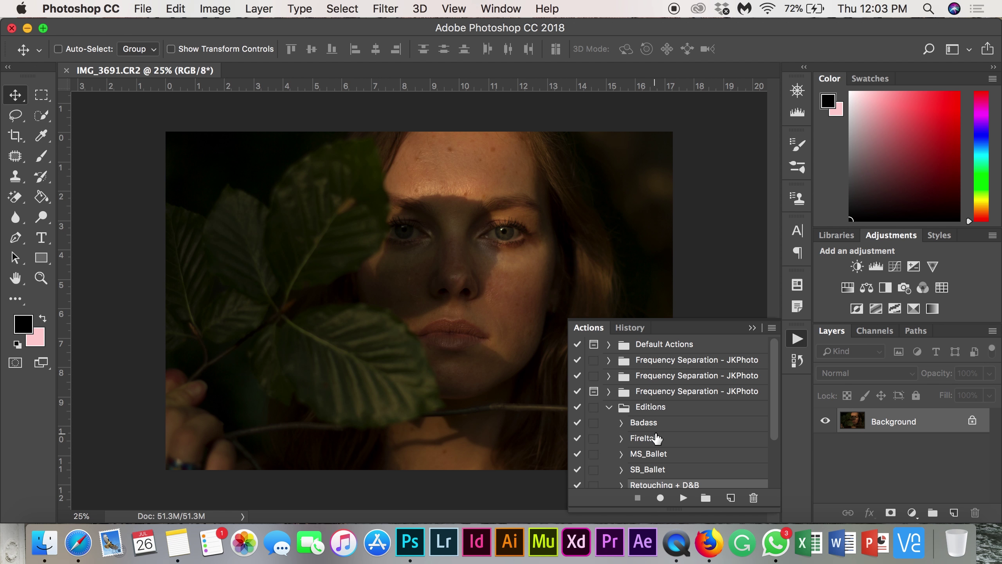
left_click(609, 407)
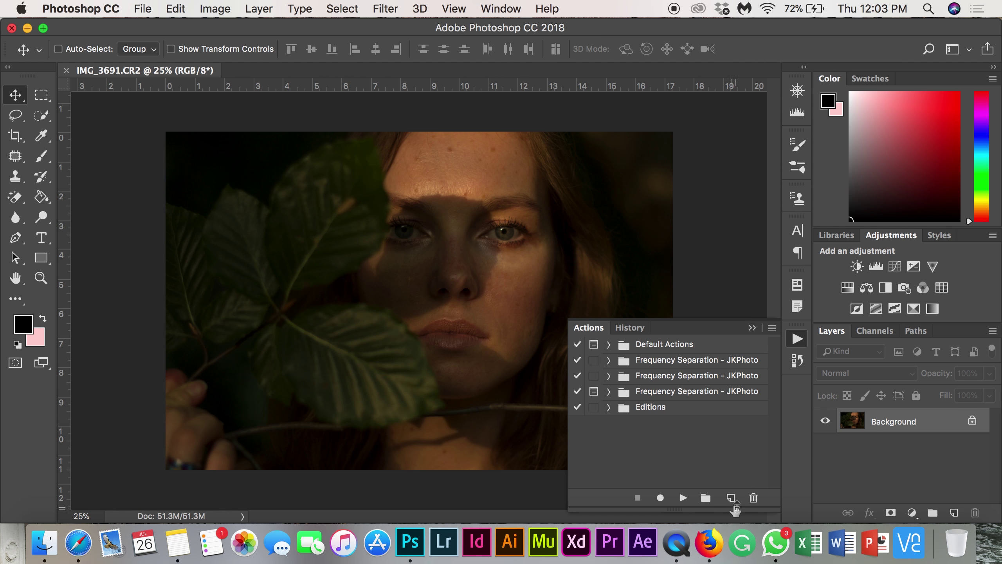
left_click(654, 407)
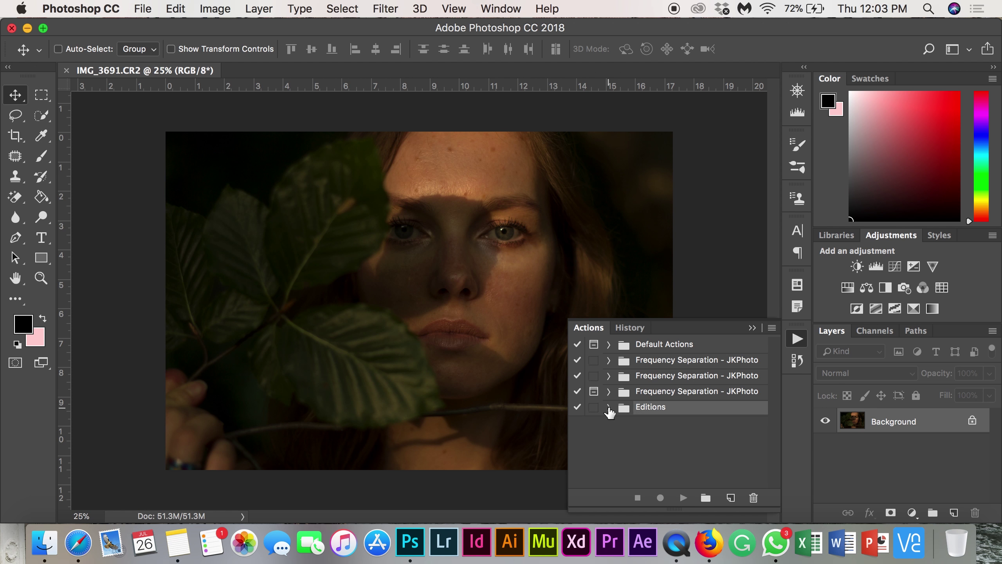
left_click(609, 407)
left_click(731, 497)
type("SummerShadows")
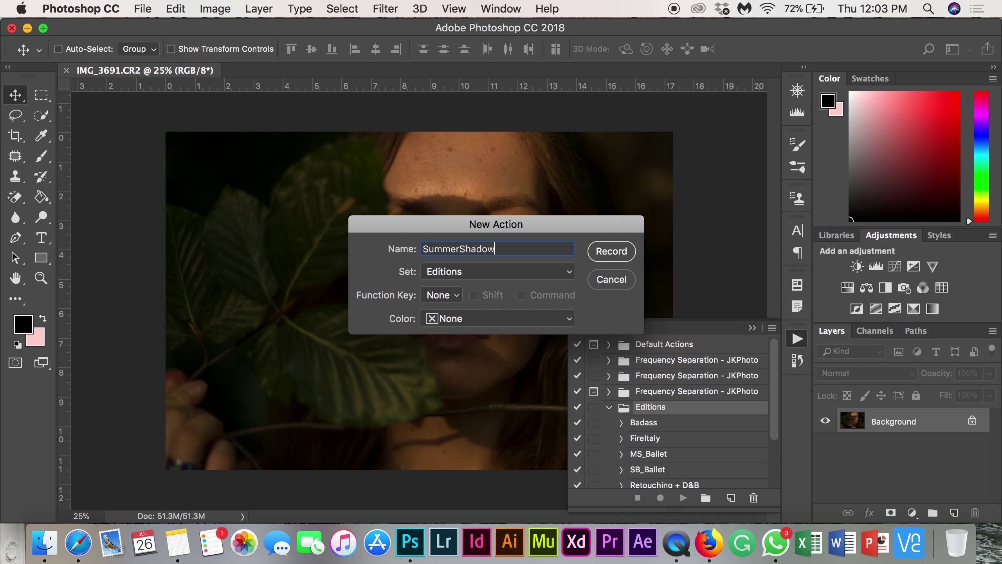
left_click(612, 253)
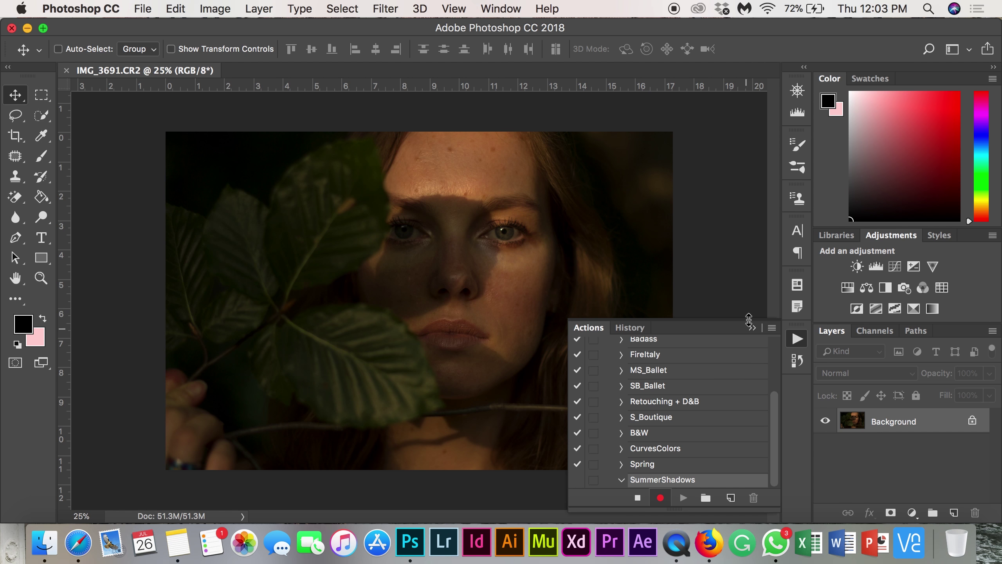
Duplicate the Background layer.
left_click(753, 328)
key("super+j")
key("super+k")
key("i")
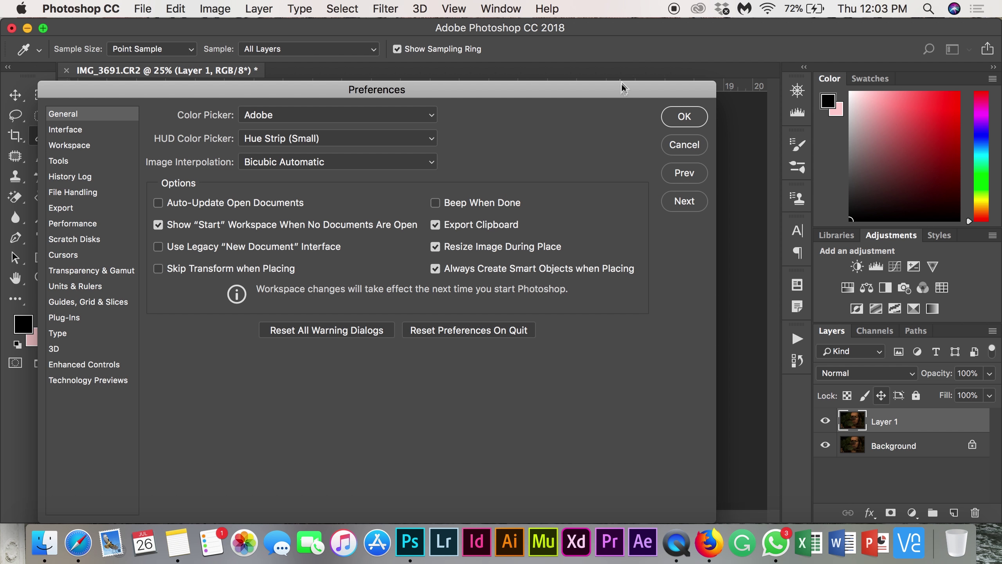
left_click(684, 145)
key("v")
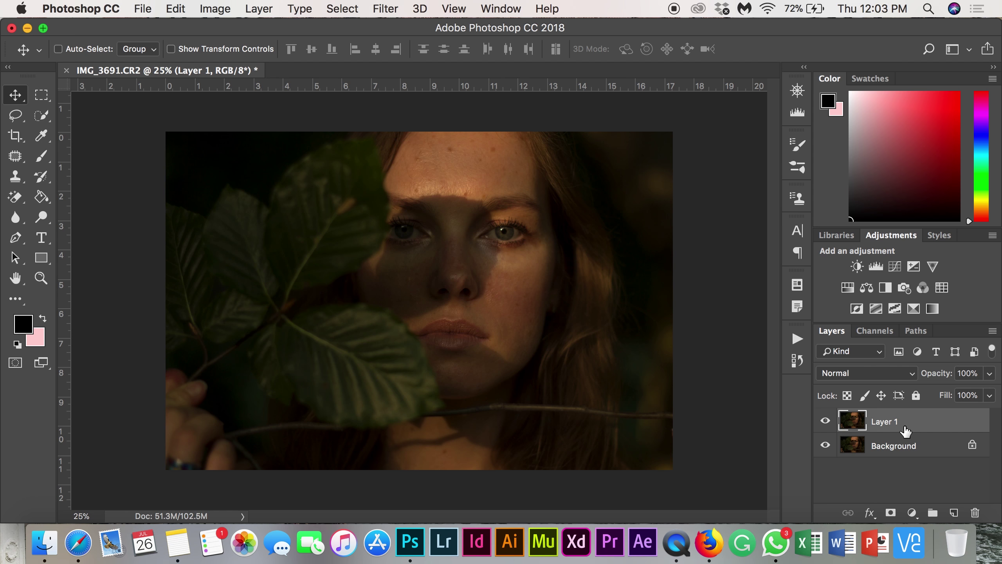
Open the Camera Raw Filter on Layer 1 and set Temperature to +3 and Exposure to +1.00.
left_click(393, 9)
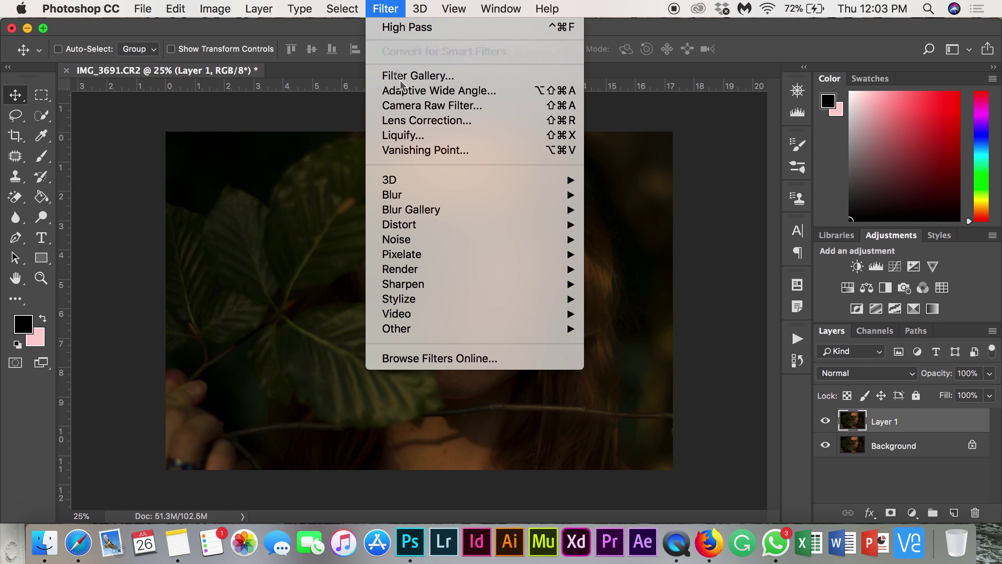
left_click(427, 106)
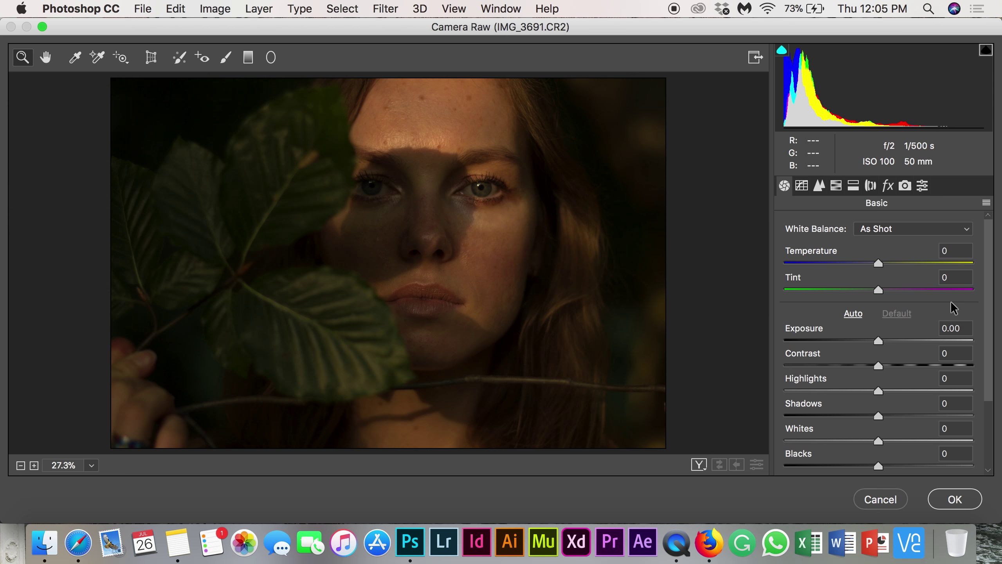
mouse_move(881, 265)
left_mouse_down()
mouse_move(891, 265)
mouse_move(870, 266)
mouse_move(892, 266)
mouse_move(882, 269)
left_mouse_up()
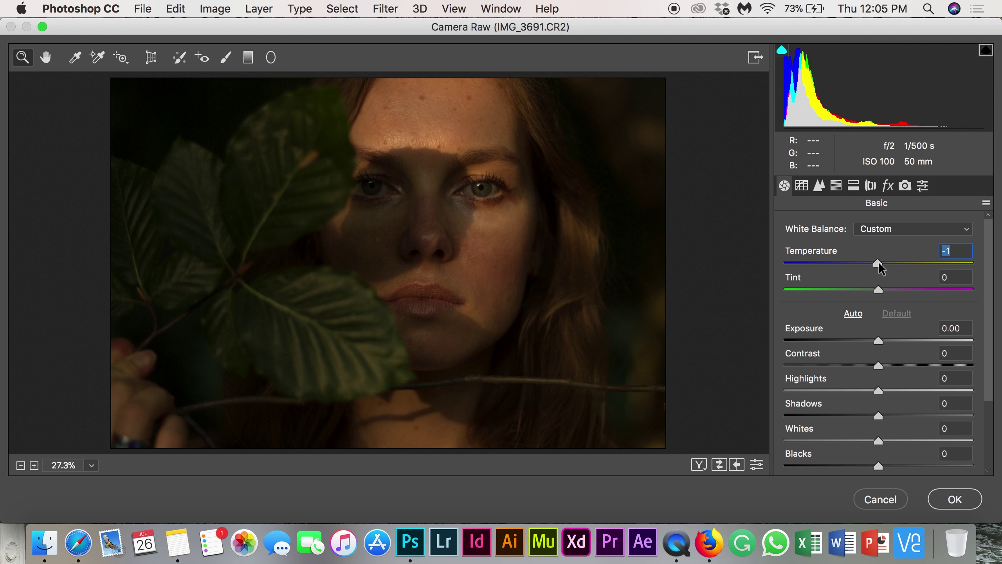
scroll(881, 269, "down", 1)
scroll(881, 270, "up", 1)
mouse_move(882, 342)
left_mouse_down()
mouse_move(908, 344)
mouse_move(897, 342)
left_mouse_up()
left_click_drag(880, 263, 882, 269)
Set Contrast to -21, Shadows to +36, Whites to -8 and Blacks to +29 in the Camera Raw Filter.
scroll(882, 269, "down", 1)
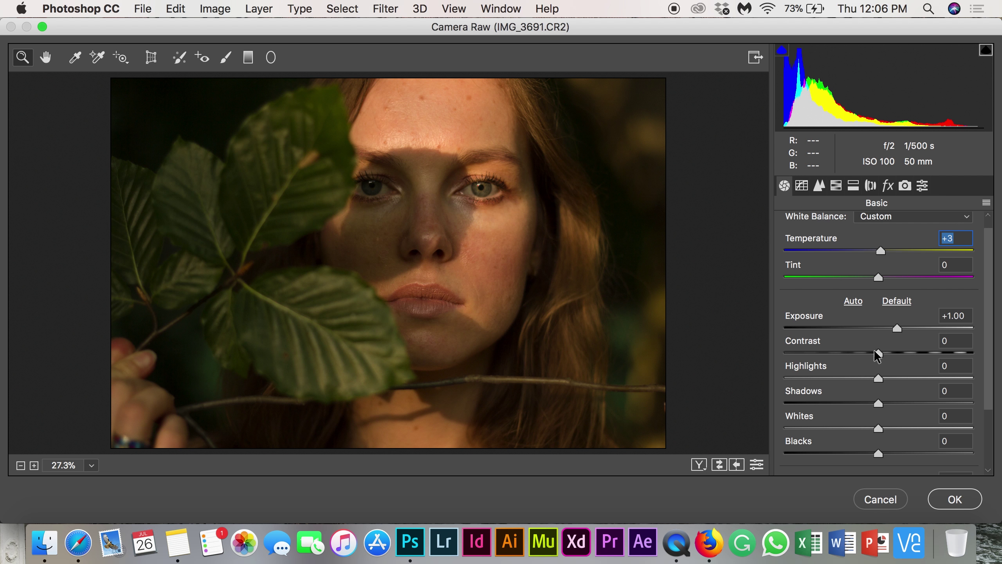
mouse_move(881, 357)
left_mouse_down()
mouse_move(852, 353)
mouse_move(895, 354)
mouse_move(862, 355)
left_mouse_up()
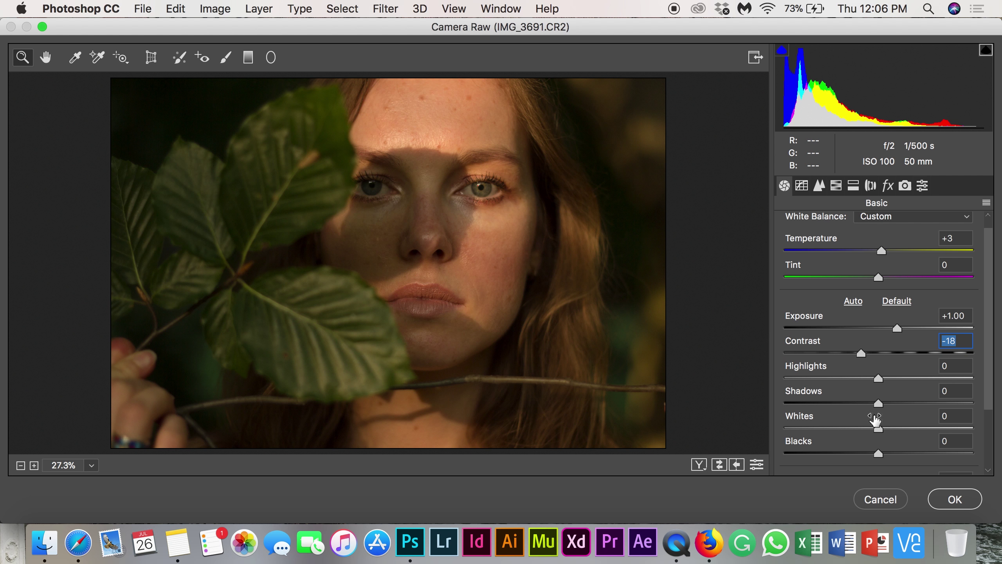
left_click_drag(878, 403, 914, 410)
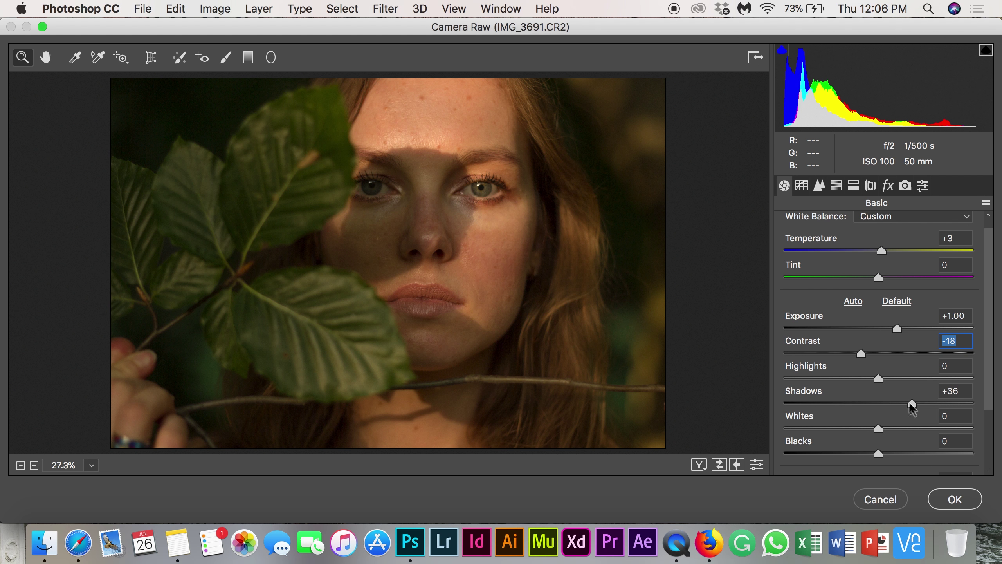
left_click_drag(861, 353, 859, 354)
scroll(879, 390, "down", 2)
left_click_drag(879, 390, 907, 415)
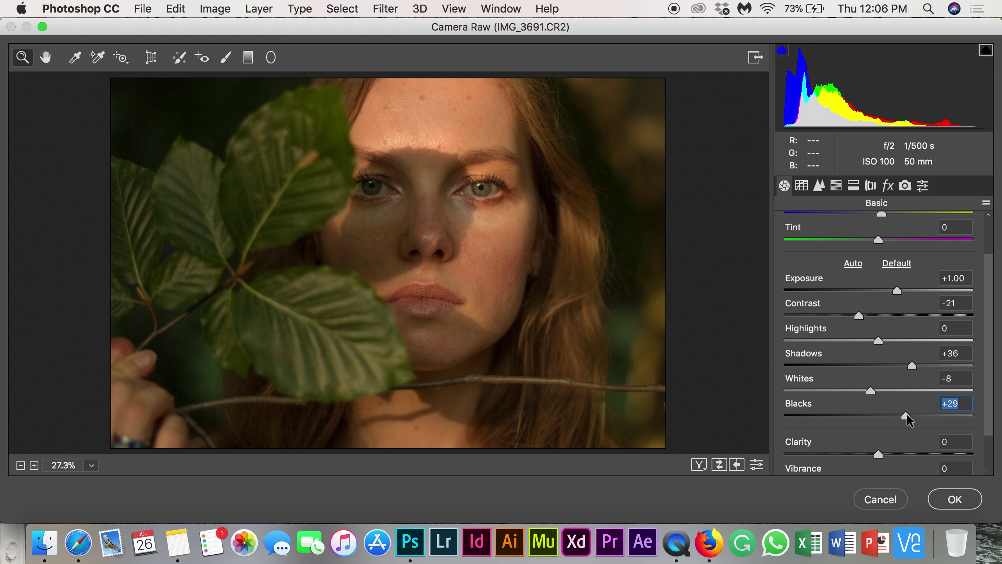
Warm the white balance by setting Temperature to +5.
scroll(907, 419, "down", 2)
scroll(904, 403, "up", 5)
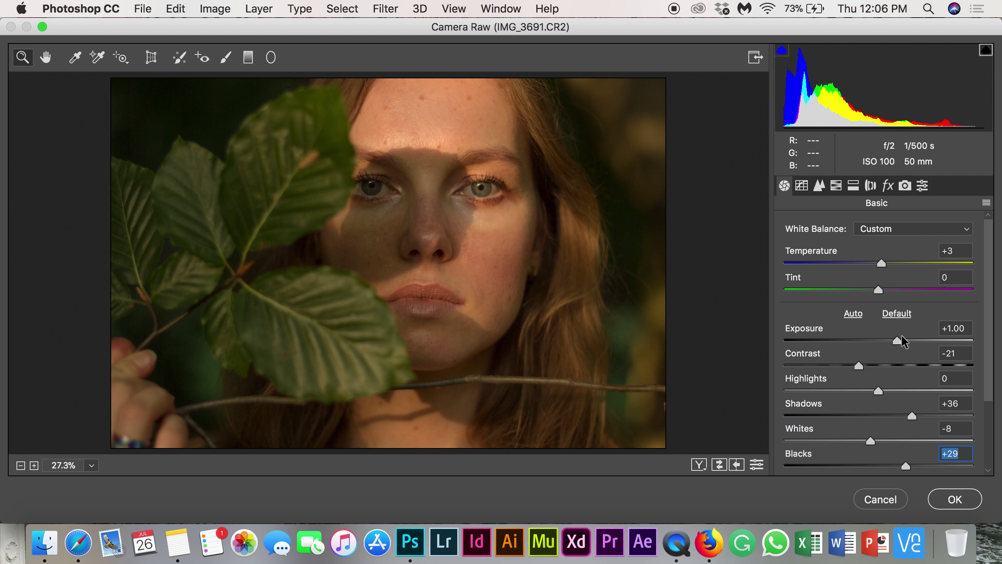
left_click_drag(884, 269, 885, 266)
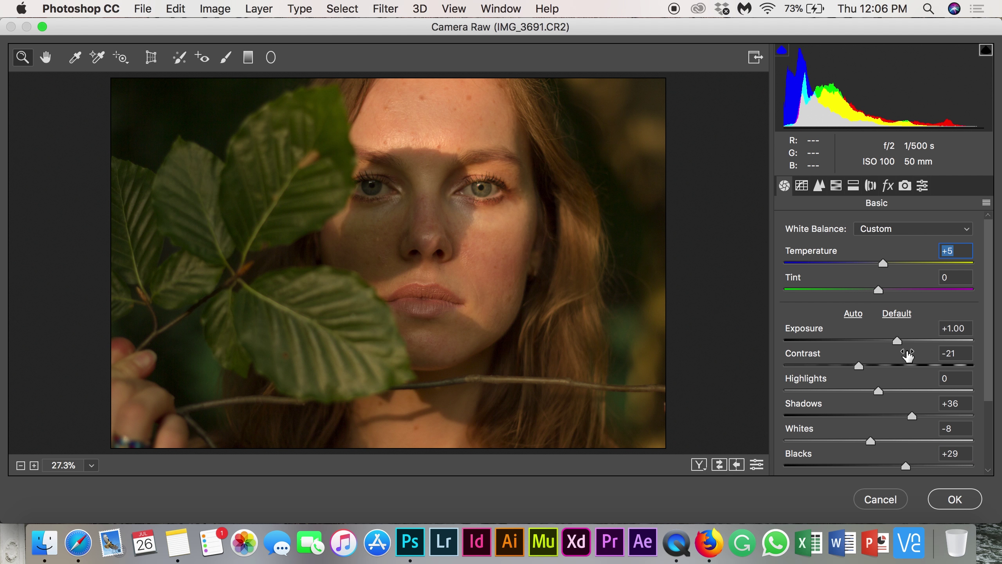
Set Clarity to +20, Vibrance to +10 and Saturation to -5.
scroll(908, 355, "down", 2)
scroll(908, 356, "up", 3)
scroll(898, 357, "down", 3)
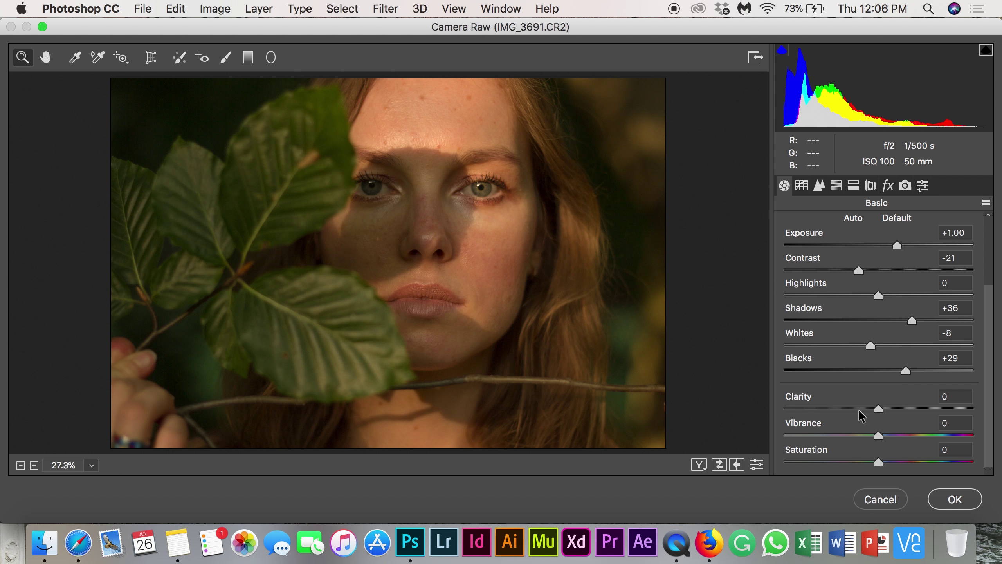
left_click_drag(880, 409, 899, 409)
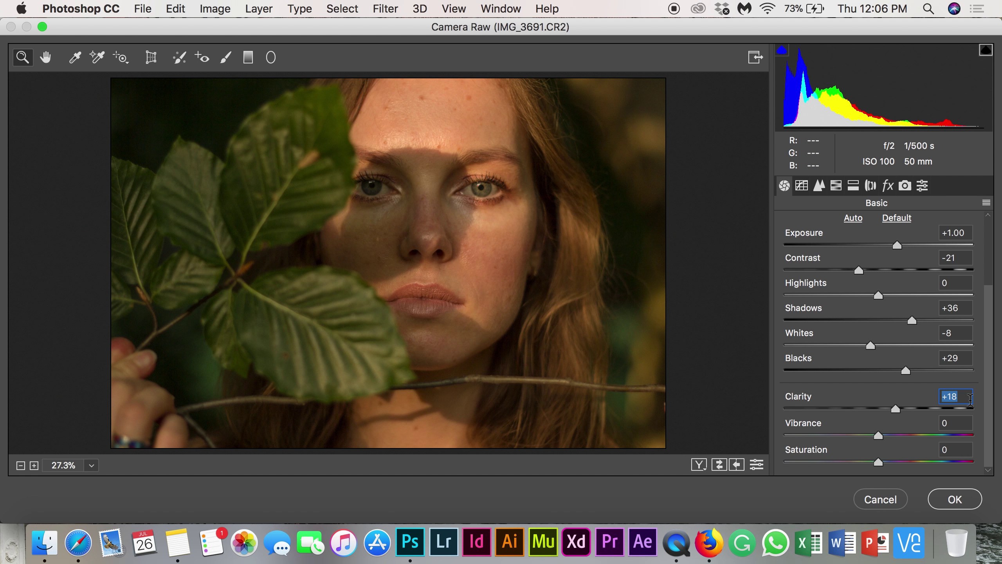
type("20")
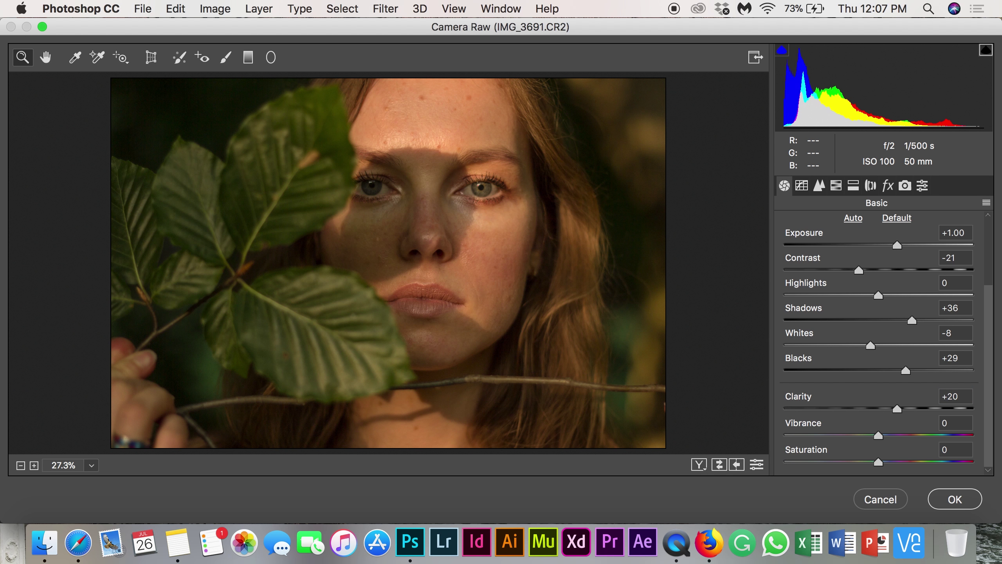
mouse_move(879, 436)
left_mouse_down()
mouse_move(857, 436)
mouse_move(904, 435)
mouse_move(893, 436)
left_mouse_up()
type("10")
left_click_drag(879, 462, 871, 463)
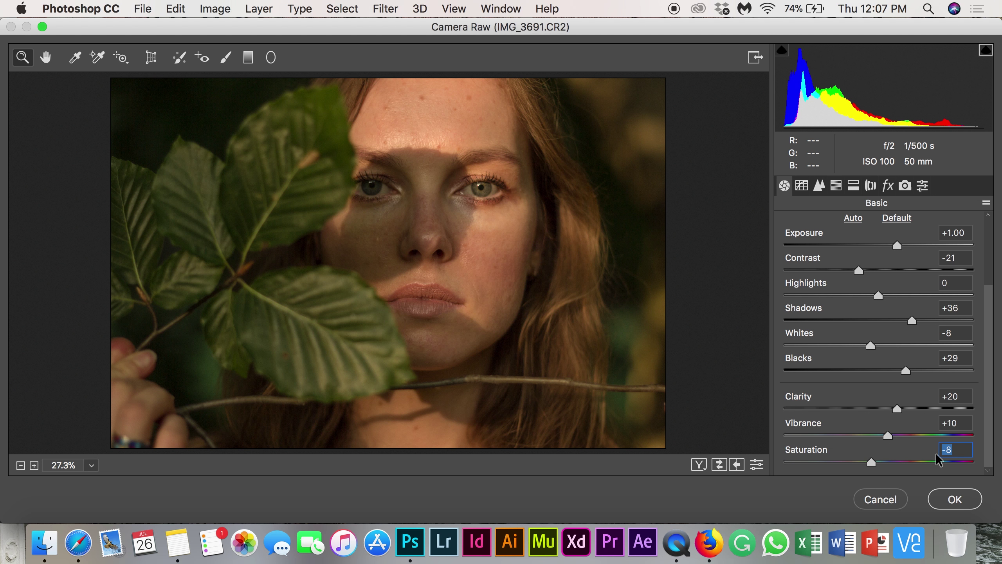
type("-5")
Raise Exposure to +1.30 and apply the Camera Raw Filter to Layer 1.
scroll(953, 419, "up", 4)
scroll(944, 399, "down", 4)
left_click_drag(897, 246, 905, 245)
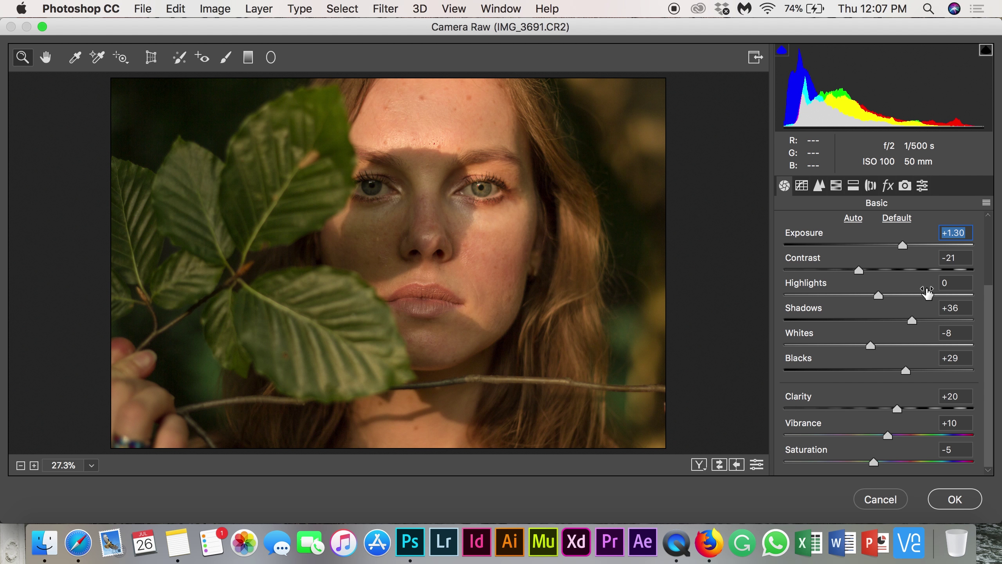
scroll(927, 292, "up", 3)
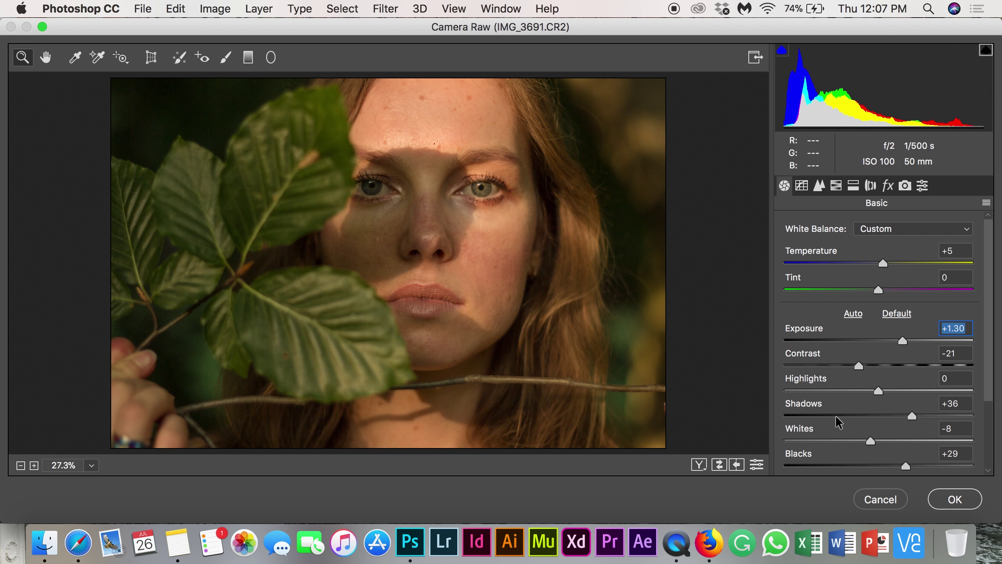
left_click(954, 498)
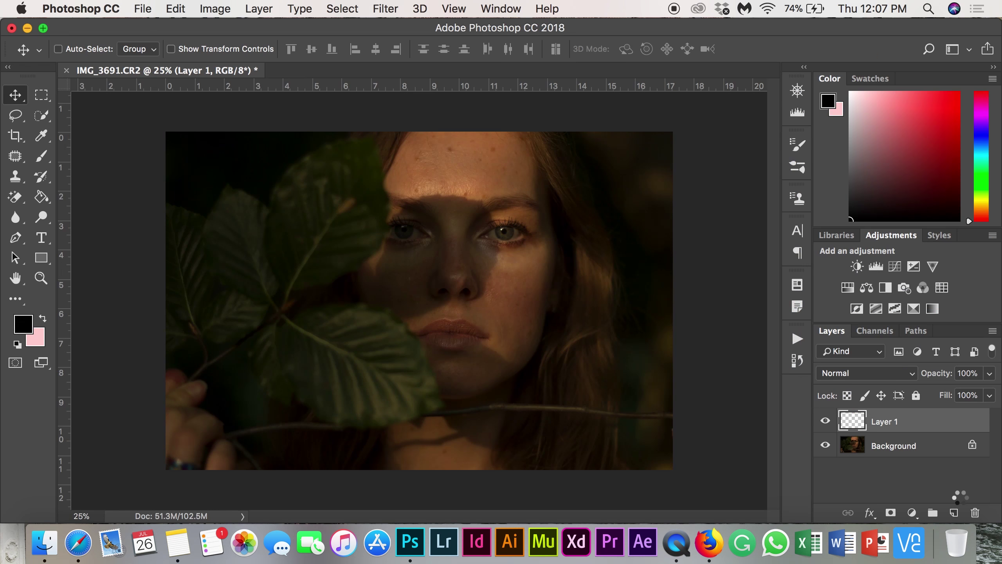
Toggle Layer 1's visibility repeatedly to compare the photo before and after the Camera Raw adjustments.
left_click(825, 421)
left_click(827, 421)
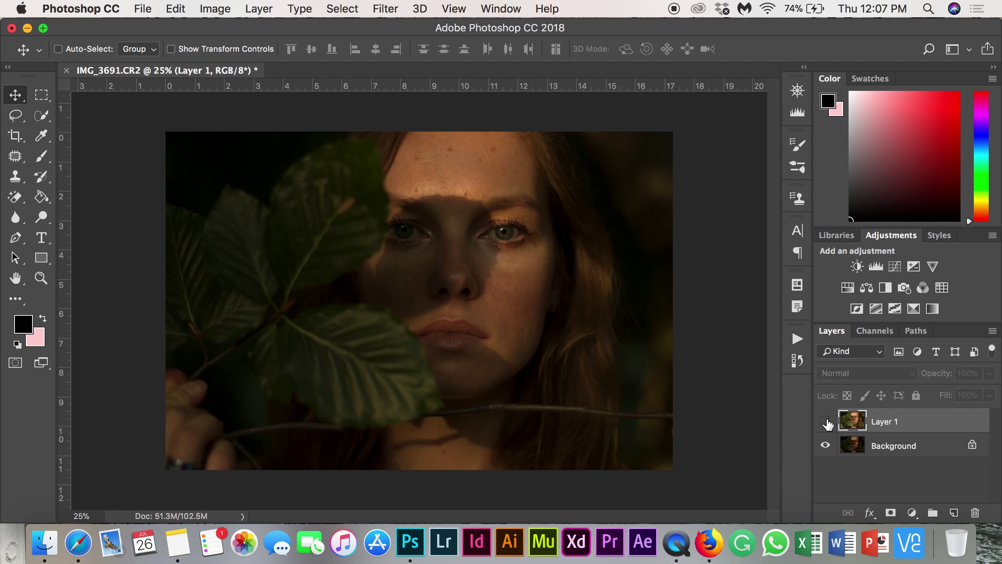
left_click(826, 422)
left_click(827, 421)
left_click(826, 422)
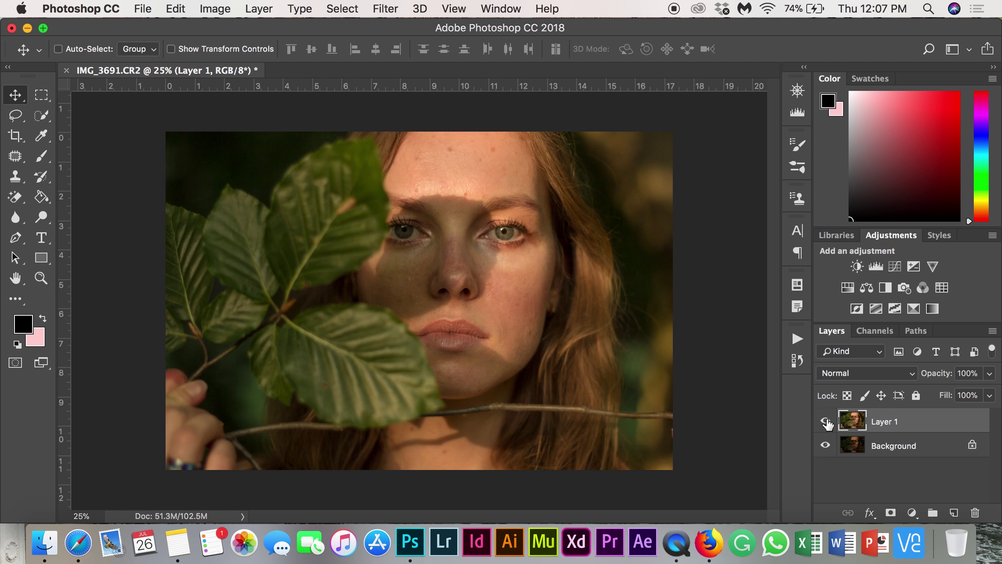
left_click(826, 421)
left_click(826, 422)
Add a Curves adjustment layer and shape its Red curve into a slight S, raising the highlights and lowering the shadows.
left_click(896, 267)
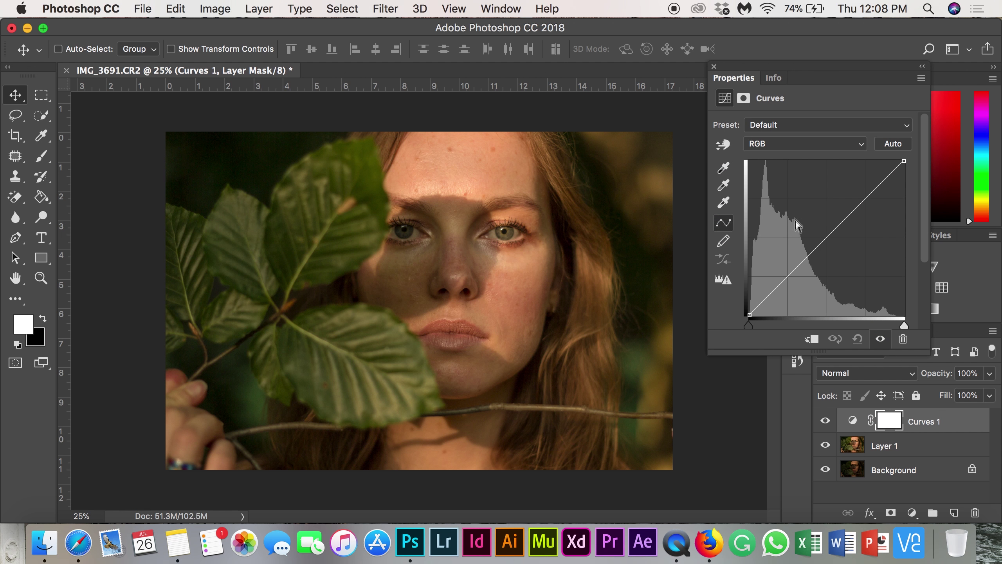
left_click(803, 145)
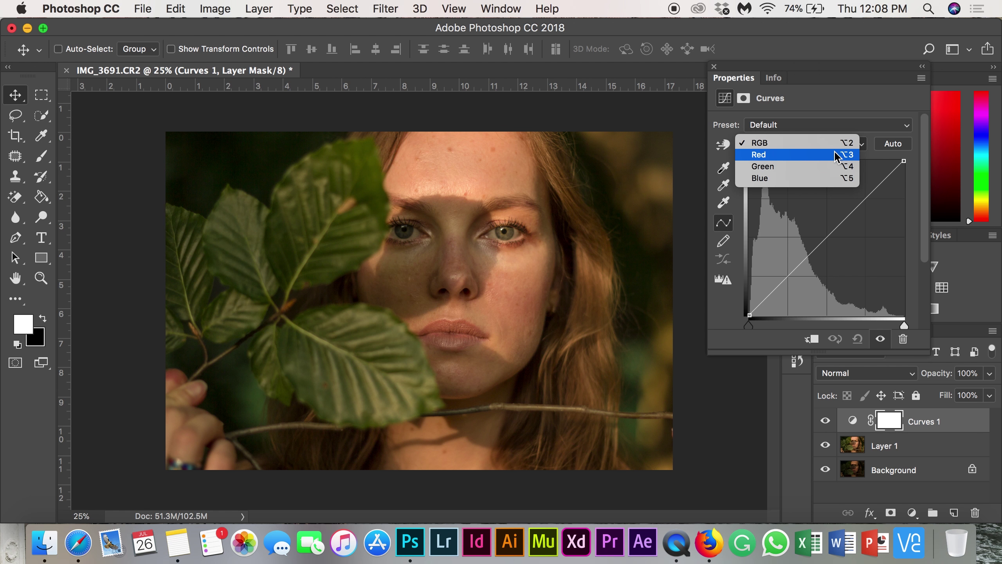
left_click(813, 155)
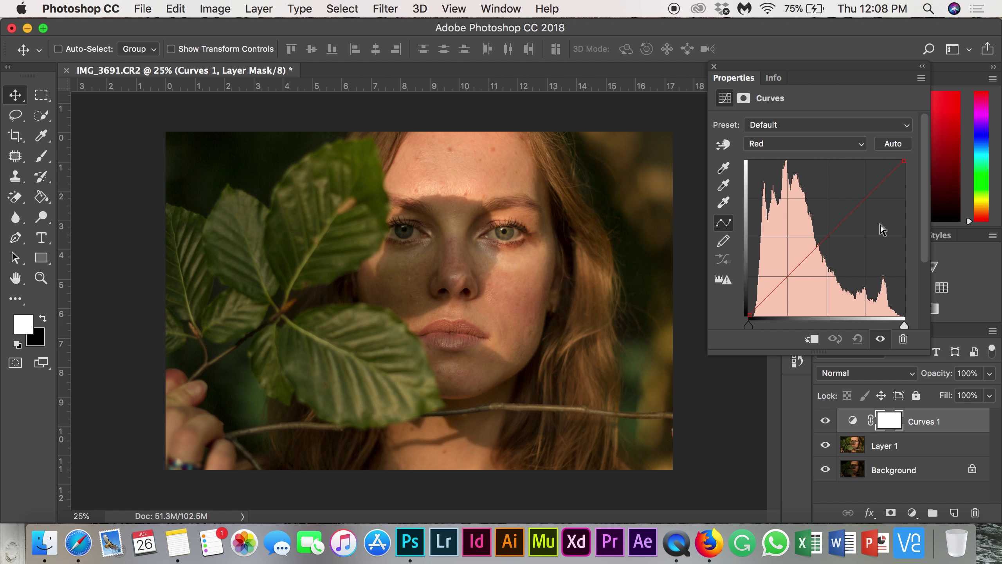
left_click_drag(848, 217, 848, 214)
left_click_drag(795, 268, 796, 272)
Place a highlight point and a shadow point on the Green curve of the Curves layer.
left_click(785, 143)
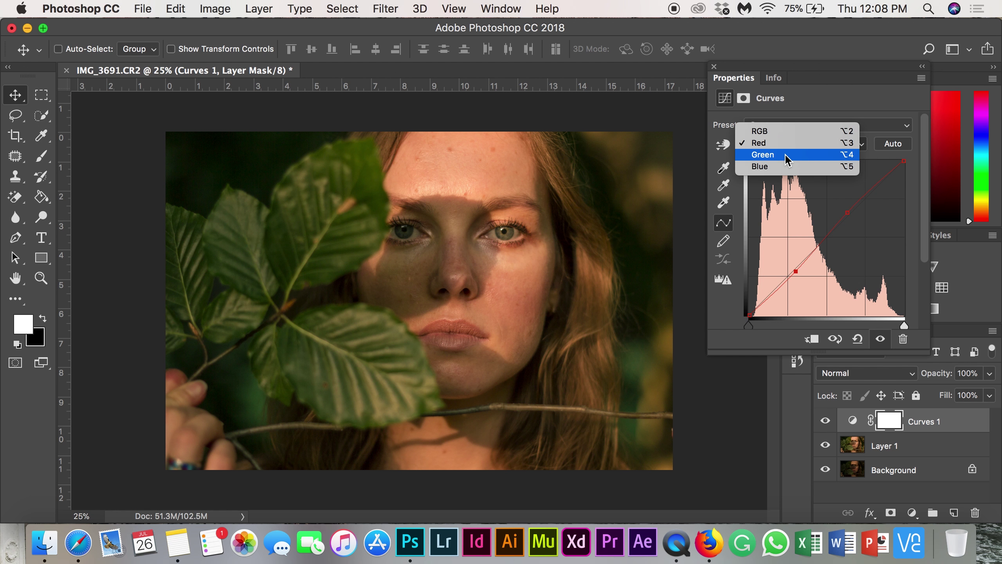
left_click(786, 154)
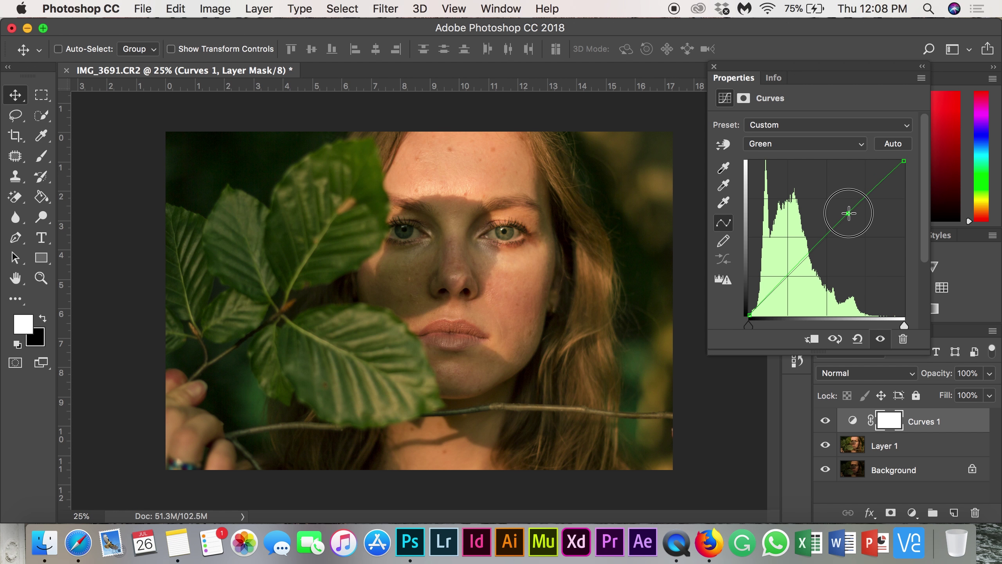
left_click(848, 214)
left_click(801, 265)
left_click(847, 213)
Shape the Blue curve into a slight S with one point in the highlights and one in the shadows.
left_click(789, 144)
left_click(784, 157)
left_click(842, 217)
left_click(796, 273)
left_click_drag(842, 216, 849, 216)
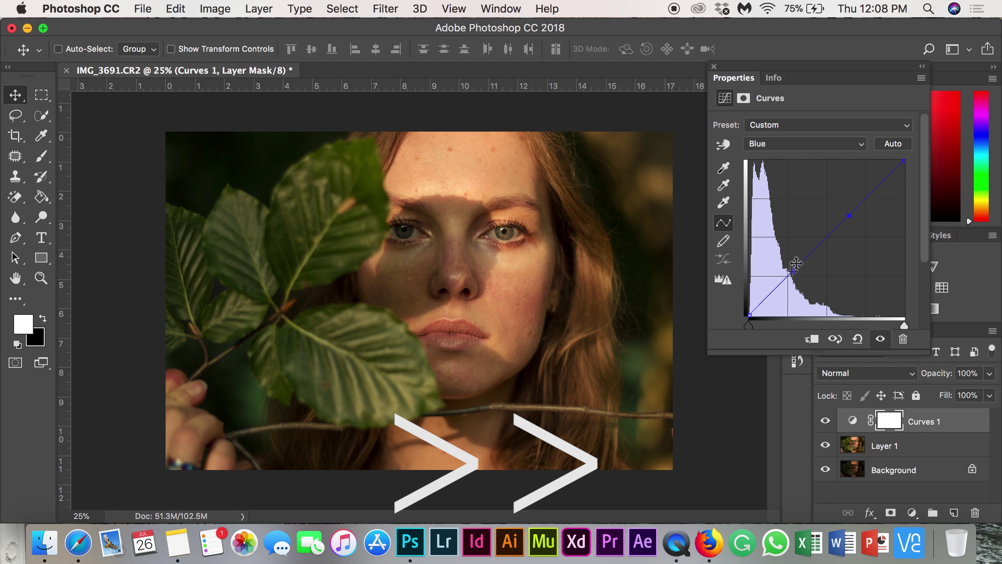
left_click_drag(795, 273, 789, 269)
left_click(787, 143)
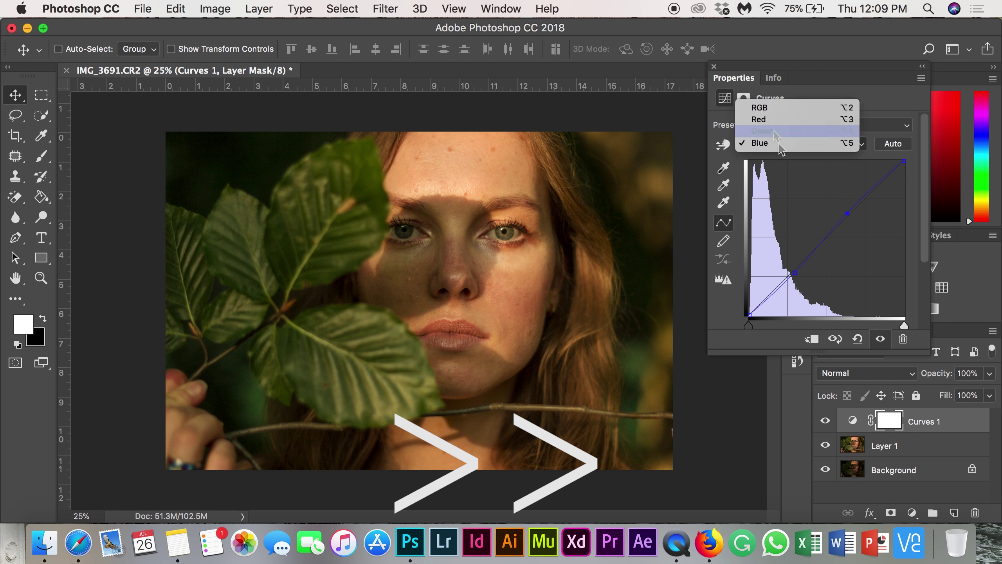
Adjust the highlight and shadow points on the Green curve of the Curves 1 layer.
left_click(762, 131)
key("alt+3")
left_click(849, 213)
left_click(796, 273)
left_click(714, 66)
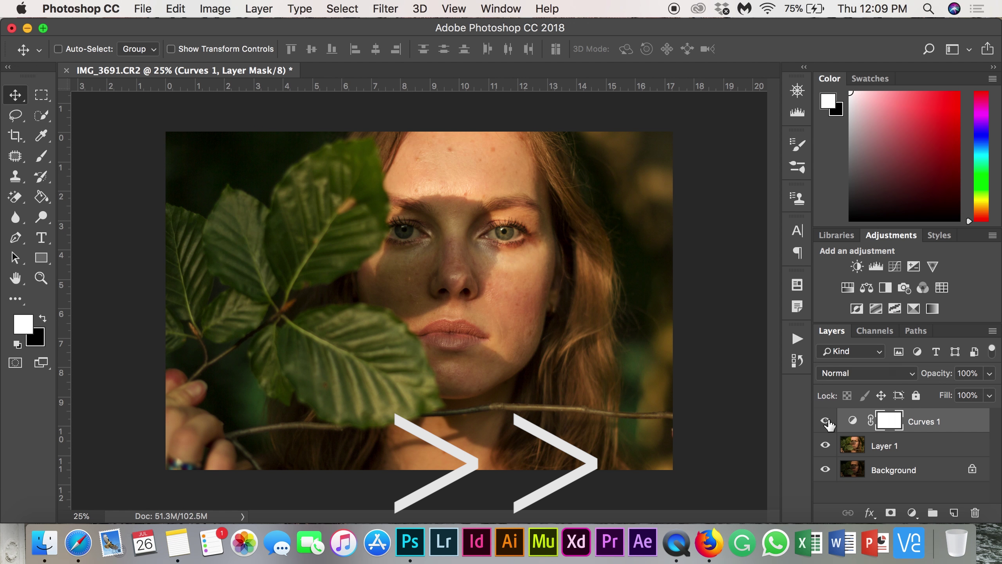
Reopen the Curves 1 layer's settings and review its Red and Green channel curves.
double_click(854, 421)
left_click(802, 206)
left_click(798, 218)
left_click(799, 206)
left_click(797, 218)
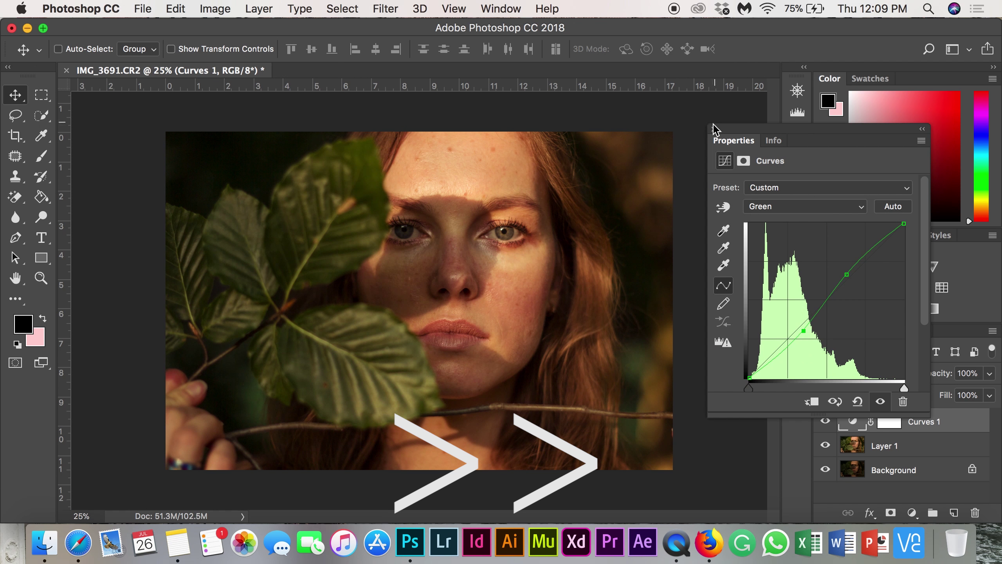
left_click(714, 128)
Toggle the Curves 1 layer's visibility repeatedly to compare the photo with and without its color grading.
left_click(826, 422)
left_click(826, 422)
left_click(826, 421)
left_click(826, 422)
left_click(826, 422)
left_click(826, 421)
left_click(826, 422)
left_click(826, 421)
left_click(826, 421)
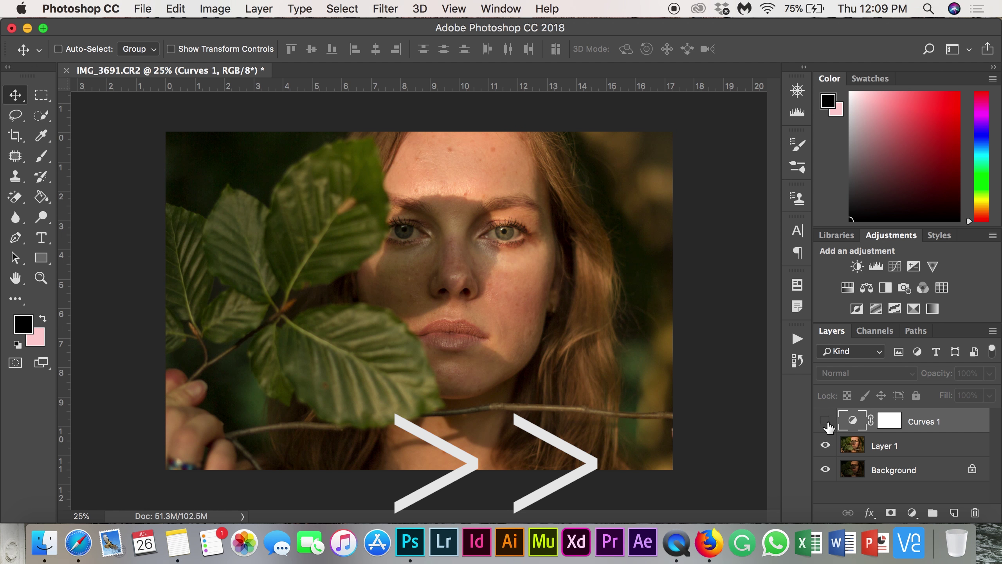
Replace the Curves 1 layer with a fresh Curves adjustment layer, raising its Red curve's highlights slightly and anchoring the shadows.
left_click_drag(931, 430, 975, 513)
left_click(895, 267)
left_click(804, 206)
left_click(799, 219)
left_click(842, 280)
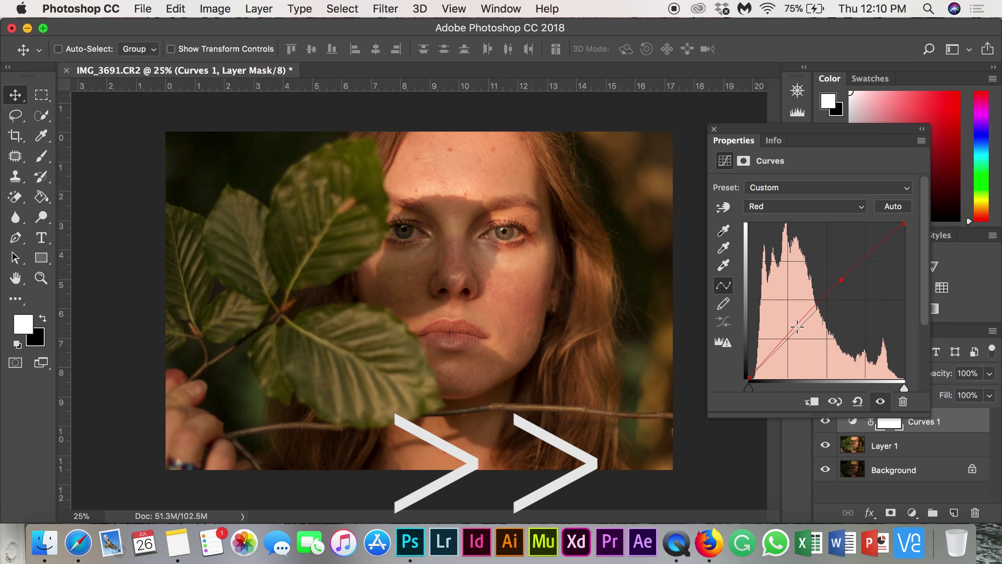
left_click(799, 327)
left_click_drag(799, 327, 800, 328)
Shape the new Curves layer's Green curve into a very slight S with one highlight point and one shadow point.
left_click(775, 206)
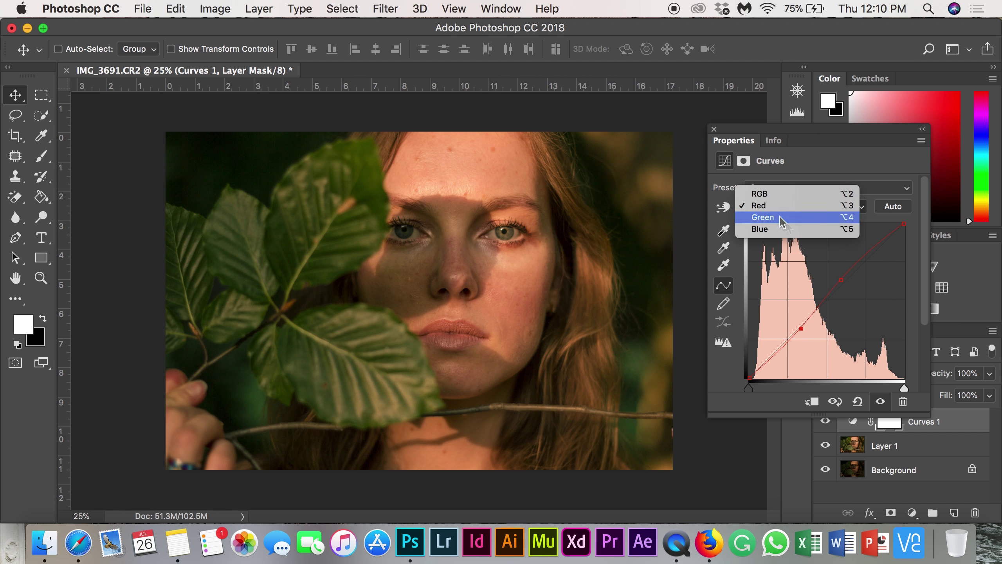
left_click(769, 219)
left_click(841, 281)
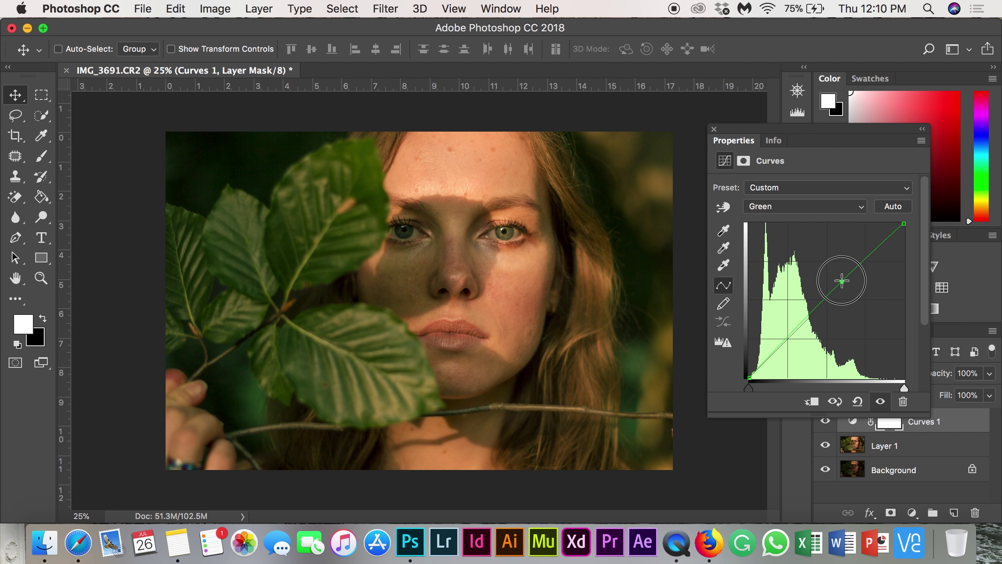
left_click(793, 338)
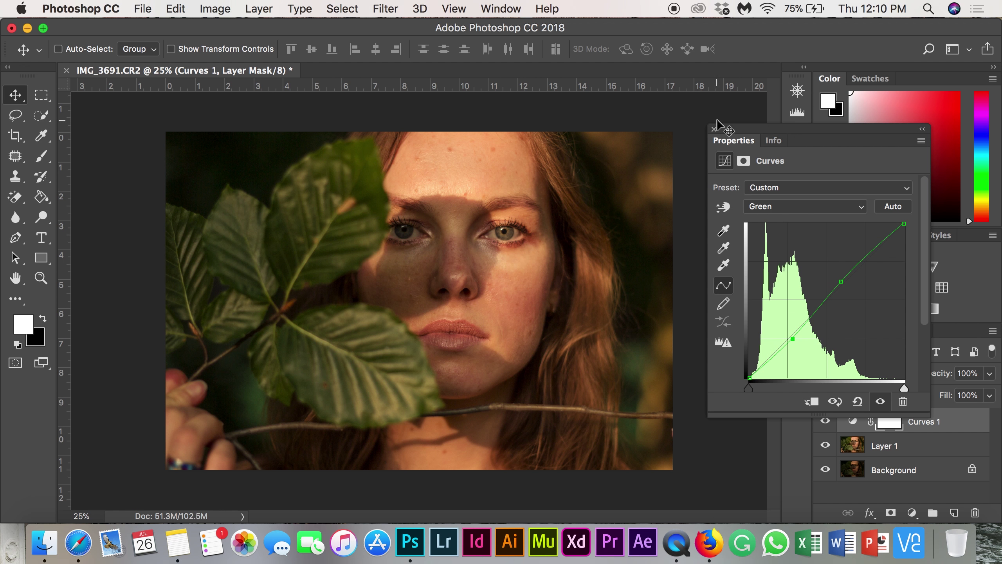
left_click(812, 464)
Show and hide the rebuilt Curves 1 layer several times to compare its effect on the portrait.
left_click(826, 421)
left_click(825, 422)
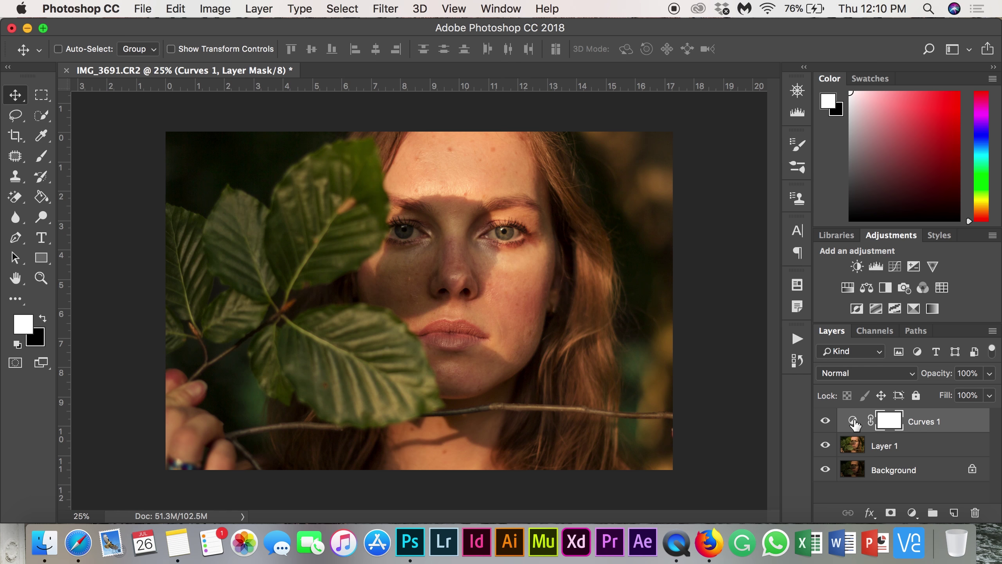
left_click(825, 421)
left_click(826, 422)
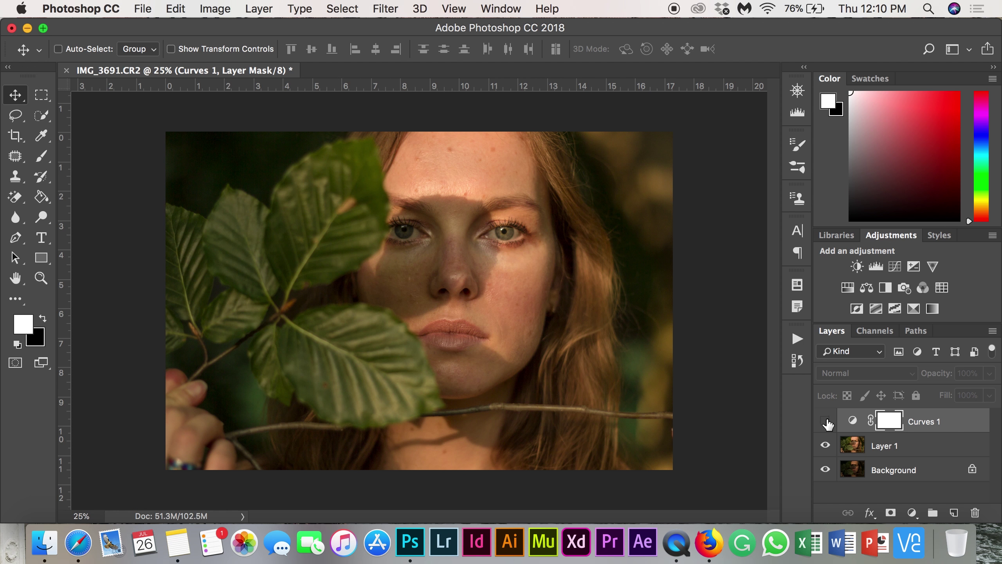
left_click(826, 422)
left_click(826, 421)
left_click(826, 422)
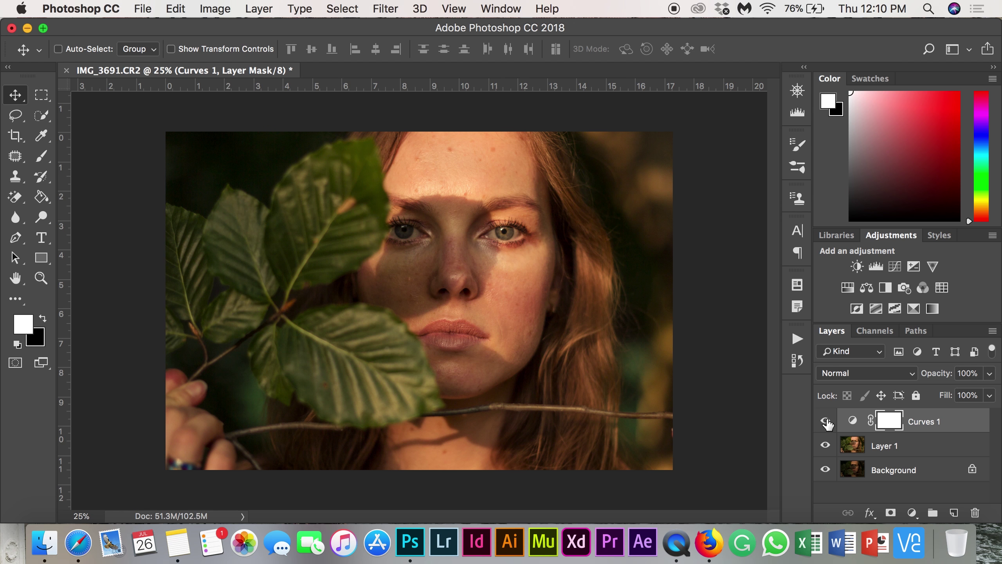
left_click(826, 422)
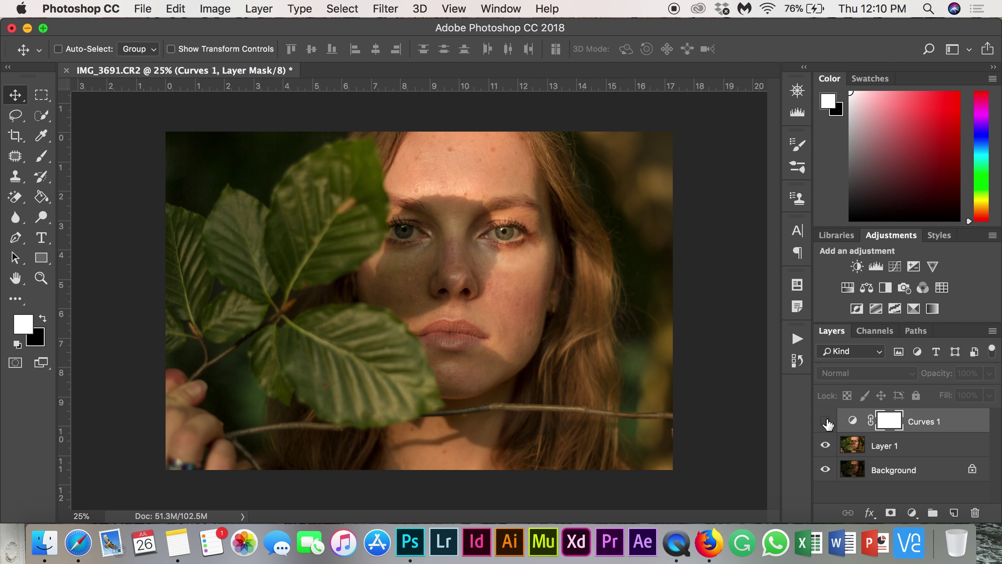
left_click(826, 421)
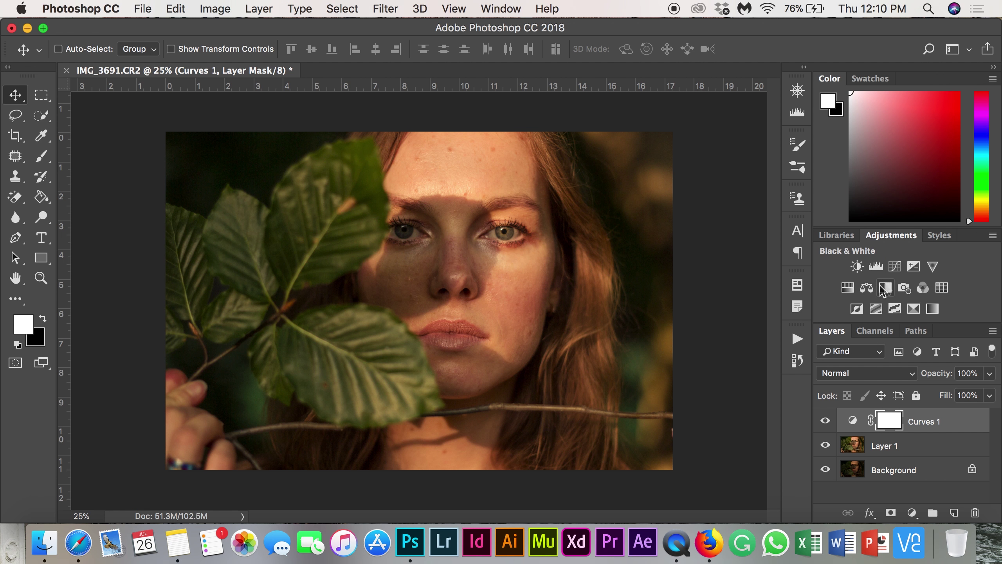
Add a Gradient Map adjustment layer with the Black, White gradient and lower its opacity to 12%.
left_click(911, 512)
left_click(915, 469)
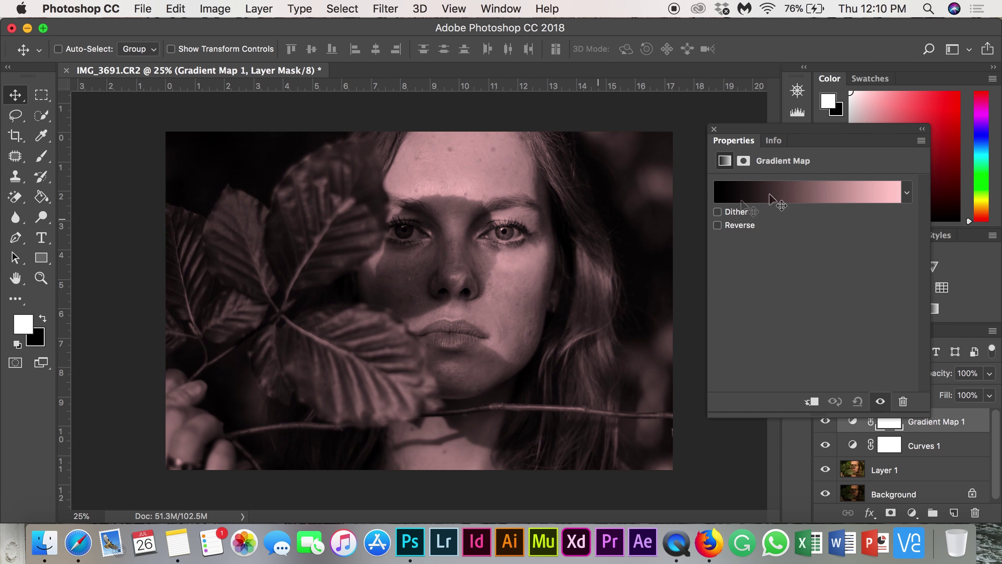
left_click(731, 194)
left_click(676, 94)
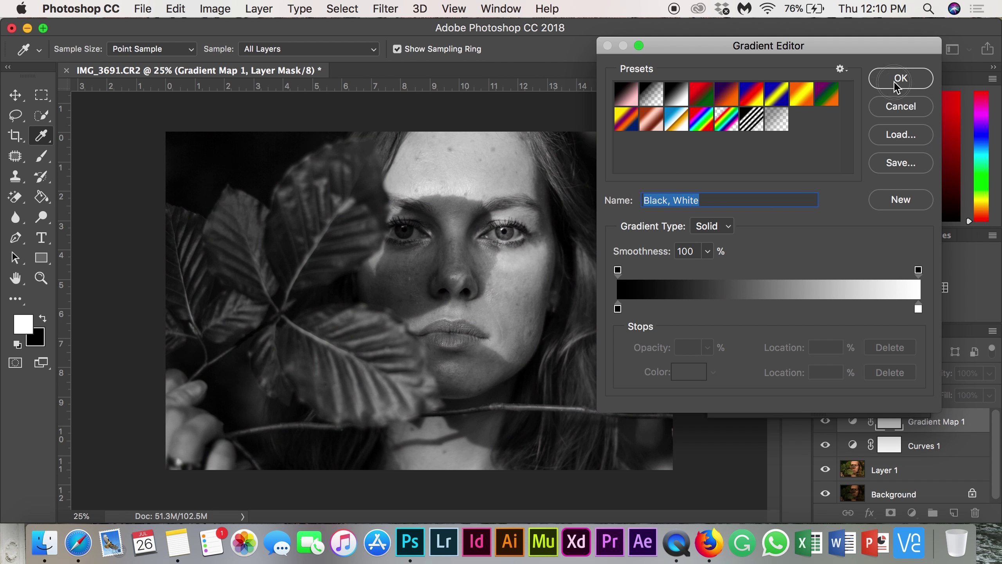
left_click(898, 84)
left_click(714, 129)
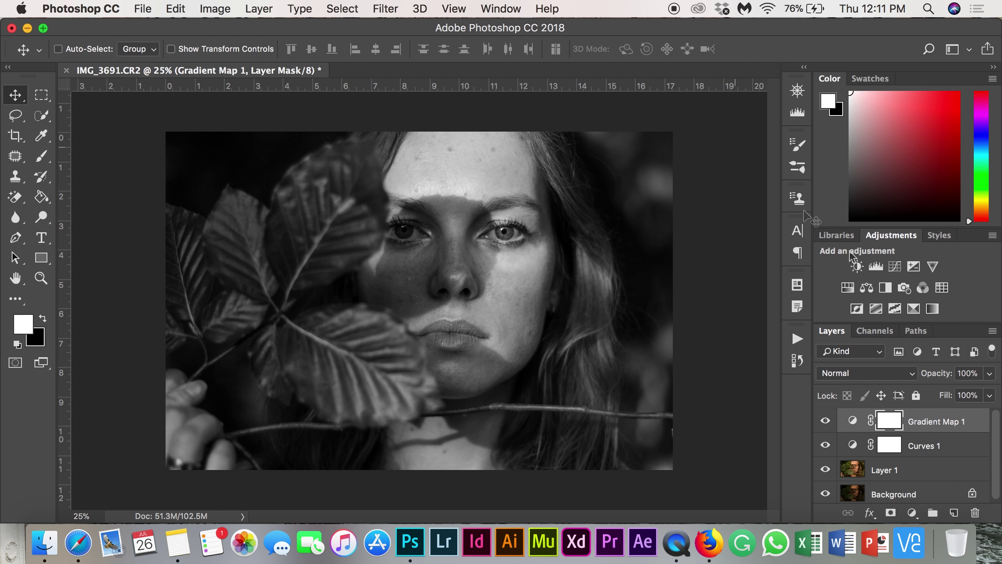
left_click(990, 373)
left_click(917, 391)
left_click_drag(919, 394, 924, 395)
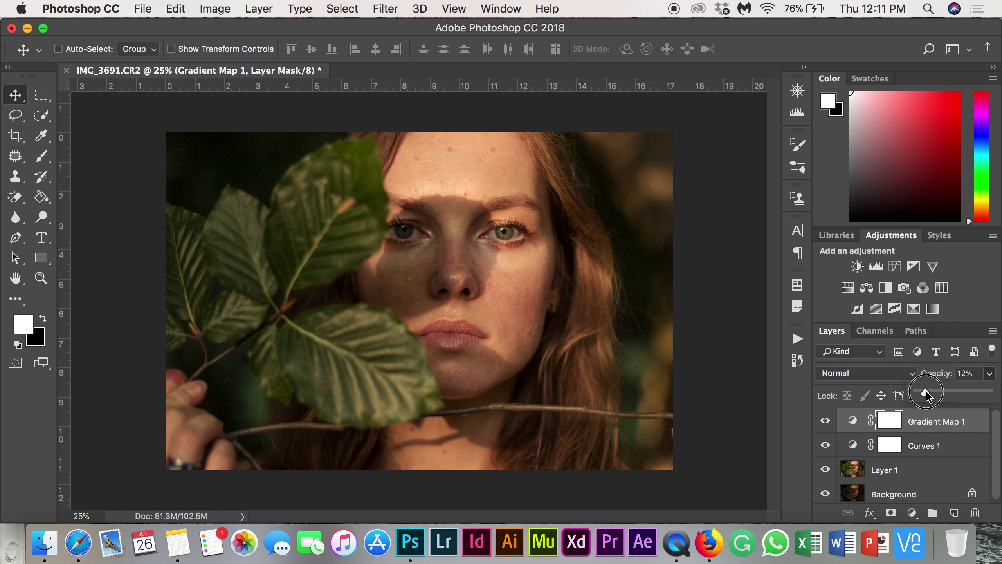
Toggle the visibility of the Gradient Map 1 and Curves 1 layers to compare their separate and combined effects.
left_click(827, 423)
left_click(826, 422)
left_click(827, 446)
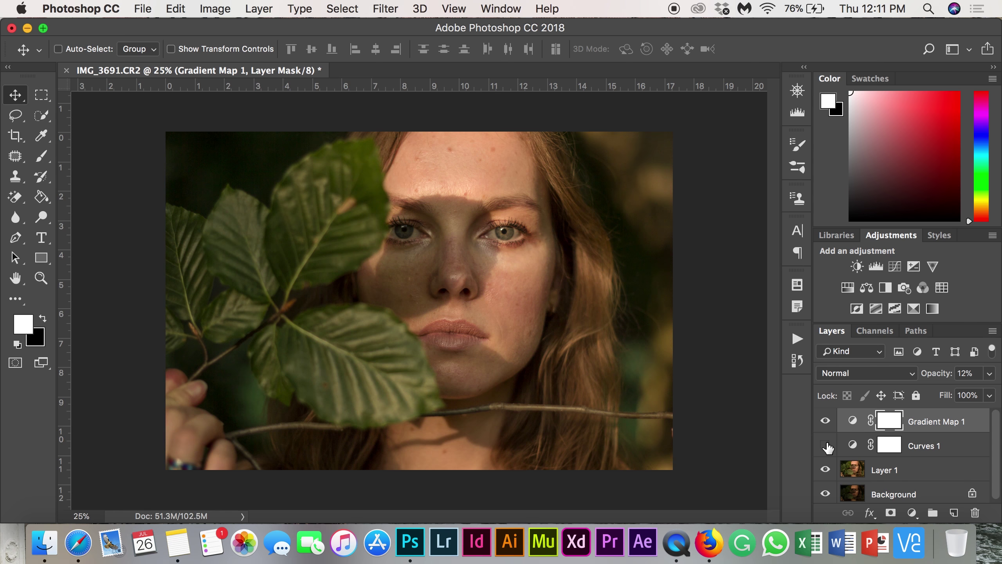
left_click(827, 446)
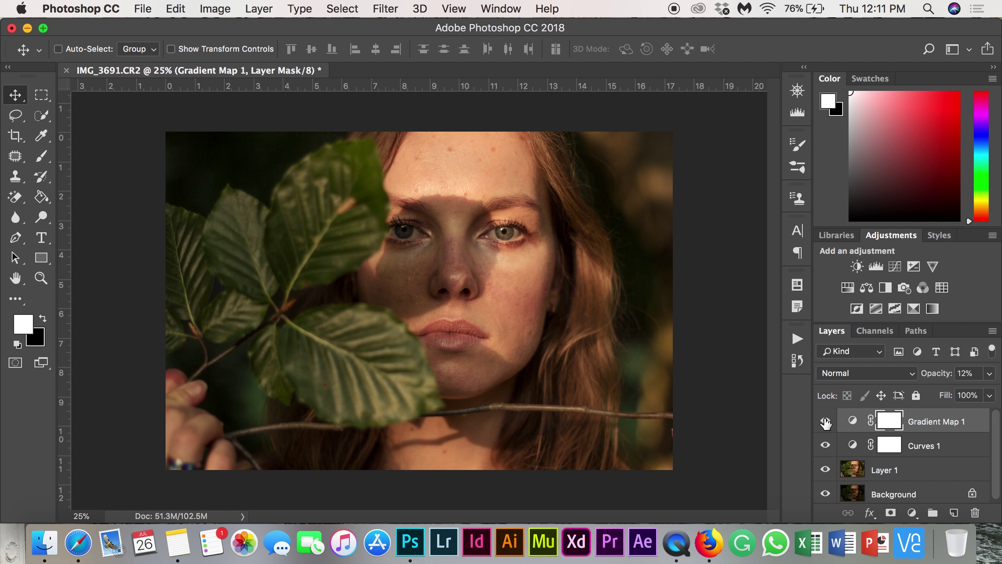
left_click(825, 445)
left_click(825, 424)
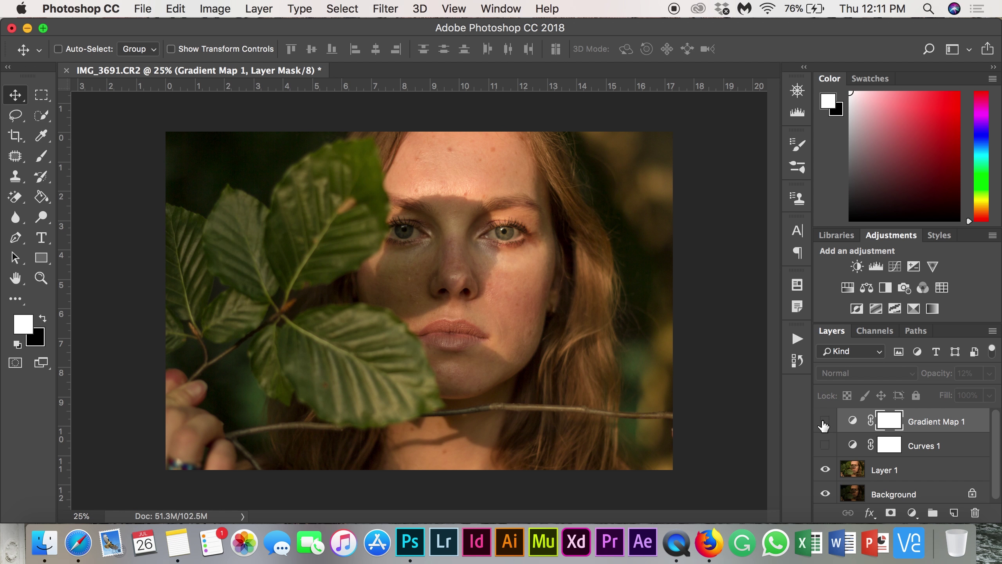
left_click(825, 445)
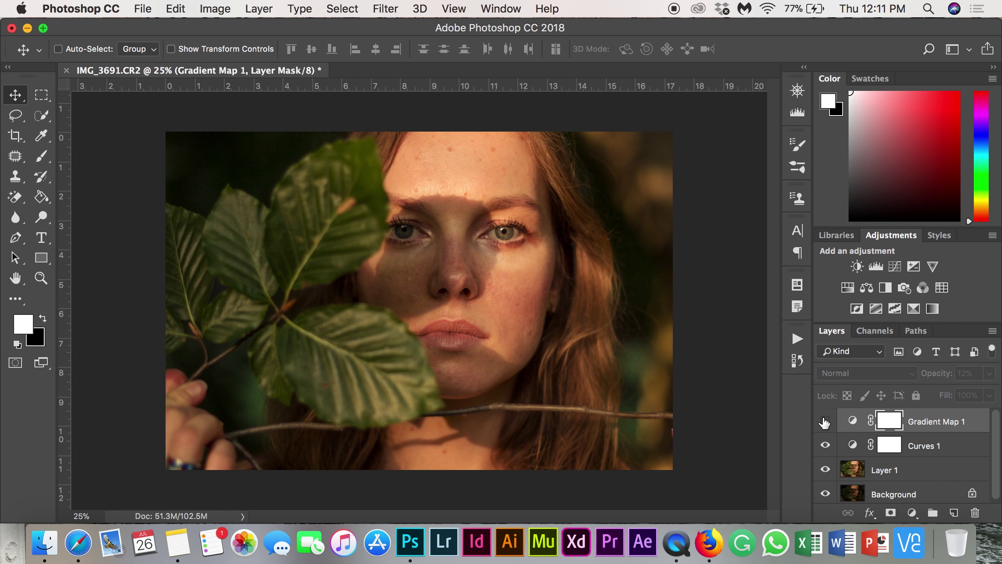
left_click(825, 422)
left_click(825, 423)
left_click(825, 423)
Set the Gradient Map 1 layer's opacity to 15%.
double_click(853, 421)
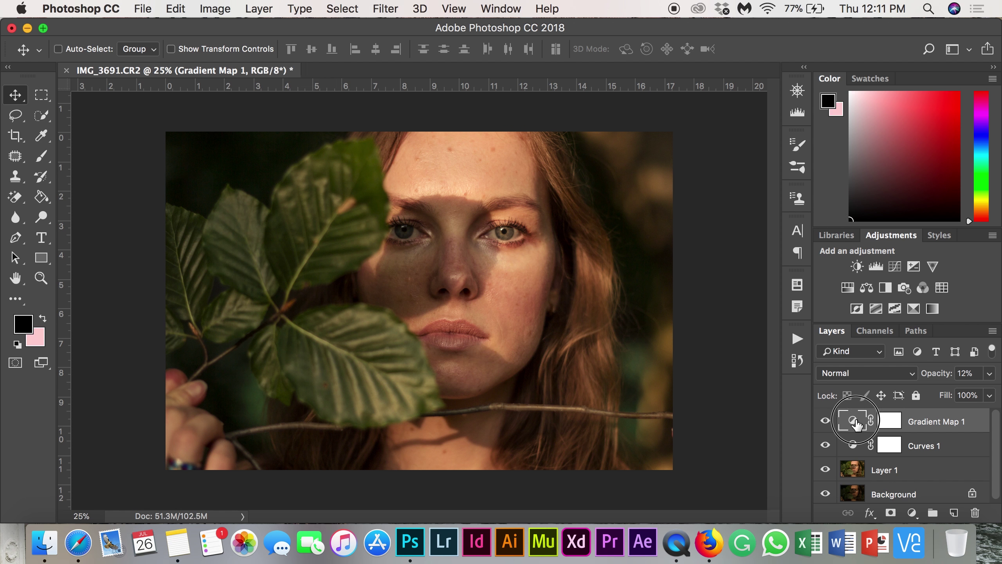
left_click(713, 129)
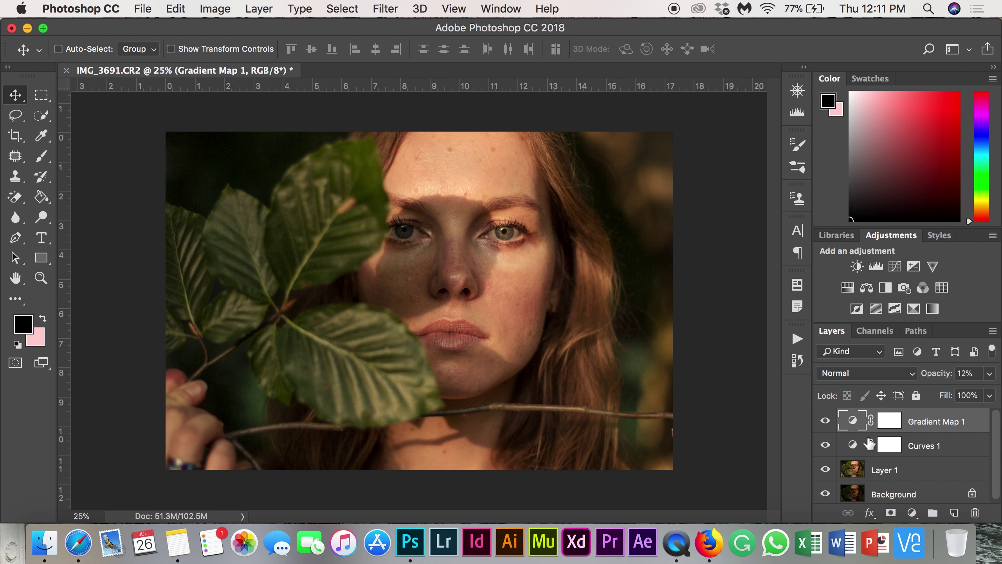
double_click(963, 374)
type("2")
left_click(962, 373)
Add a second Curves adjustment layer above the gradient map and raise its RGB curve's highlights, with another point in the shadows.
left_click(895, 266)
left_click_drag(844, 283, 846, 273)
left_click(803, 323)
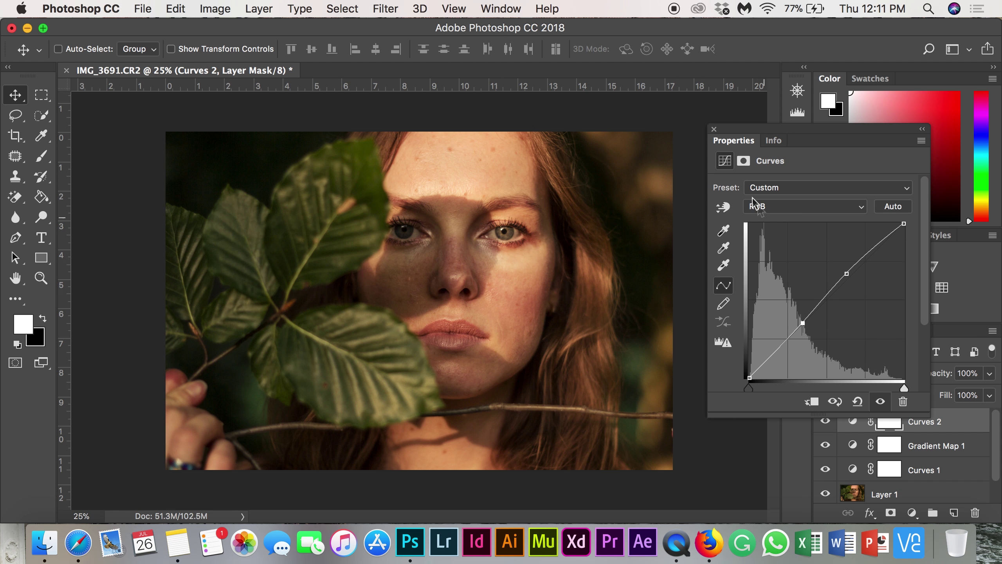
left_click(714, 129)
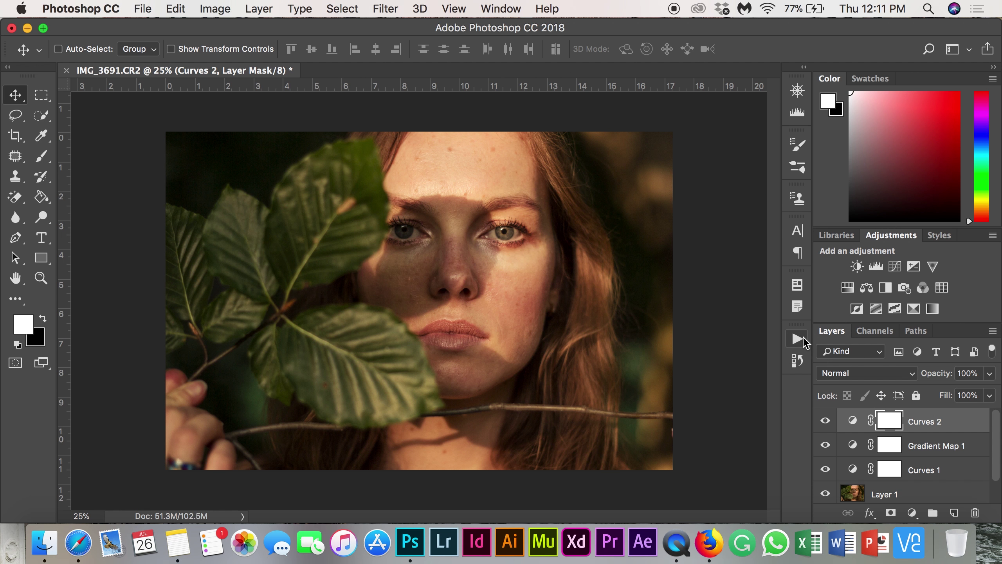
Check the Gradient Map 1 layer's opacity and compare the photo with the Curves 2 layer hidden and shown.
left_click(899, 453)
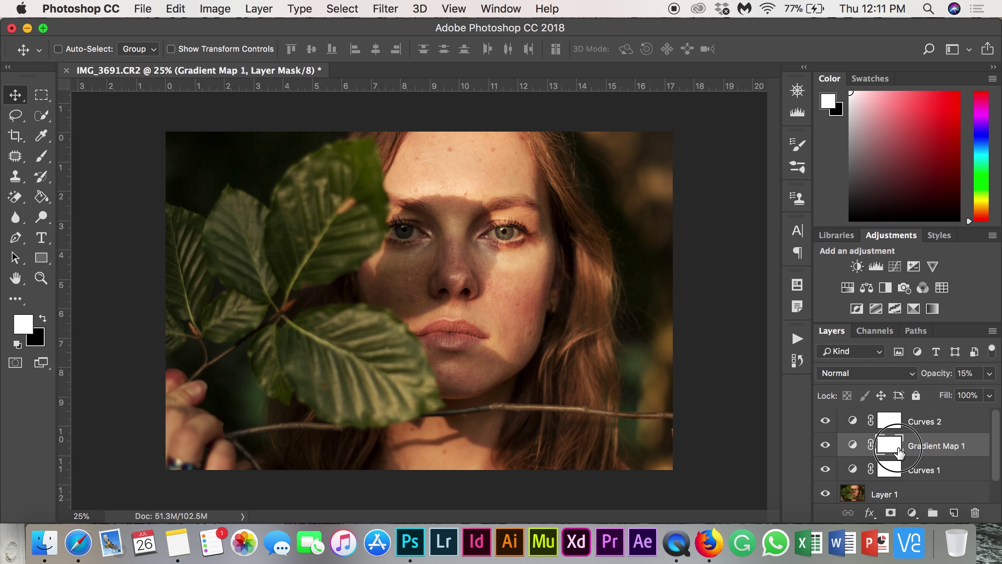
left_click(710, 130)
left_click(966, 374)
left_click(825, 421)
left_click(826, 421)
Nudge the highlight and shadow points on the Curves 2 layer's RGB curve and compare the photo with the layer hidden.
double_click(852, 420)
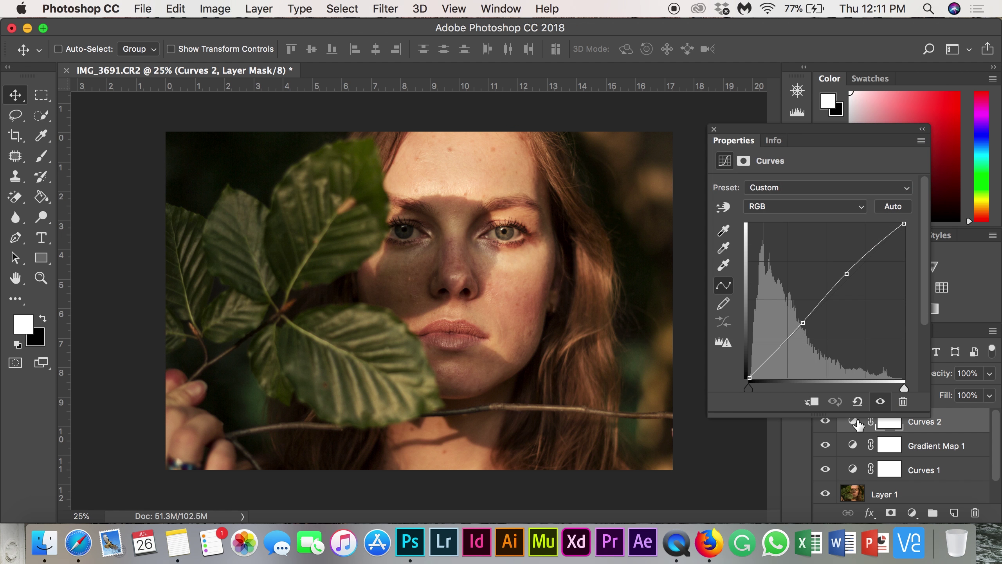
left_click(846, 273)
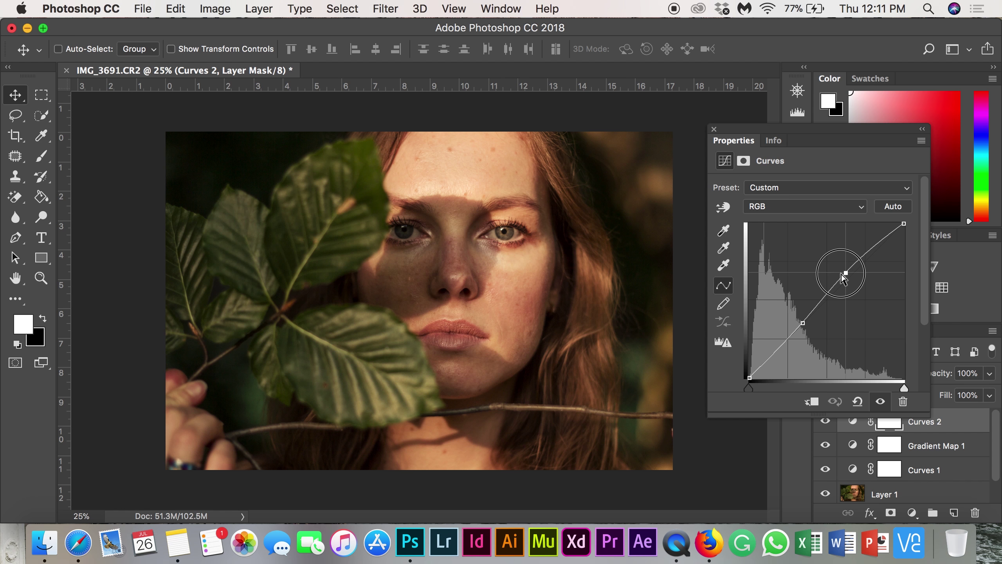
left_click_drag(802, 322, 803, 324)
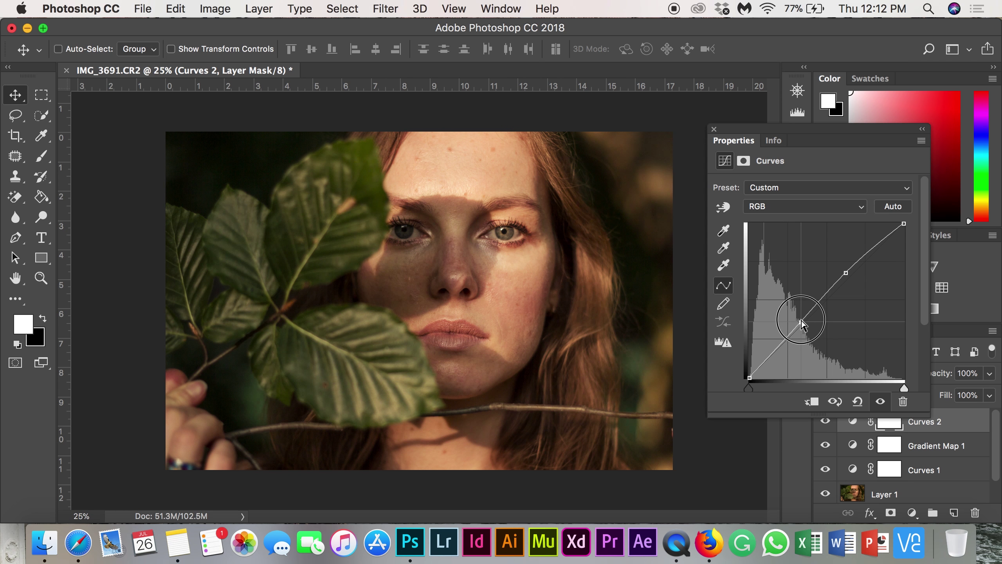
left_click(714, 130)
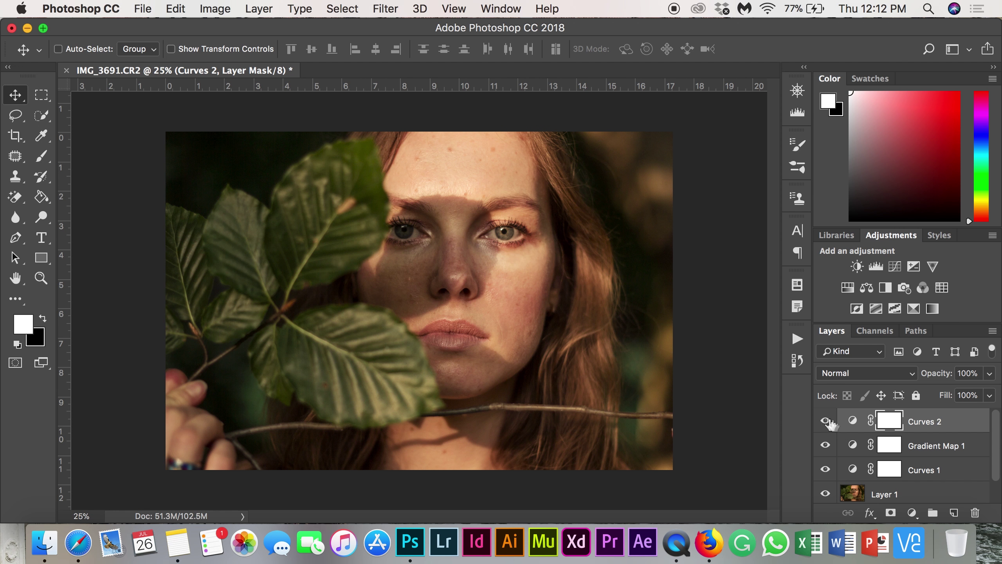
left_click(827, 423)
left_click(826, 421)
Add a Color Balance adjustment layer and fine-tune the Yellow–Blue and Cyan–Red balance of its midtones.
left_click(867, 288)
mouse_move(793, 275)
left_mouse_down()
mouse_move(819, 278)
mouse_move(791, 282)
left_mouse_up()
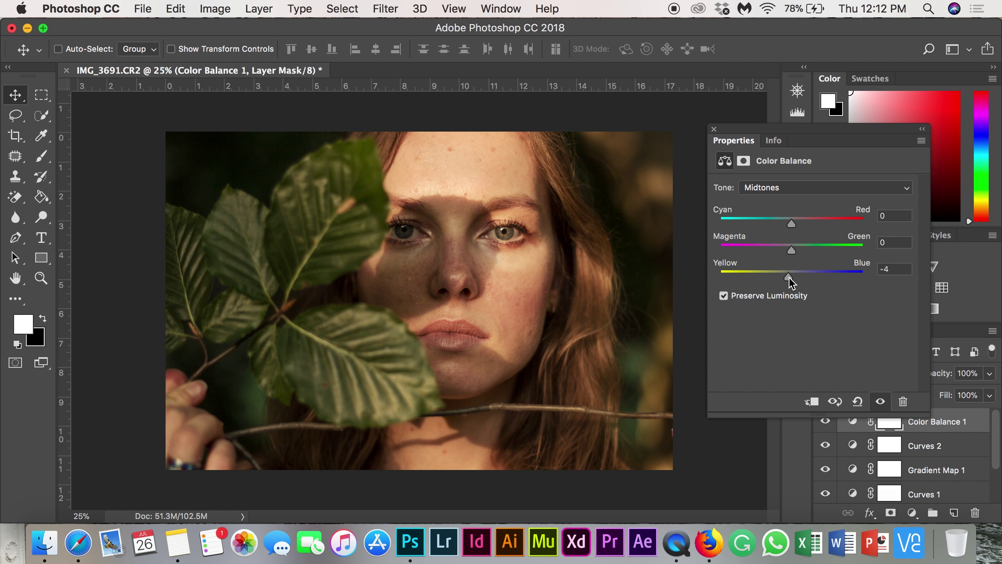
left_click_drag(791, 279, 795, 228)
left_click(714, 129)
Toggle the Color Balance 1 layer's visibility to compare the photo with and without the tint.
left_click(830, 426)
left_click(830, 425)
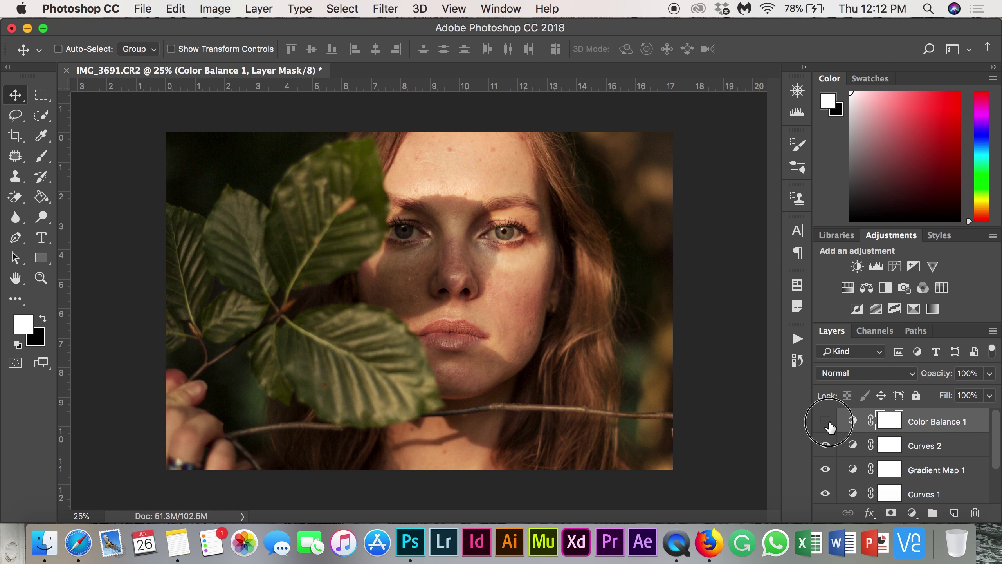
left_click(830, 426)
left_click(830, 426)
Add a second Gradient Map adjustment layer with the Violet, Orange gradient and set its blend mode to Screen.
left_click(912, 512)
left_click(896, 474)
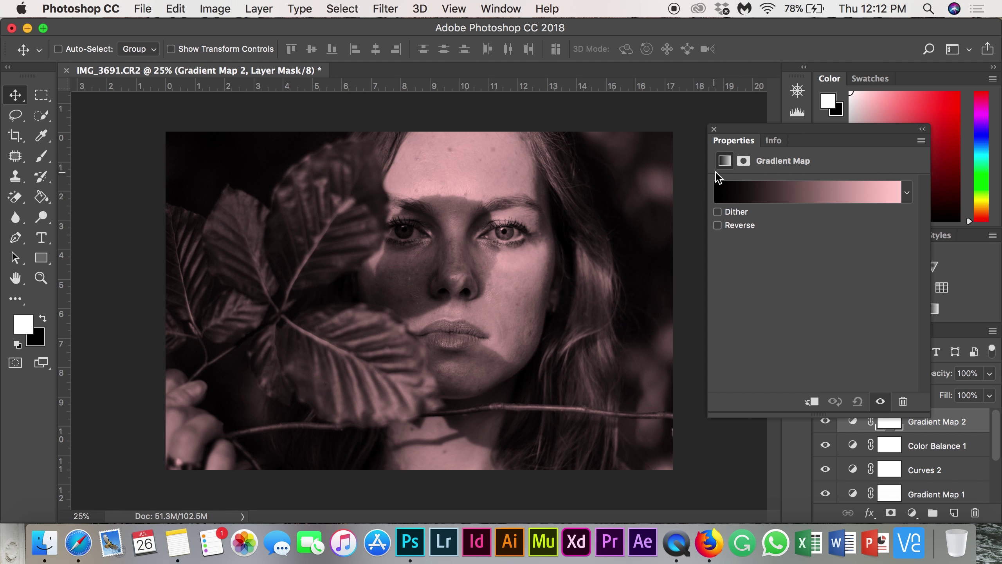
left_click(722, 190)
double_click(727, 94)
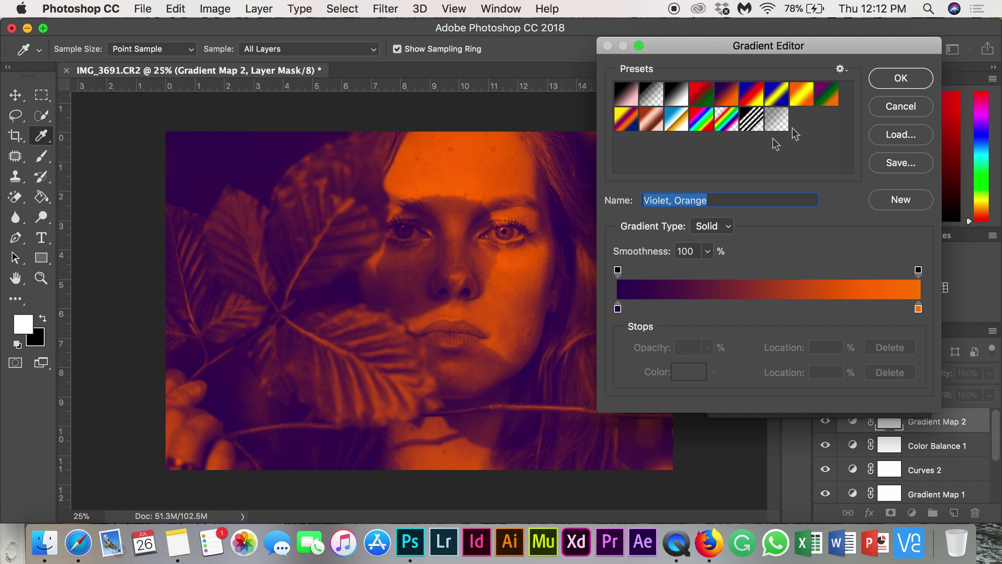
left_click(714, 129)
left_click(849, 373)
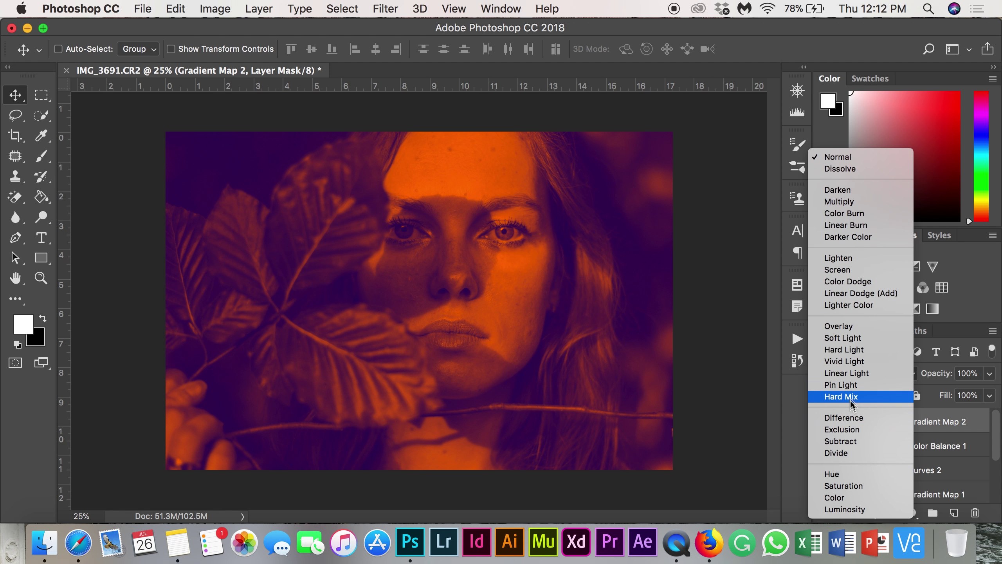
left_click(855, 271)
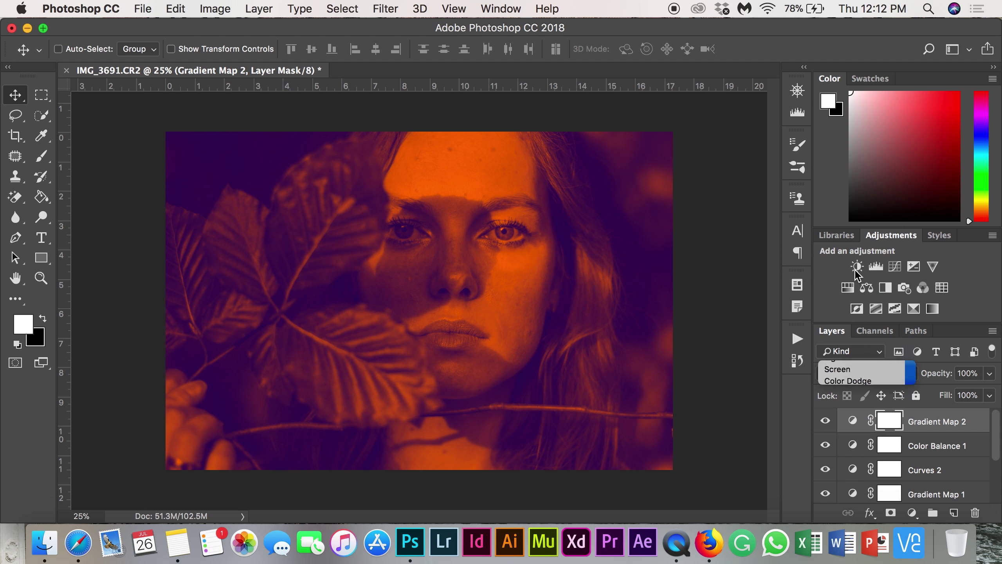
Lower the Gradient Map 2 layer's opacity to 10% and check the photo with the layer hidden.
left_click(988, 375)
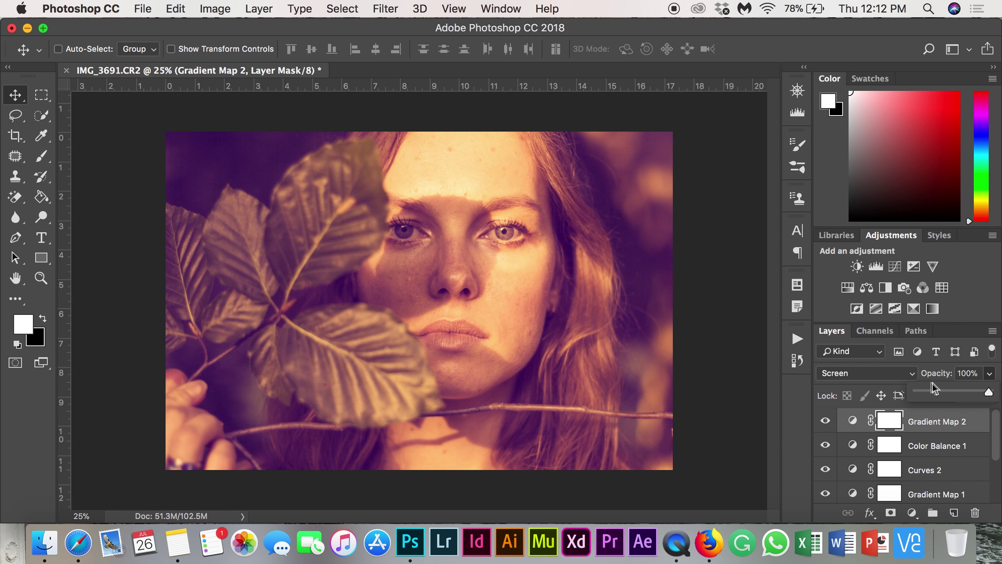
mouse_move(932, 395)
left_mouse_down()
mouse_move(916, 393)
mouse_move(933, 394)
left_mouse_up()
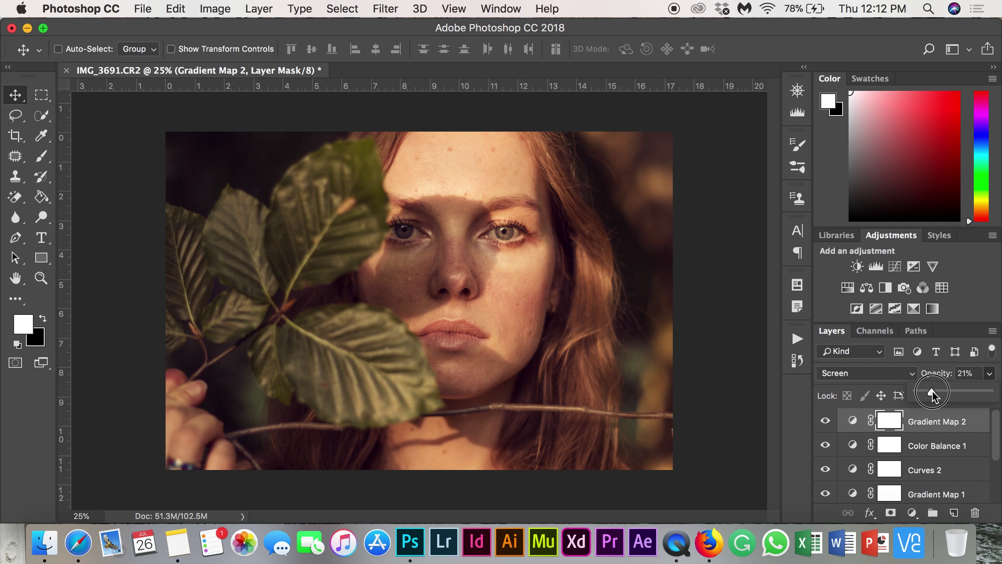
left_click_drag(929, 395, 930, 394)
left_click(967, 374)
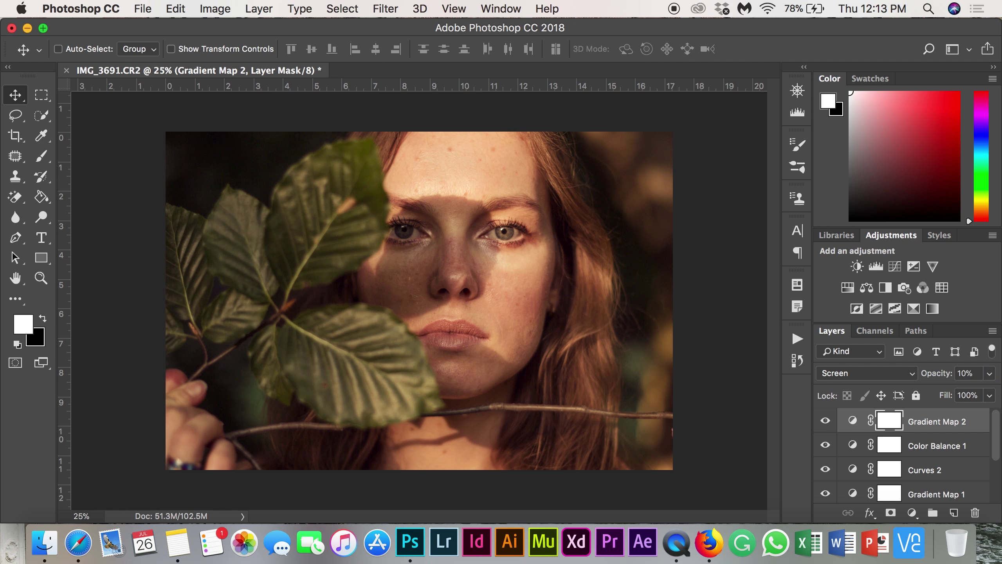
left_click(826, 423)
left_click(905, 374)
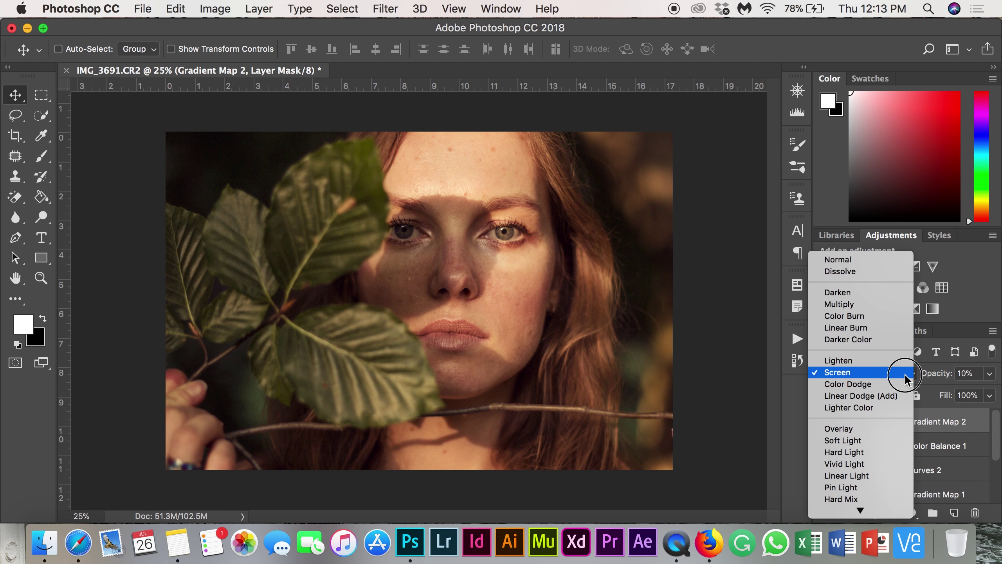
left_click(801, 397)
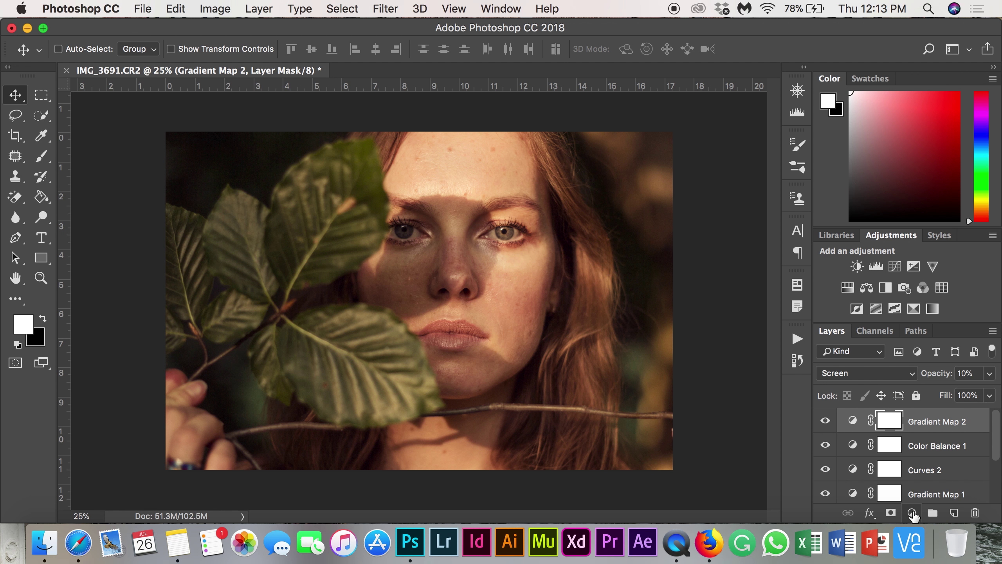
Try a black-to-transparent linear gradient fill layer angled at 52.49° above Gradient Map 2, and delete it.
left_click(912, 514)
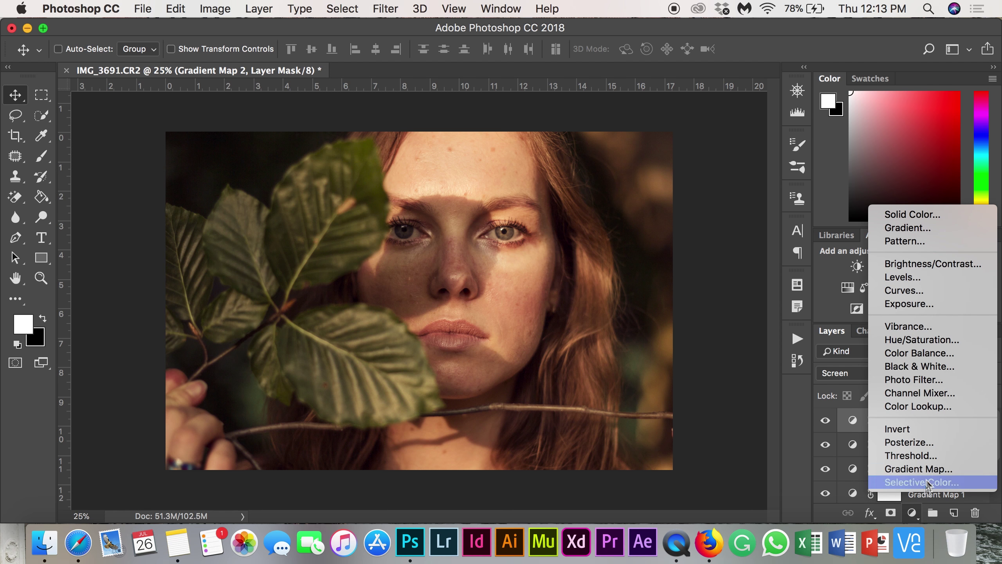
left_click(908, 227)
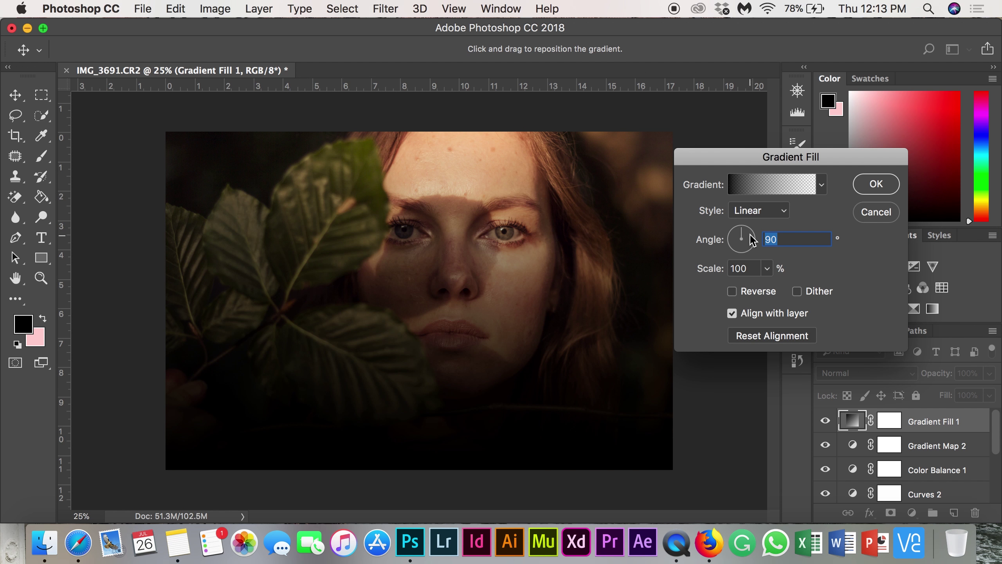
left_click(752, 236)
left_click_drag(749, 231, 749, 228)
left_click(822, 184)
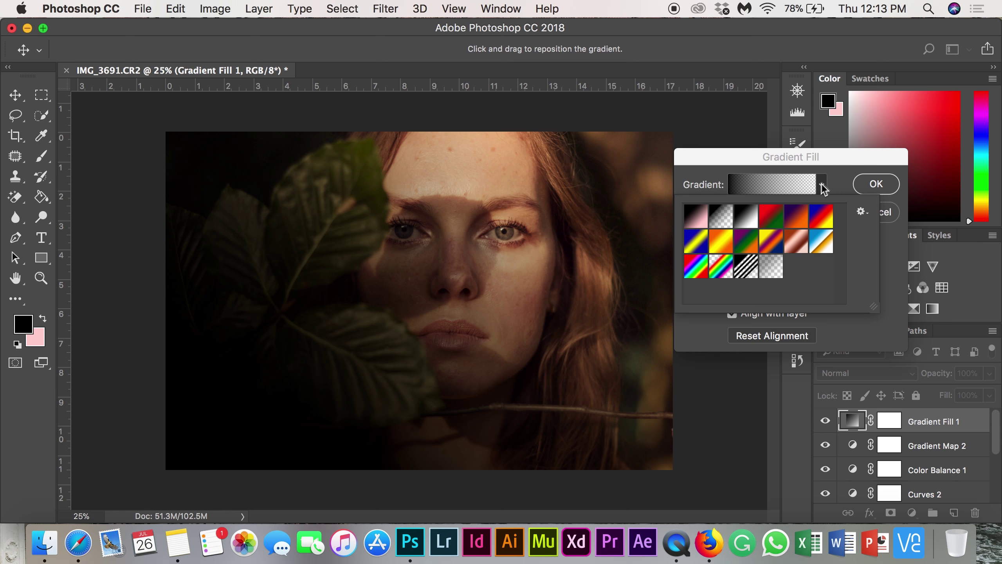
left_click(797, 218)
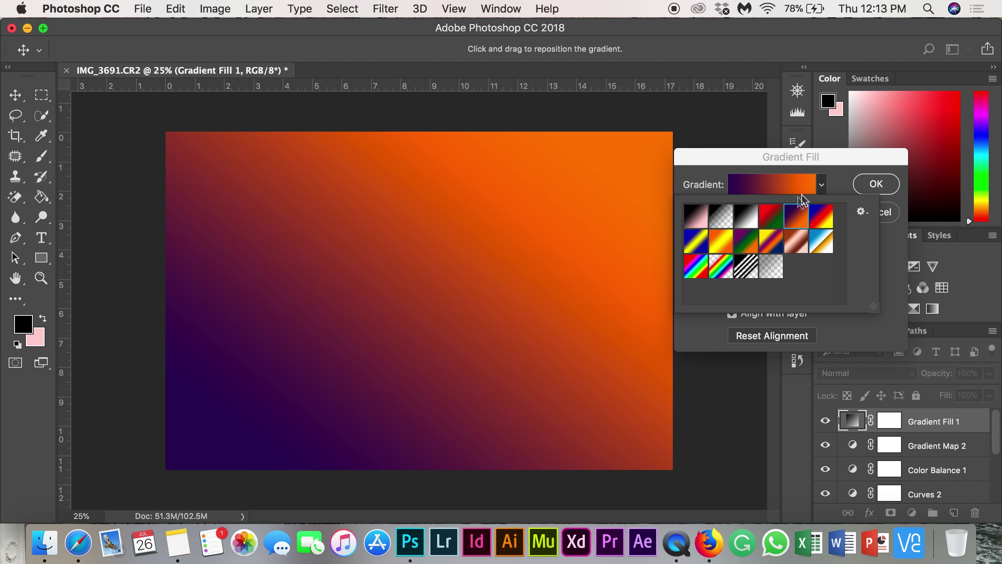
left_click(721, 217)
left_click(877, 184)
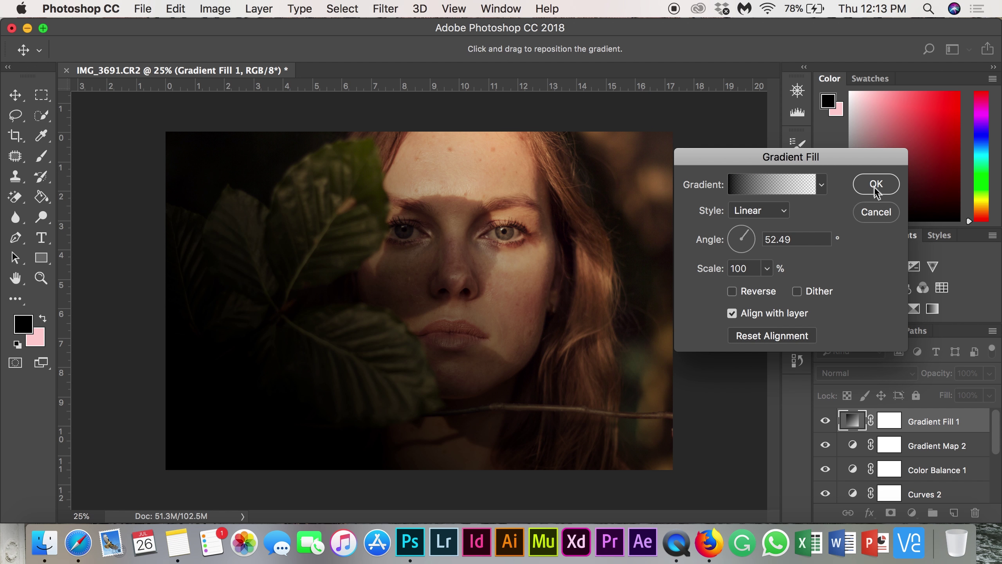
left_click(877, 184)
left_click_drag(931, 431, 976, 520)
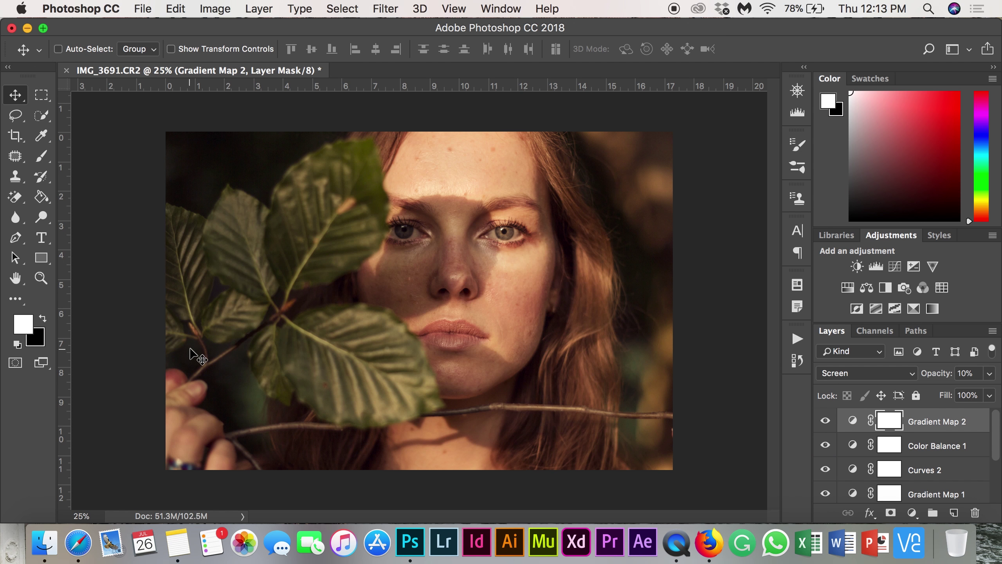
Set the background color to the yellow ffd322.
left_click(34, 332)
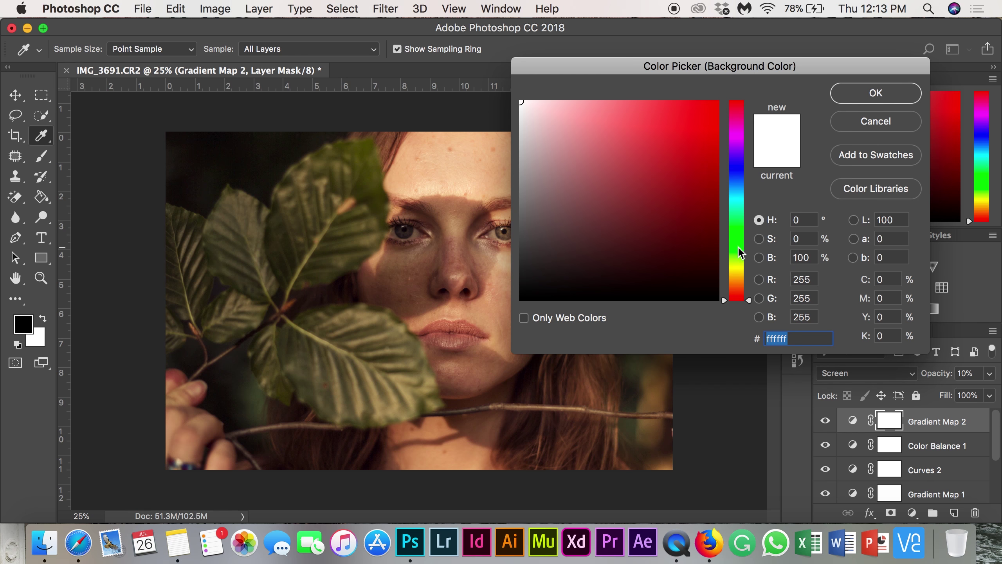
left_click(737, 269)
left_click_drag(639, 113, 693, 101)
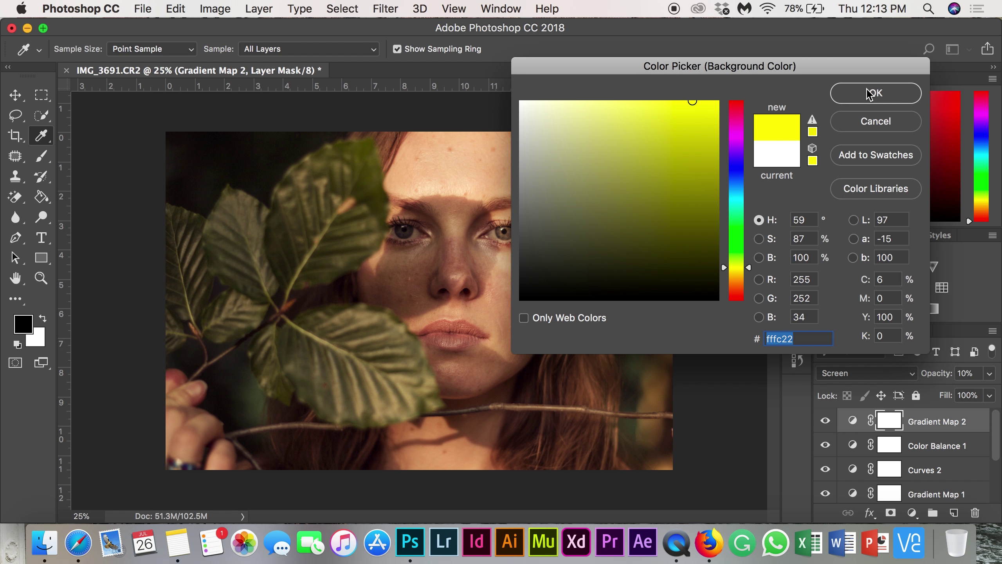
left_click(736, 274)
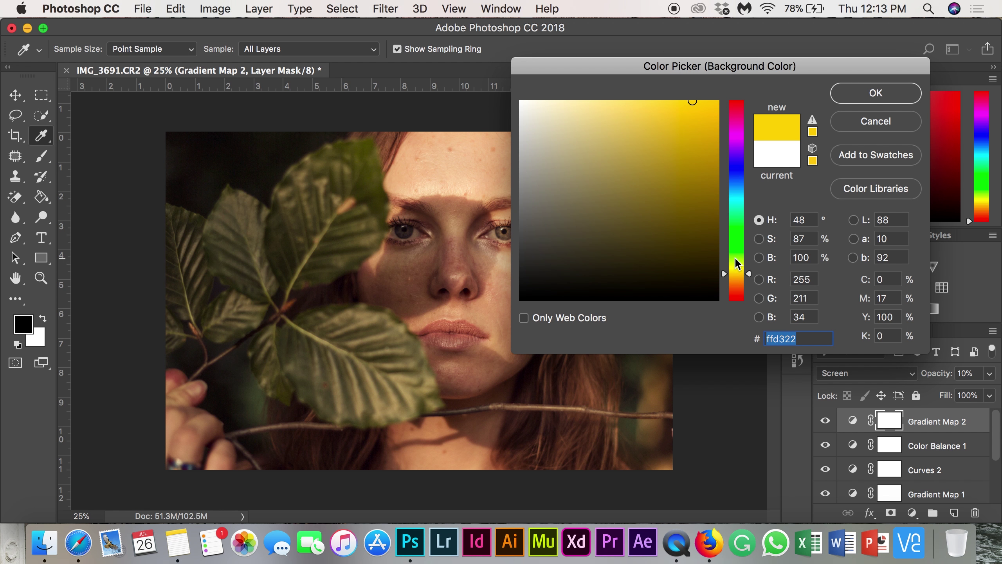
left_click(875, 93)
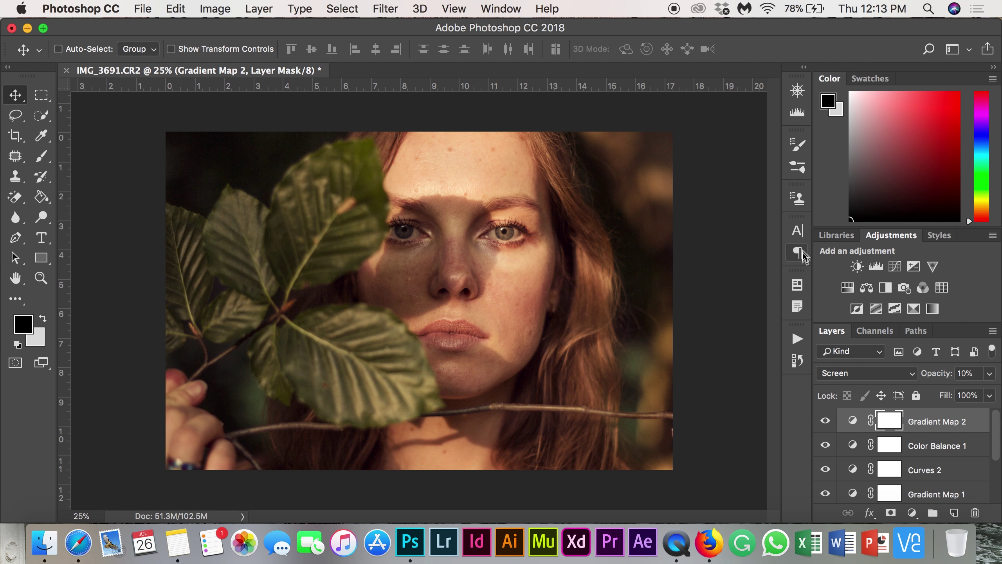
left_click(912, 512)
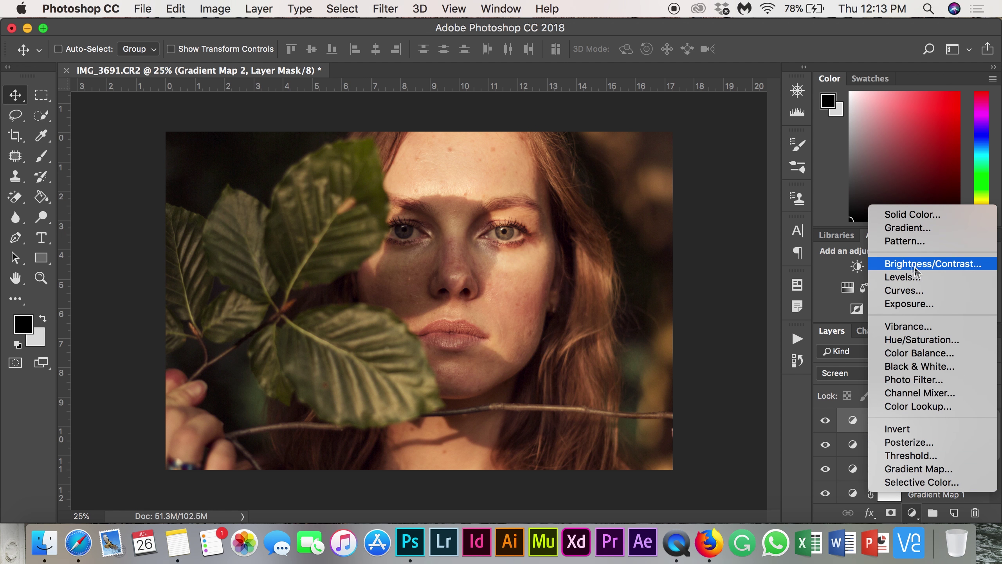
left_click(903, 229)
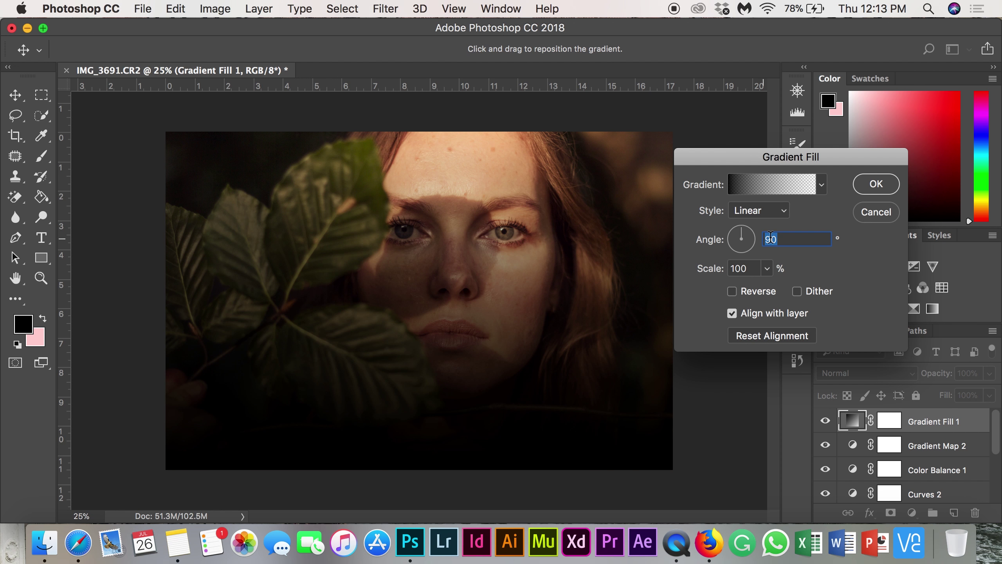
left_click(875, 212)
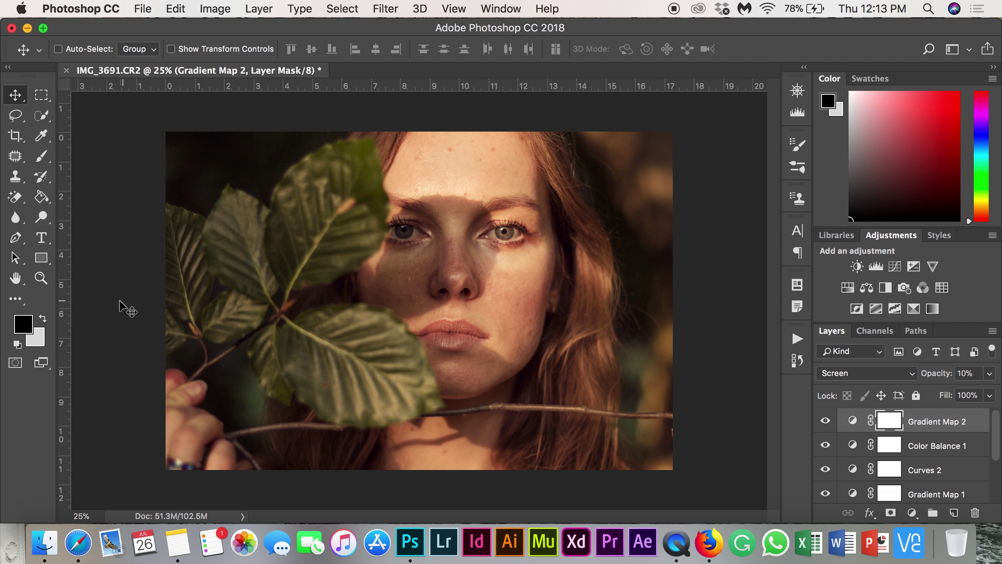
left_click(43, 334)
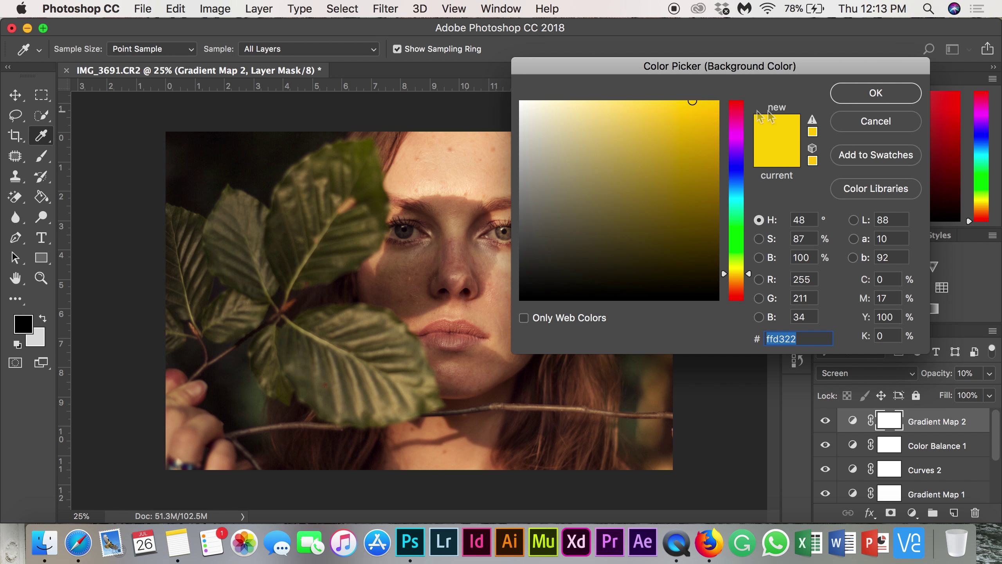
left_click(847, 102)
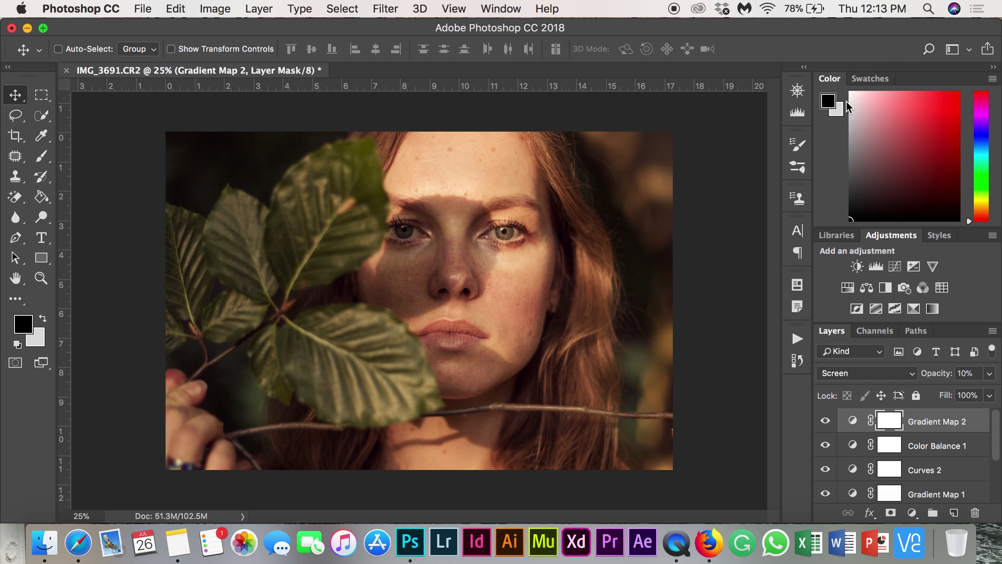
Target the Gradient Map 2 adjustment instead of its mask and set the foreground color to a bright yellow with hue 52°.
left_click(853, 420)
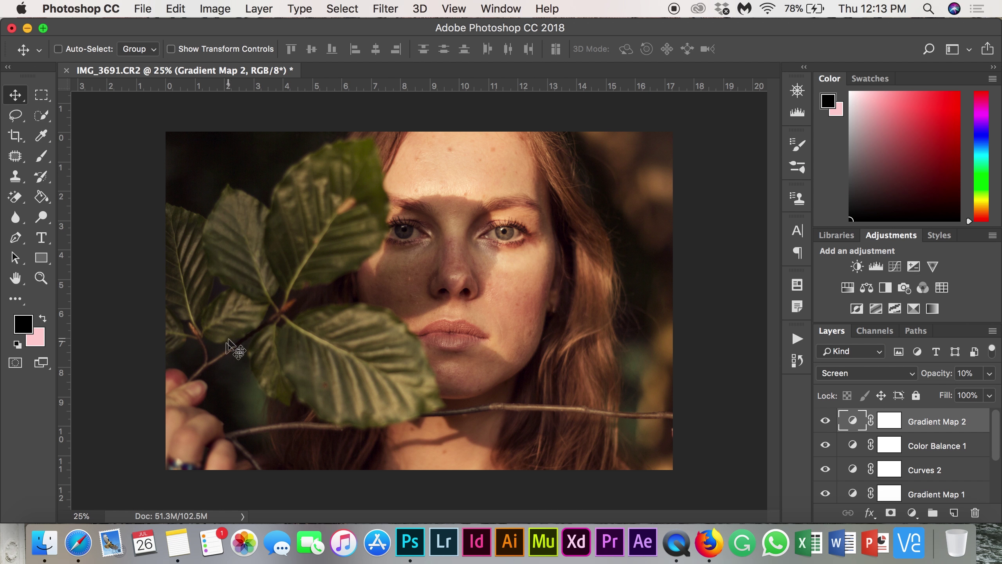
left_click(30, 327)
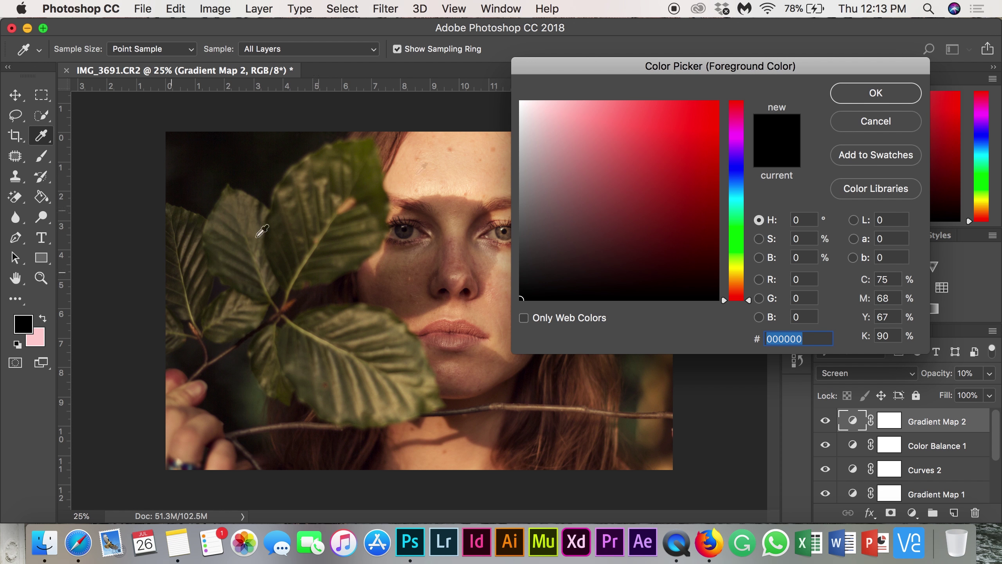
left_click(737, 267)
left_click(747, 276)
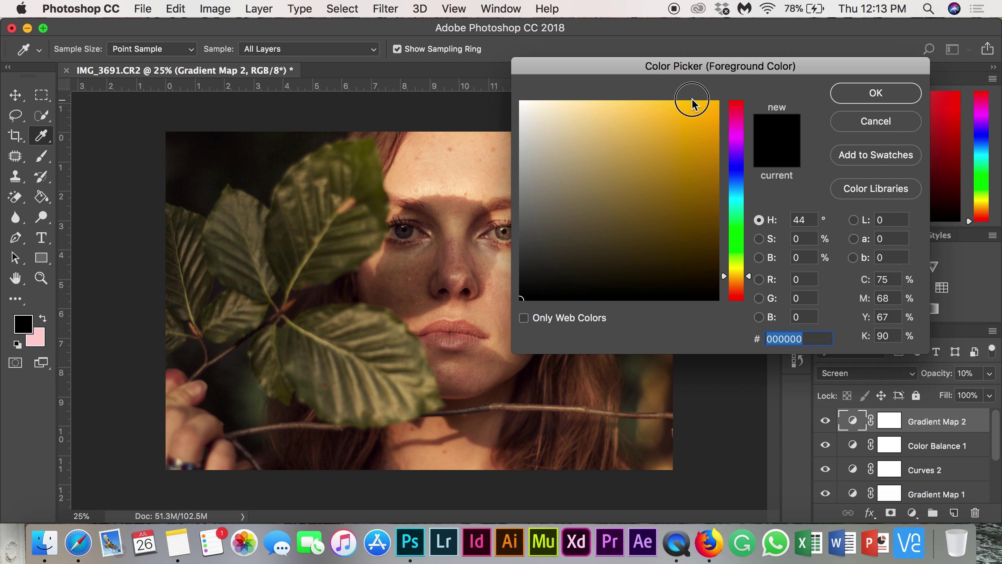
left_click_drag(740, 278, 734, 272)
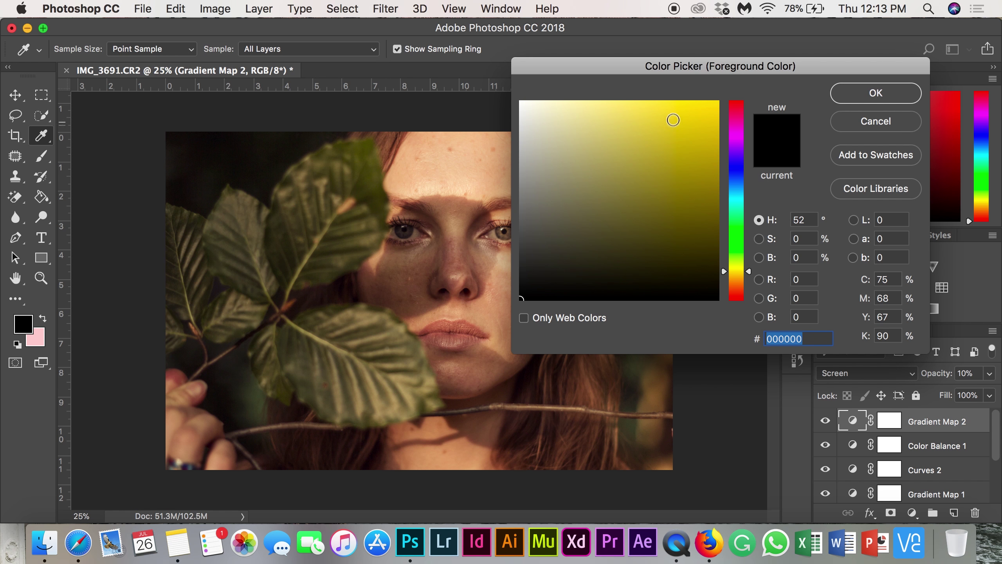
left_click(680, 102)
left_click(861, 93)
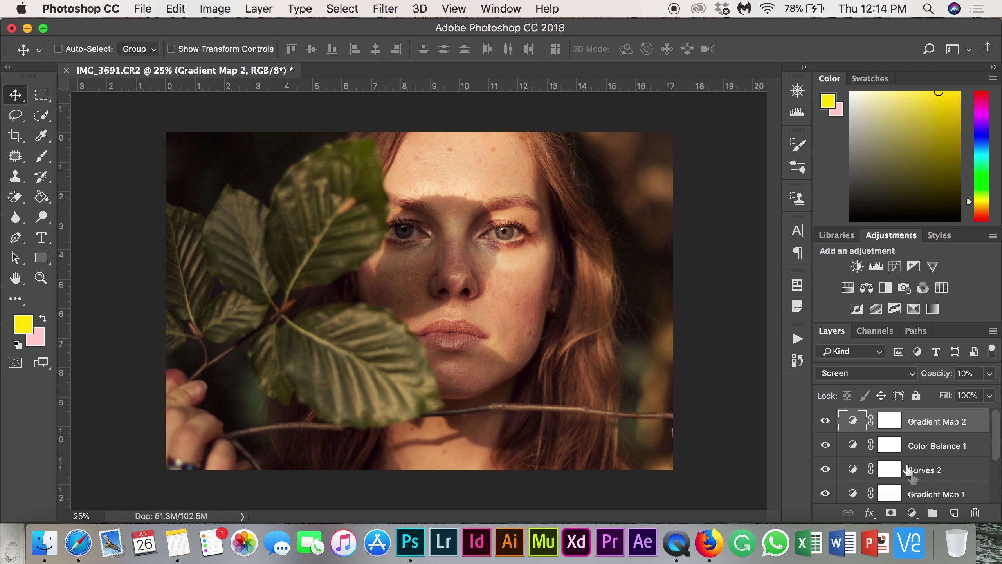
Add a yellow-to-transparent linear gradient fill layer angled at about 50° and set its opacity to 10%.
left_click(912, 513)
left_click(860, 224)
left_click_drag(746, 236, 750, 236)
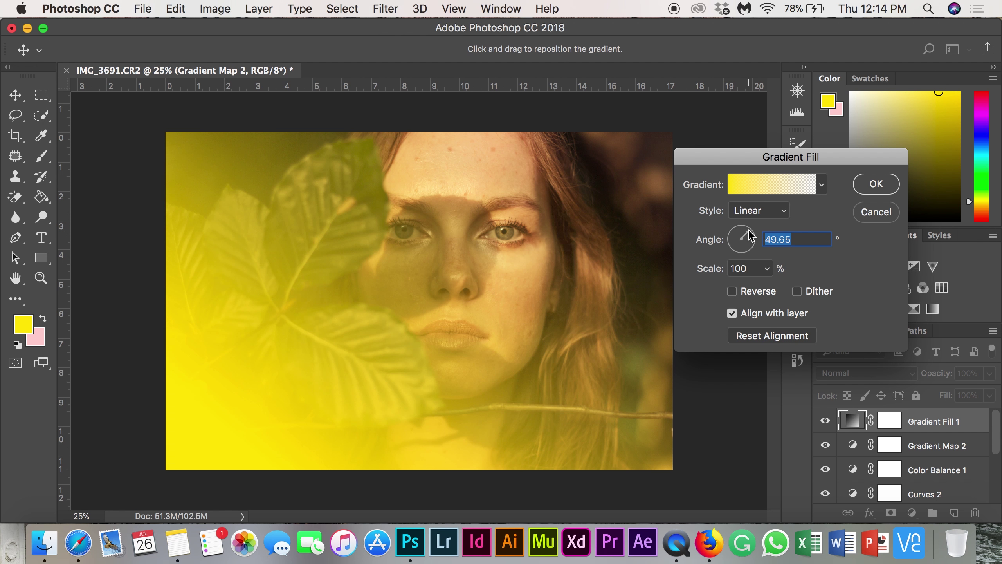
left_click(878, 186)
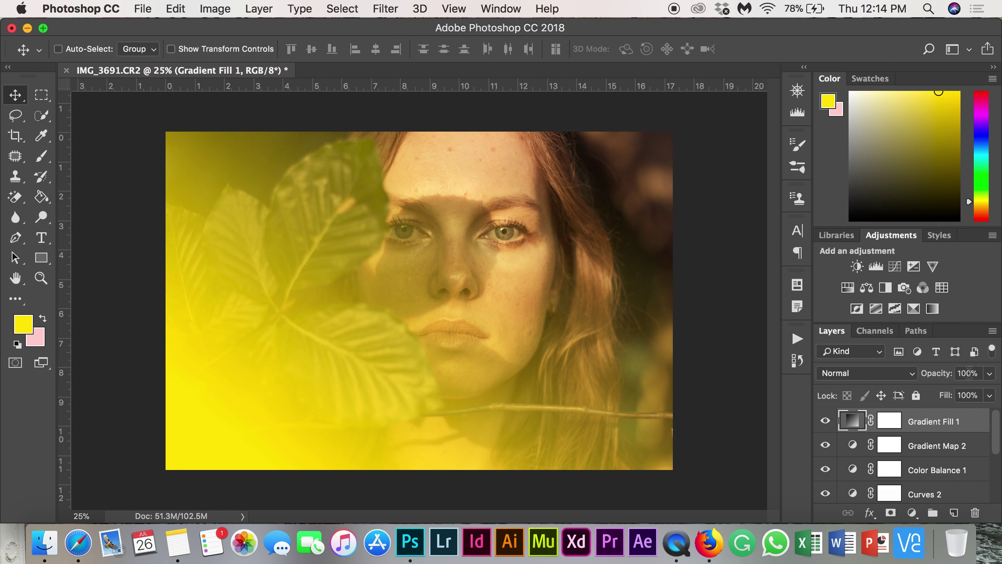
left_click(969, 377)
type("20")
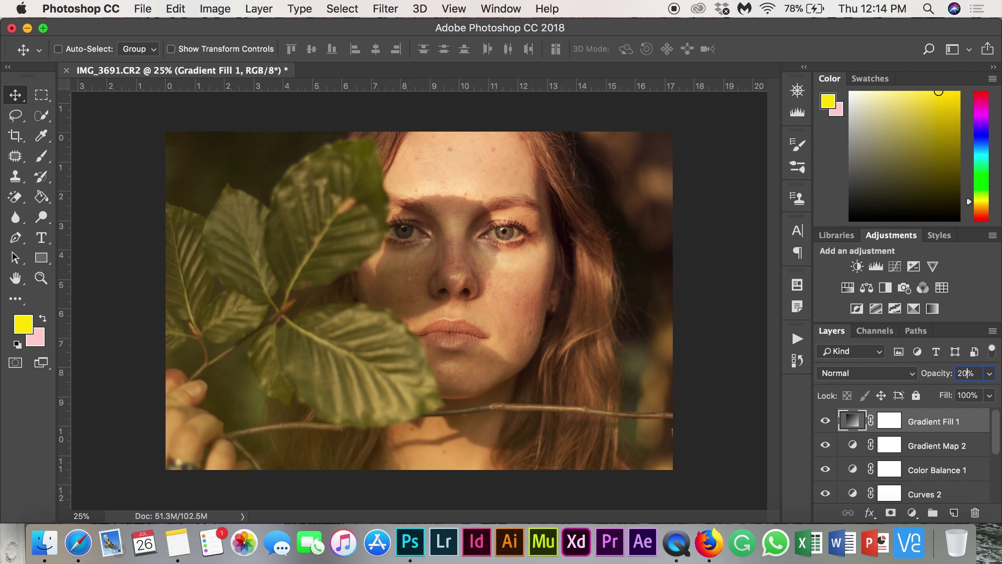
key("BackSpace")
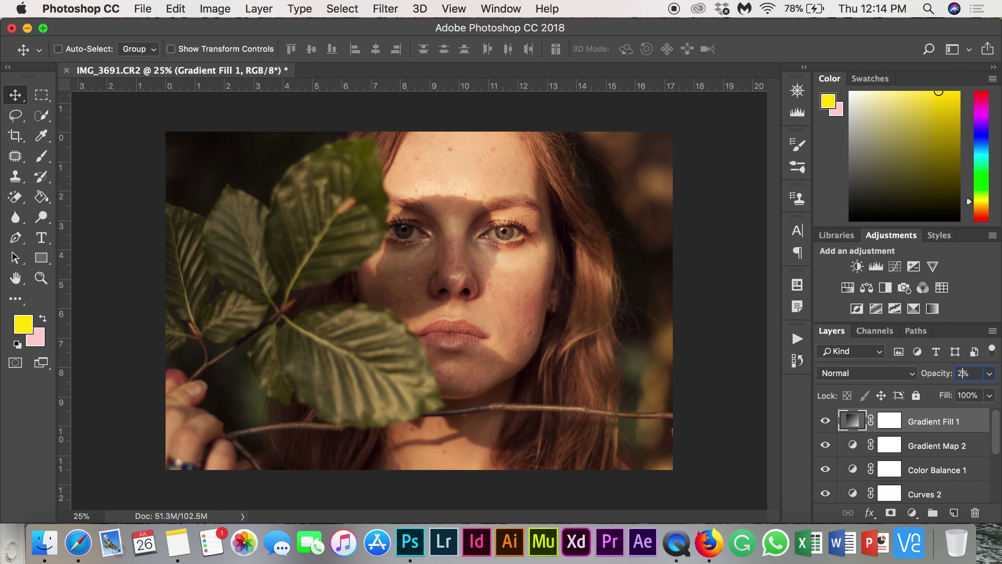
type("10")
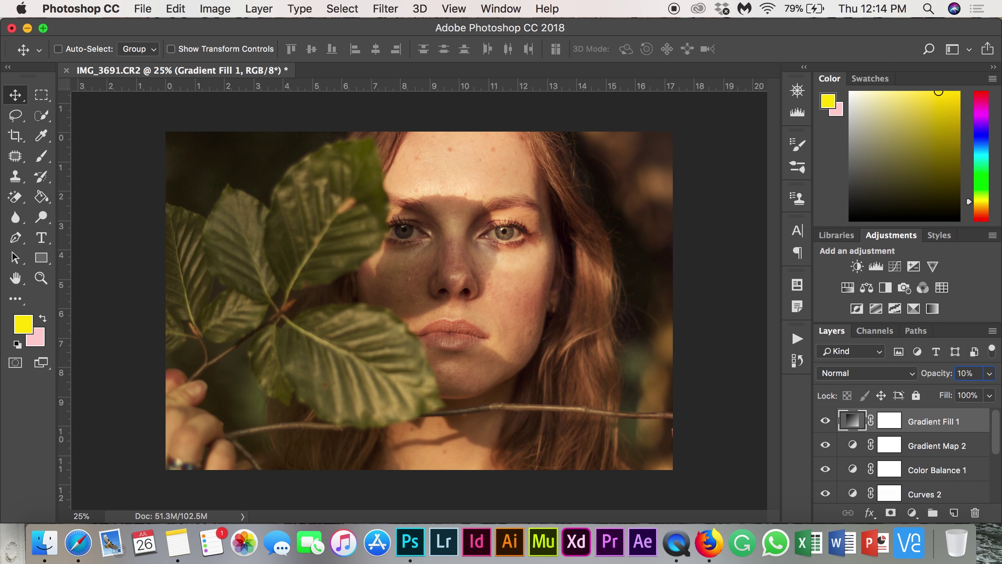
Reopen the Gradient Fill 1 layer's settings and adjust the angle of its yellow gradient.
double_click(852, 420)
left_click(754, 252)
left_click(754, 245)
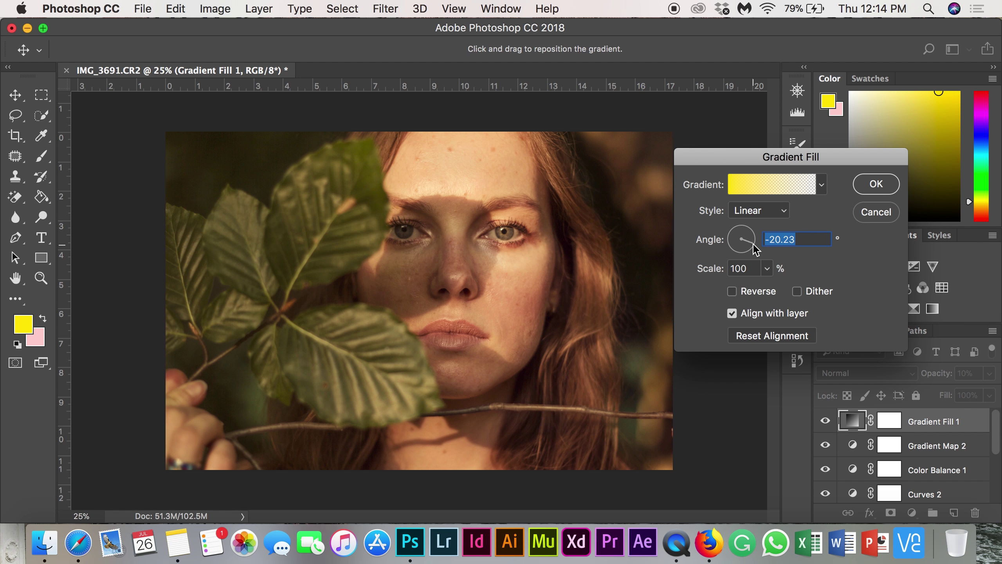
left_click(755, 242)
left_click(877, 184)
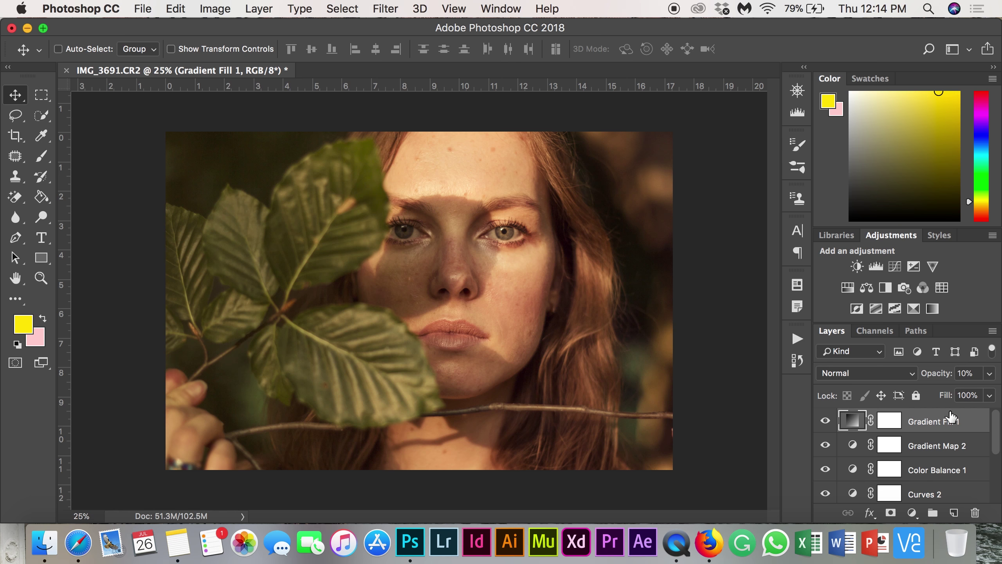
scroll(921, 469, "down", 3)
scroll(935, 449, "up", 2)
scroll(935, 449, "up", 1)
left_click(912, 513)
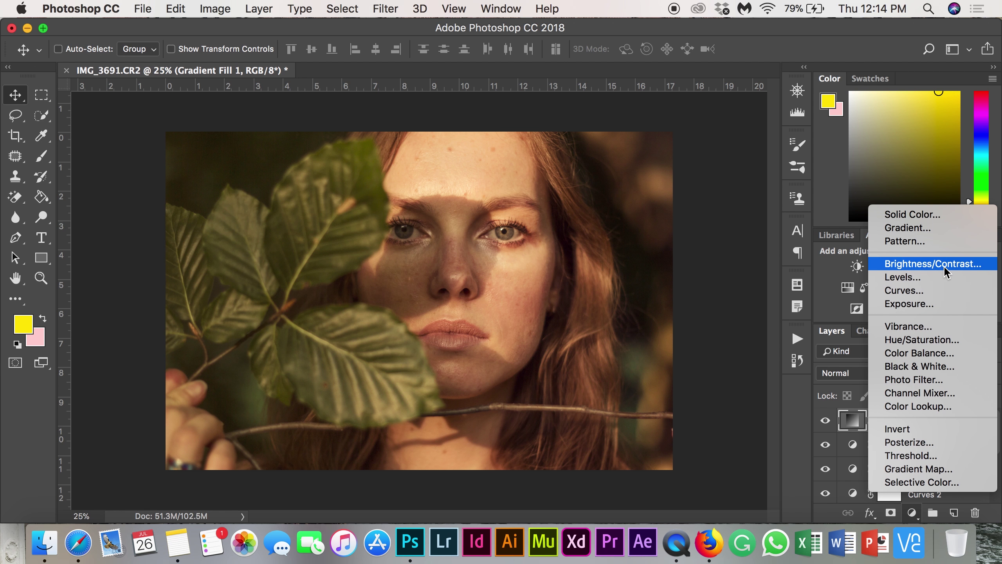
left_click(834, 300)
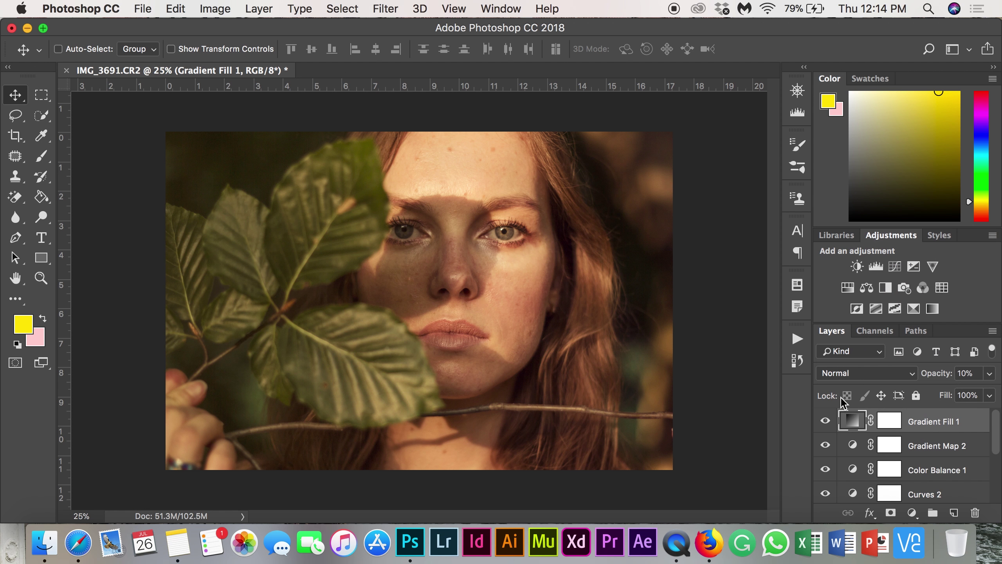
scroll(928, 459, "down", 5)
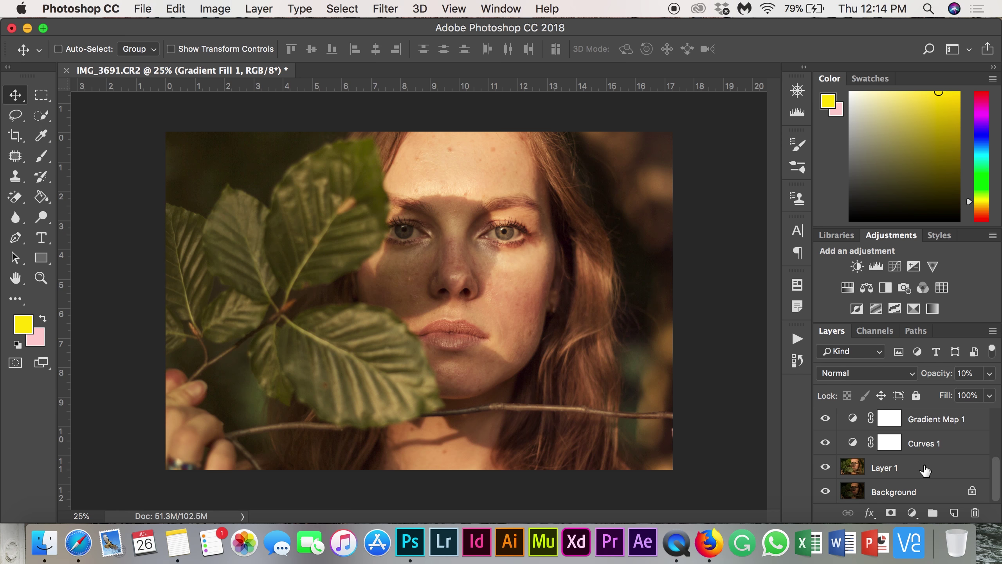
Stop recording the SummerShadows action and collapse its list of recorded commands.
left_click(638, 497)
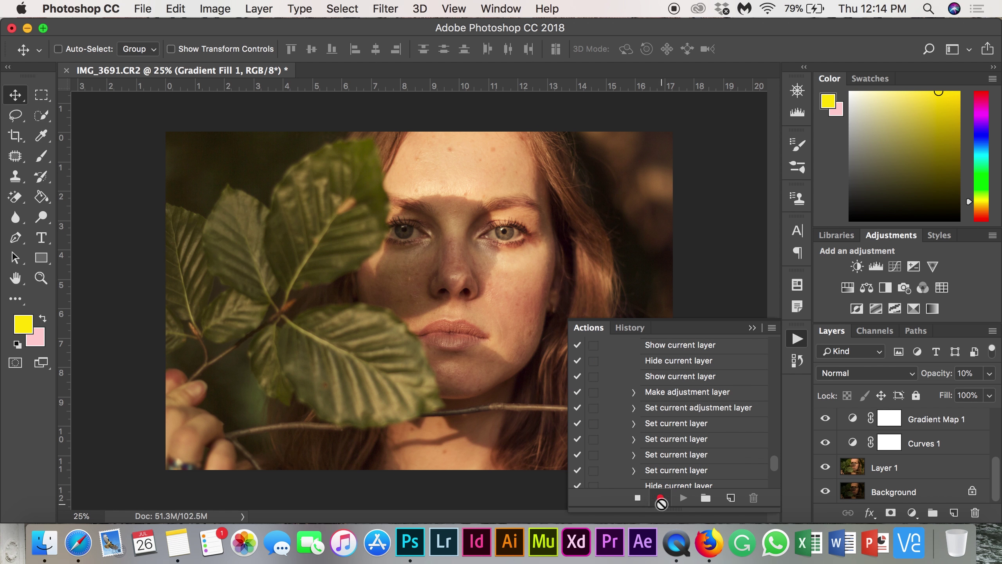
scroll(762, 464, "up", 10)
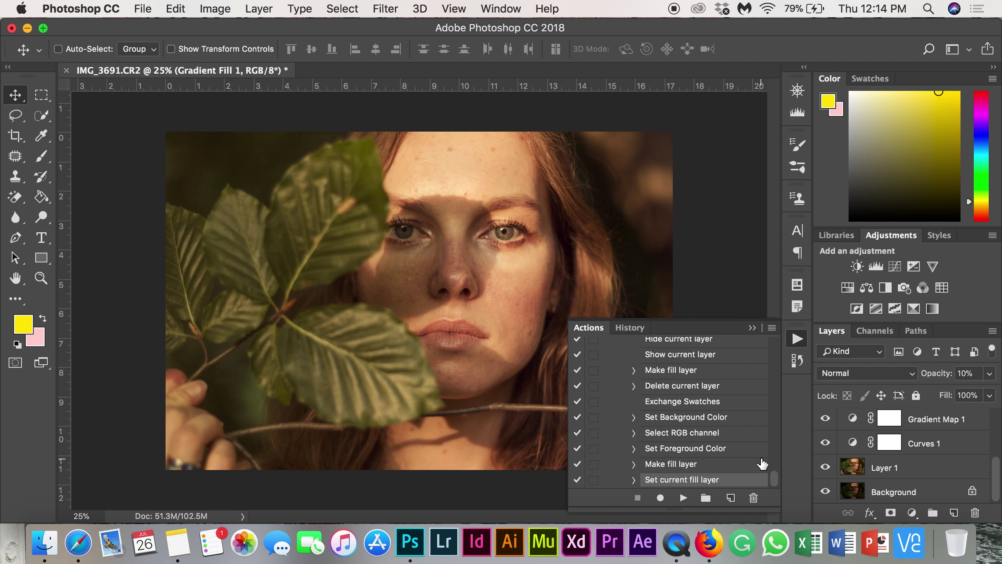
scroll(762, 464, "up", 8)
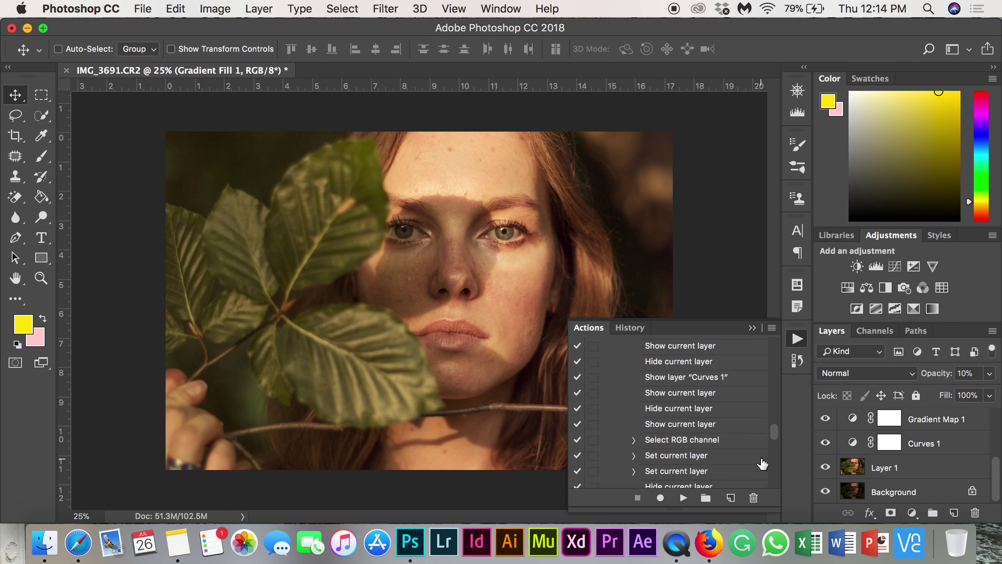
scroll(762, 463, "up", 10)
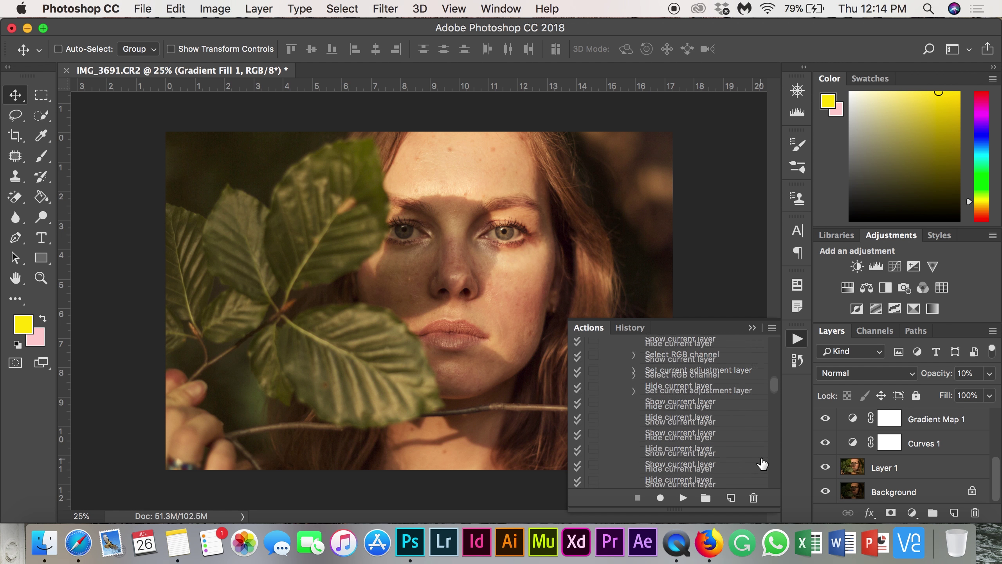
scroll(761, 462, "down", 5)
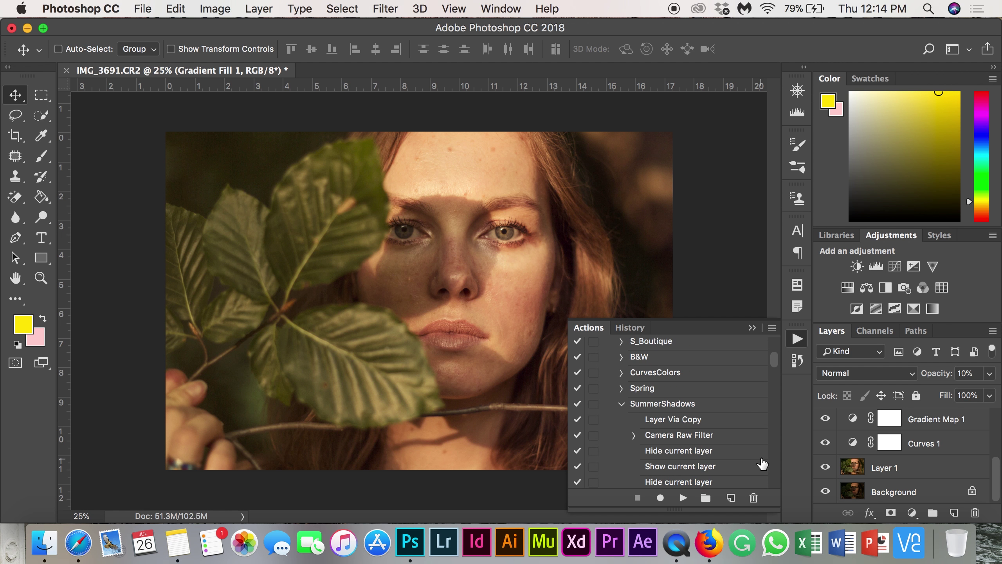
left_click(621, 407)
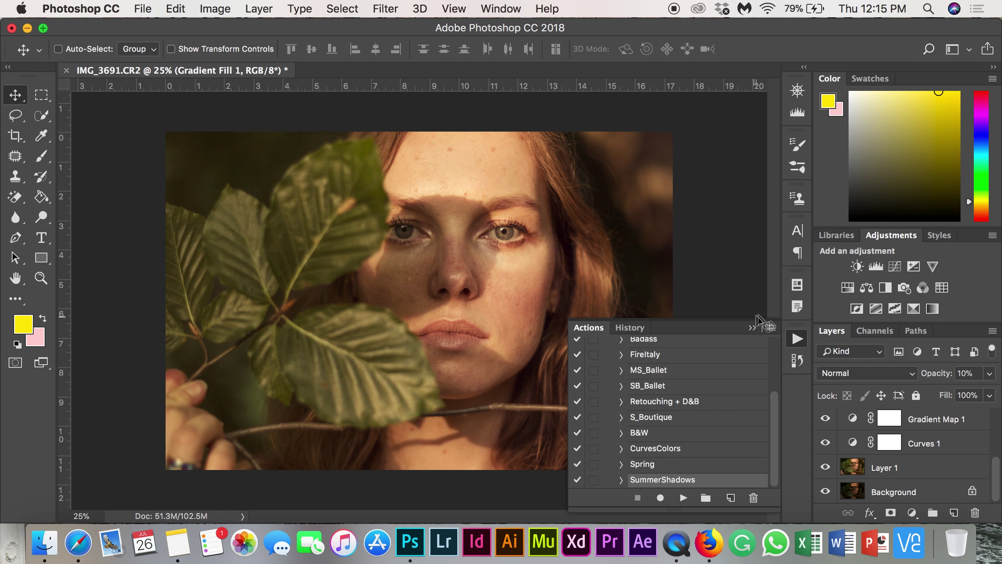
left_click(752, 328)
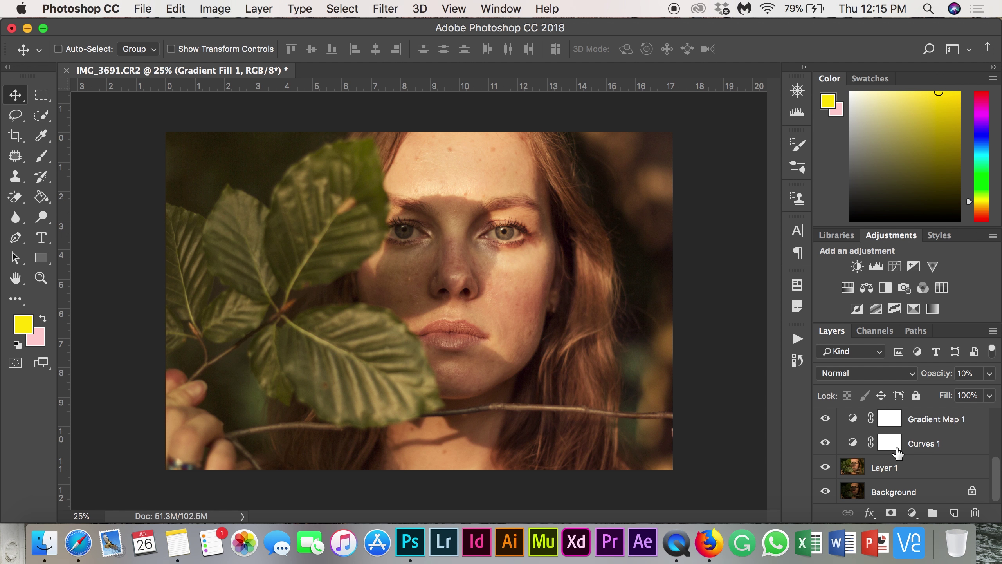
Group all layers above the Background and toggle the group's visibility to compare the image before and after the edit.
left_click(931, 427)
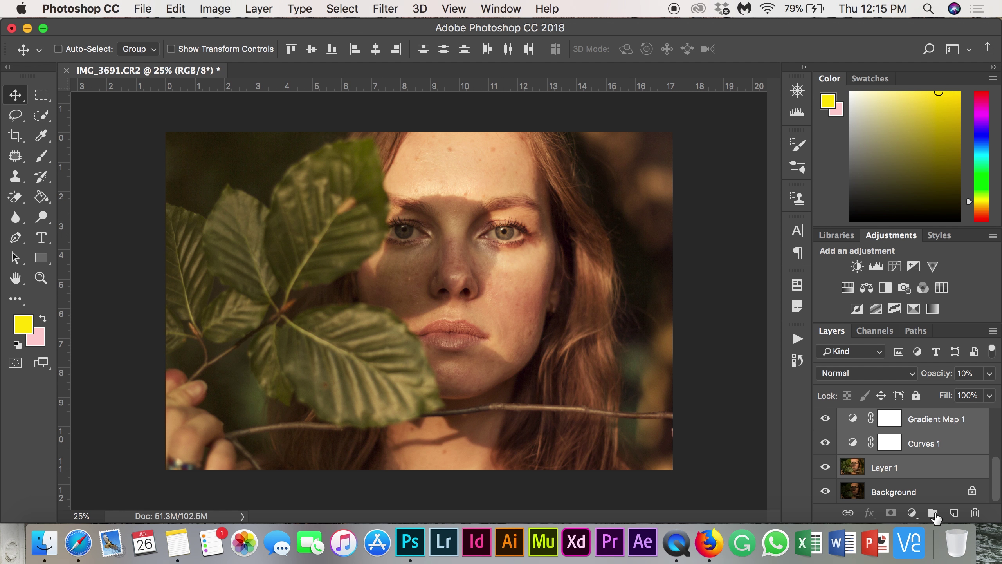
left_click(826, 419)
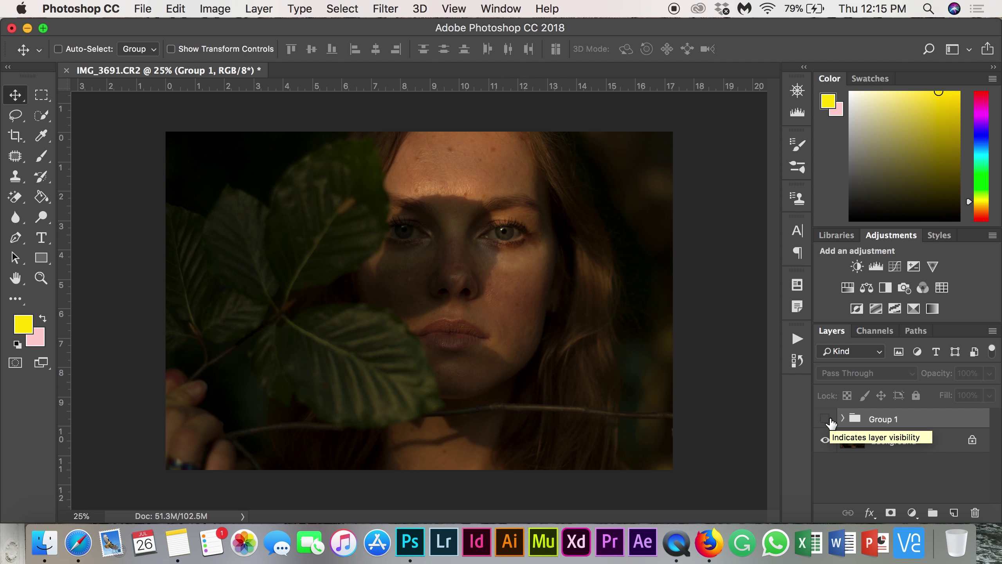
left_click(830, 421)
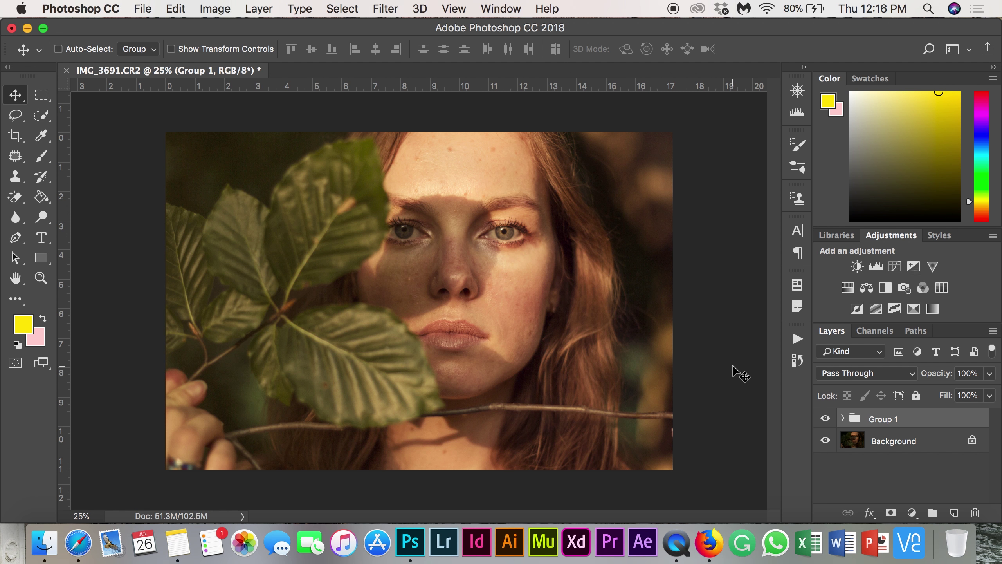
Review the saved SummerShadows action in the Editions set.
left_click(798, 339)
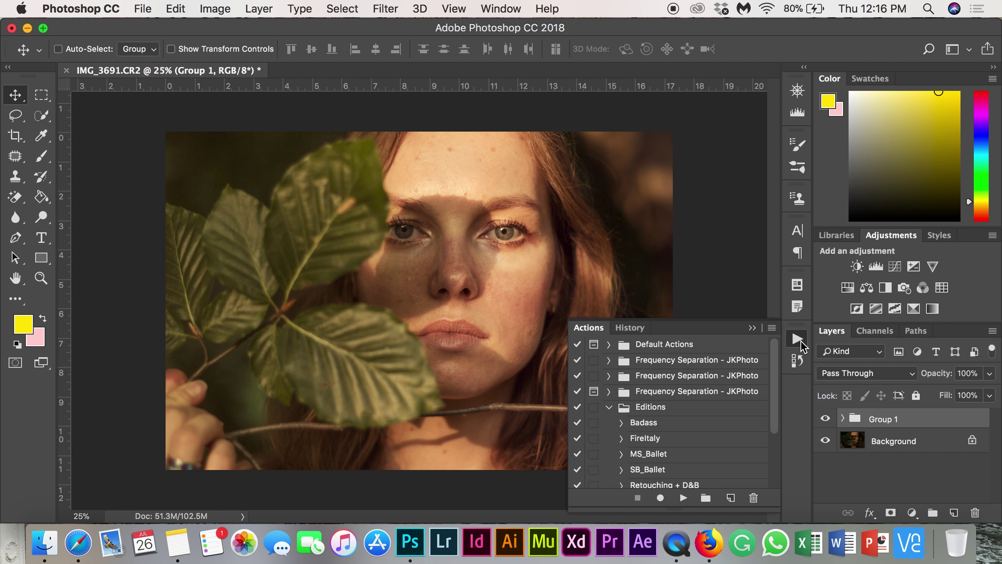
scroll(683, 477, "down", 5)
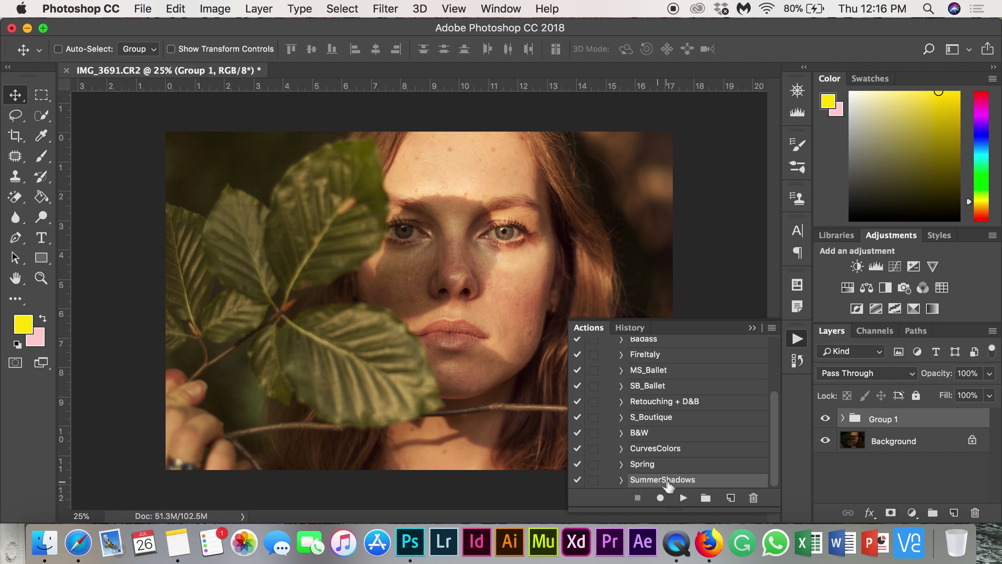
left_click(753, 328)
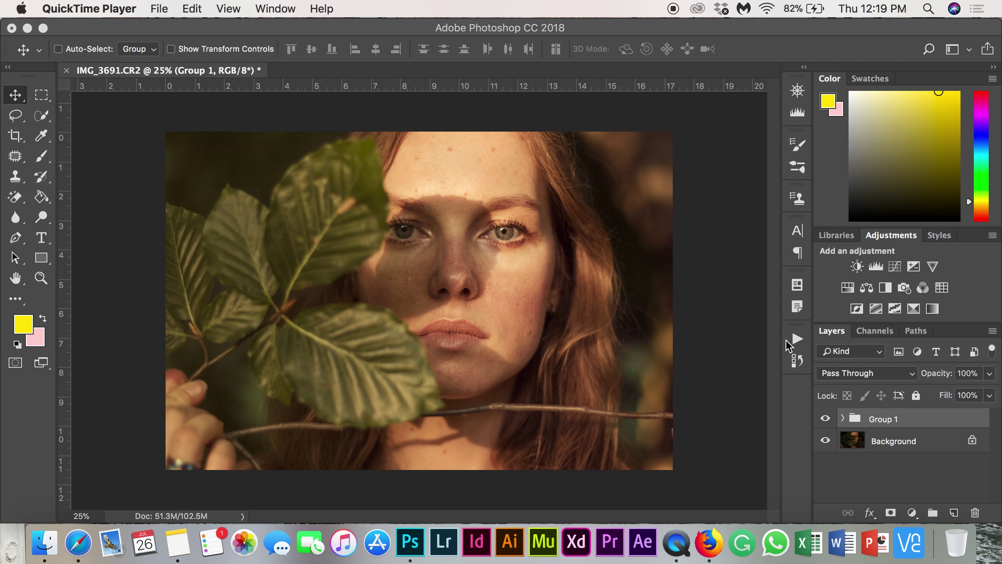
Merge Group 1 and the Background into a single layer.
left_click(915, 441)
left_click(898, 426)
left_click(910, 443)
left_click(906, 422)
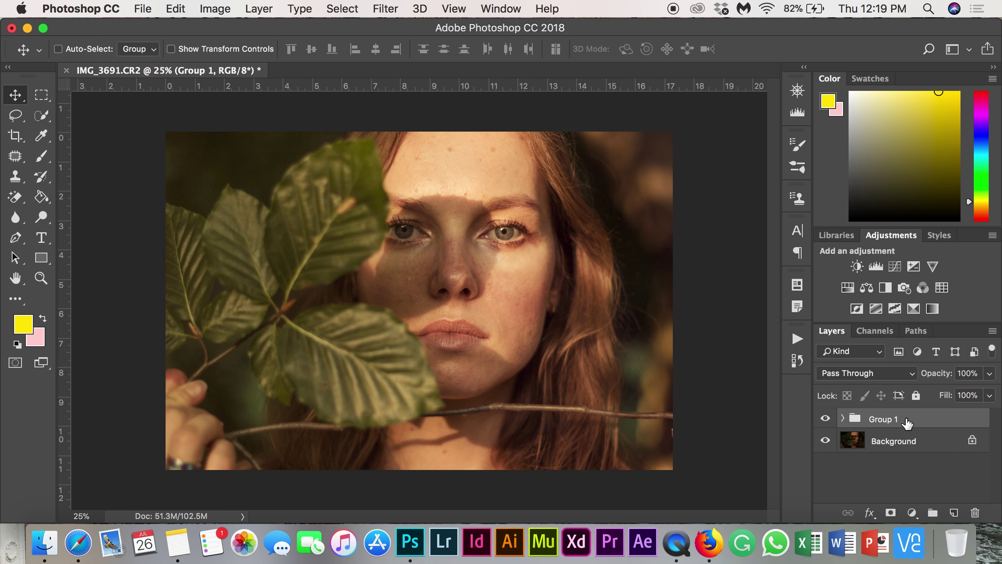
left_click(910, 442)
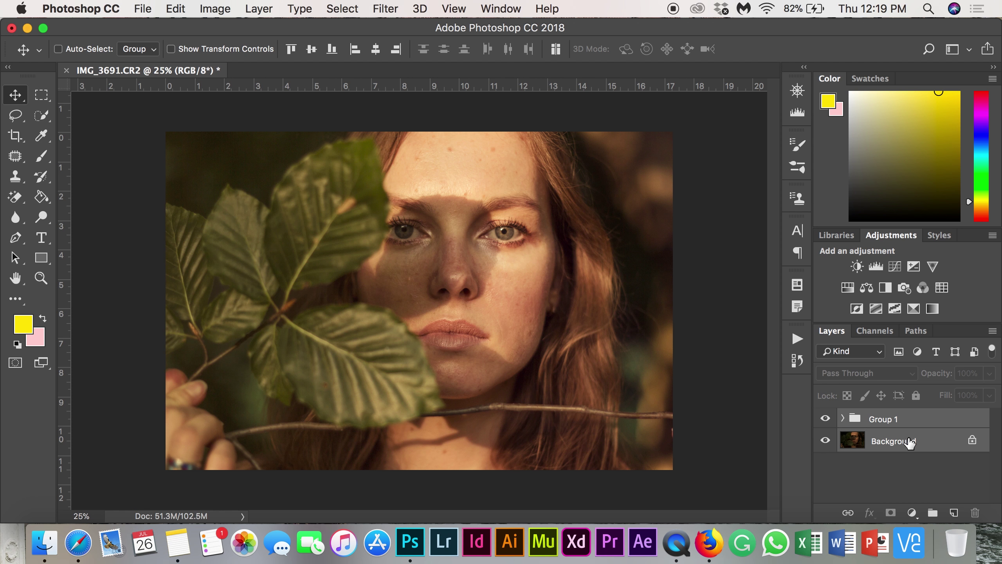
right_click(909, 442)
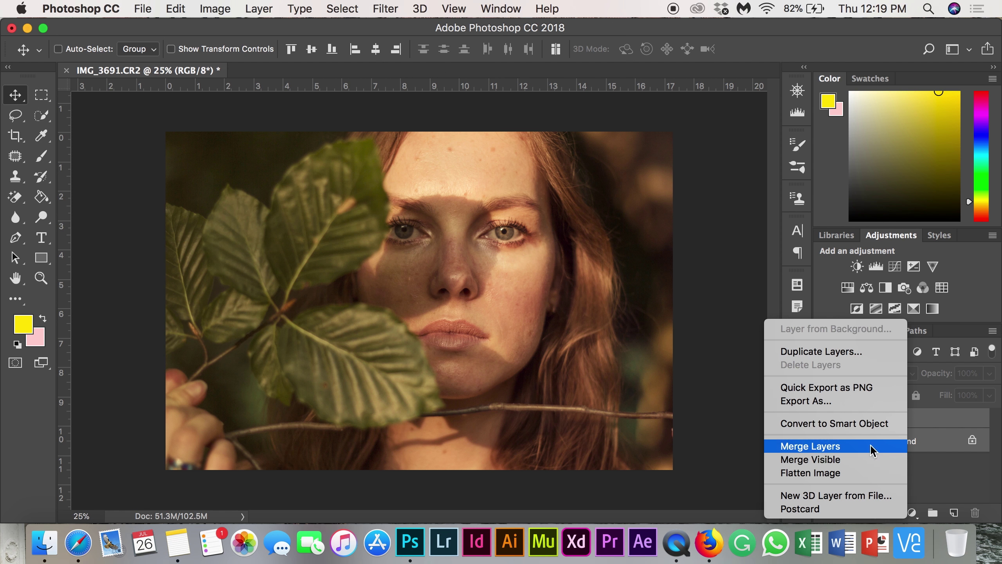
left_click(998, 423)
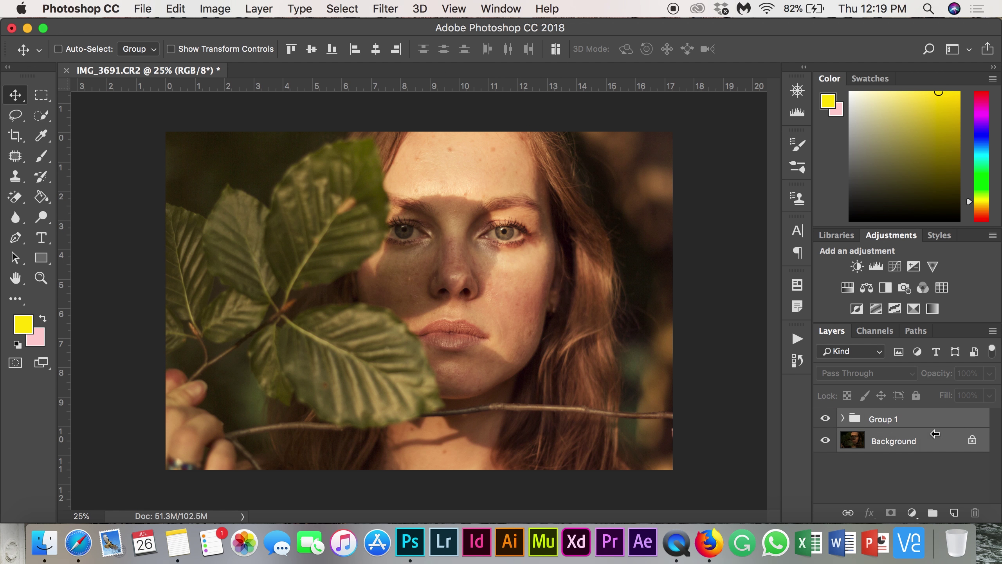
key("super+e")
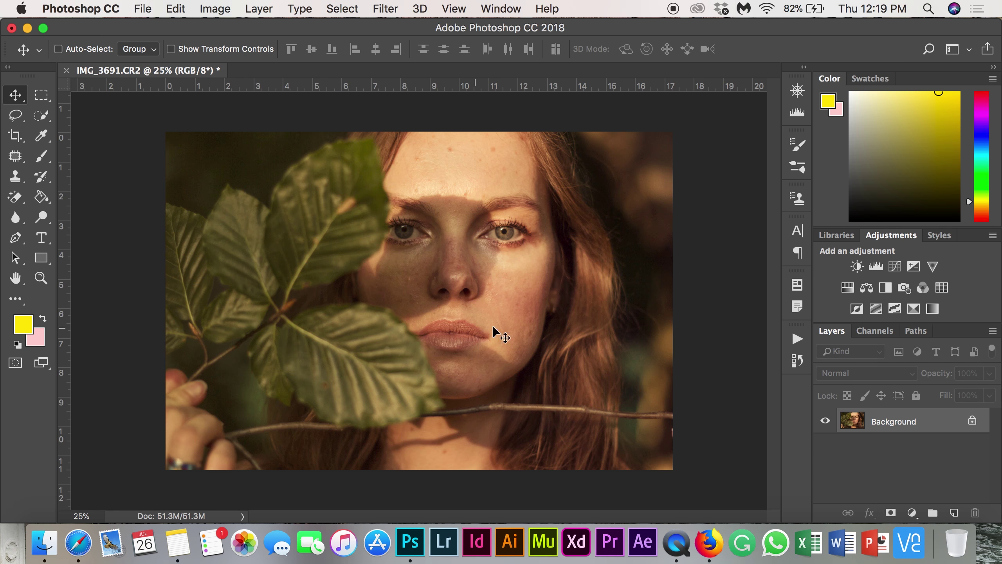
Play the Retouching + D&B action on the merged Background.
left_click(797, 340)
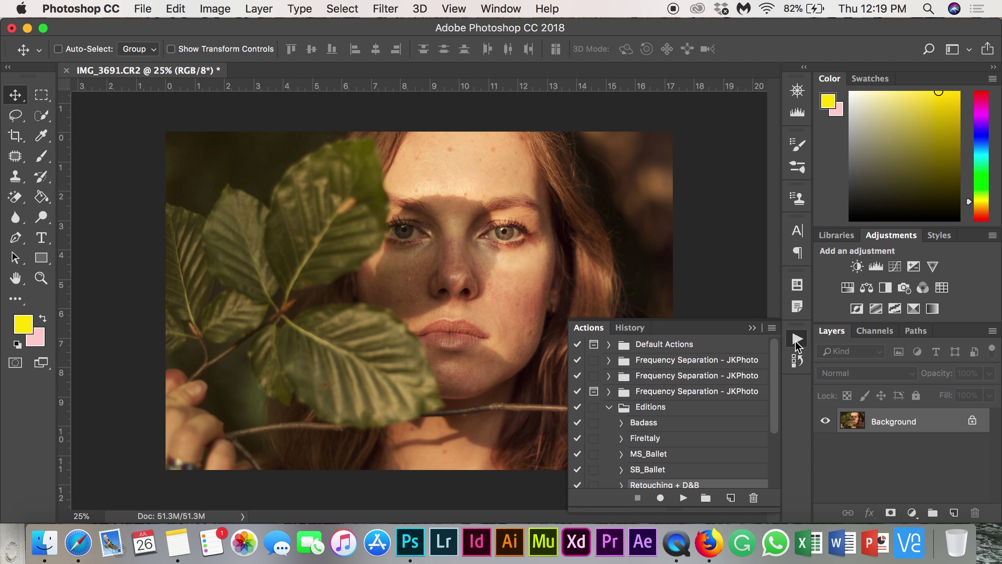
scroll(672, 473, "down", 5)
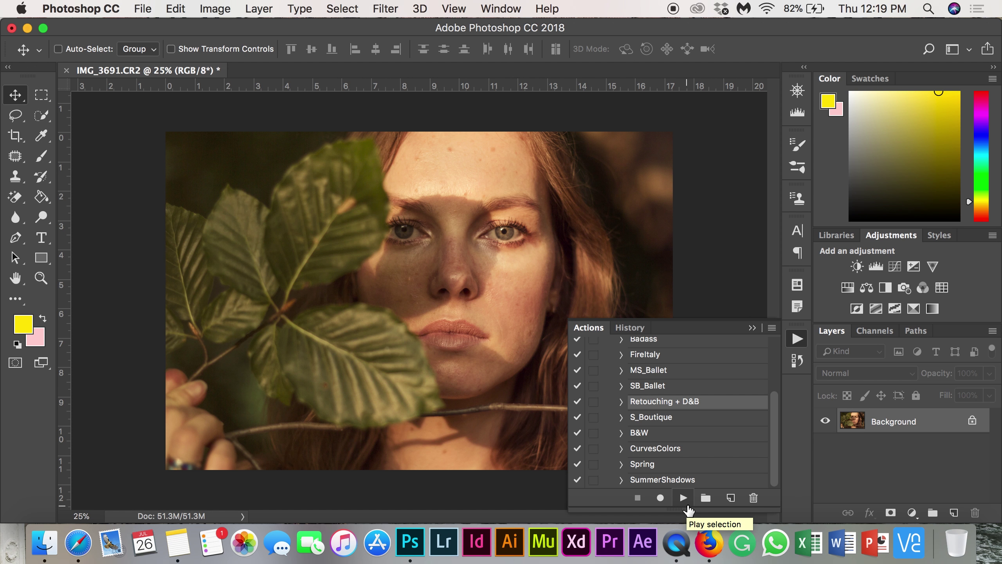
left_click(684, 498)
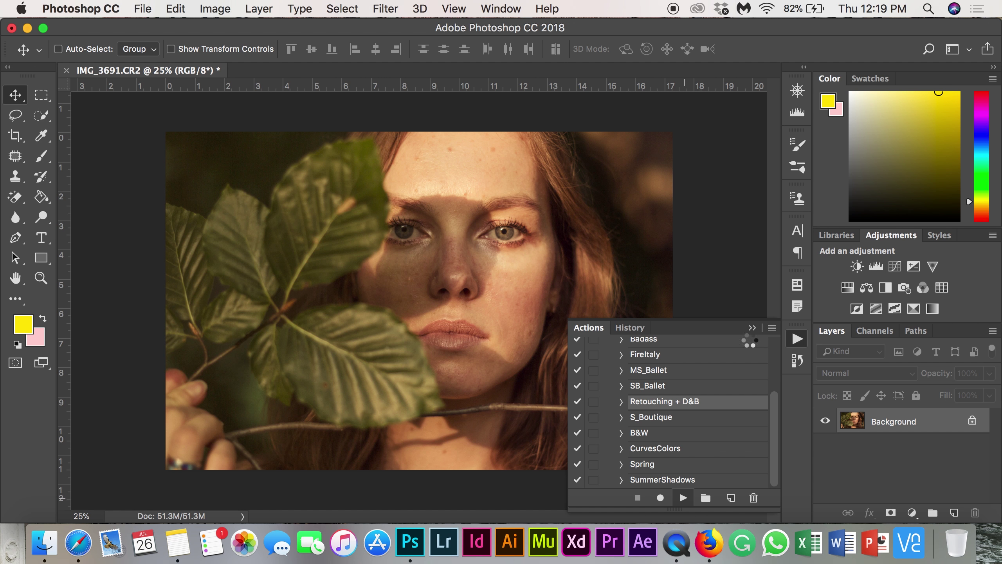
left_click(753, 329)
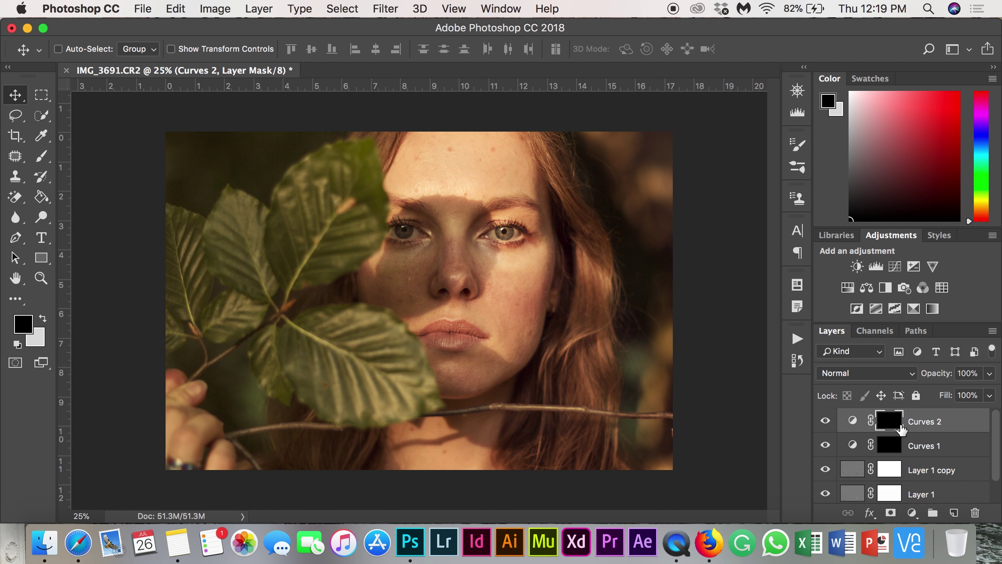
Delete the Curves 2, Curves 1, Layer 1 copy and Layer 1 layers created by the retouching action.
scroll(902, 436, "down", 1)
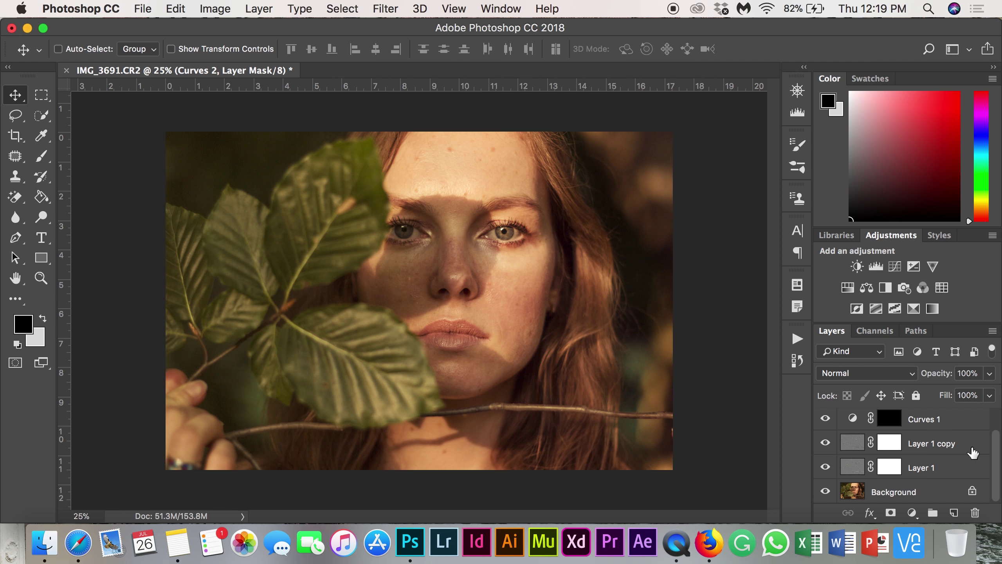
left_click(893, 475)
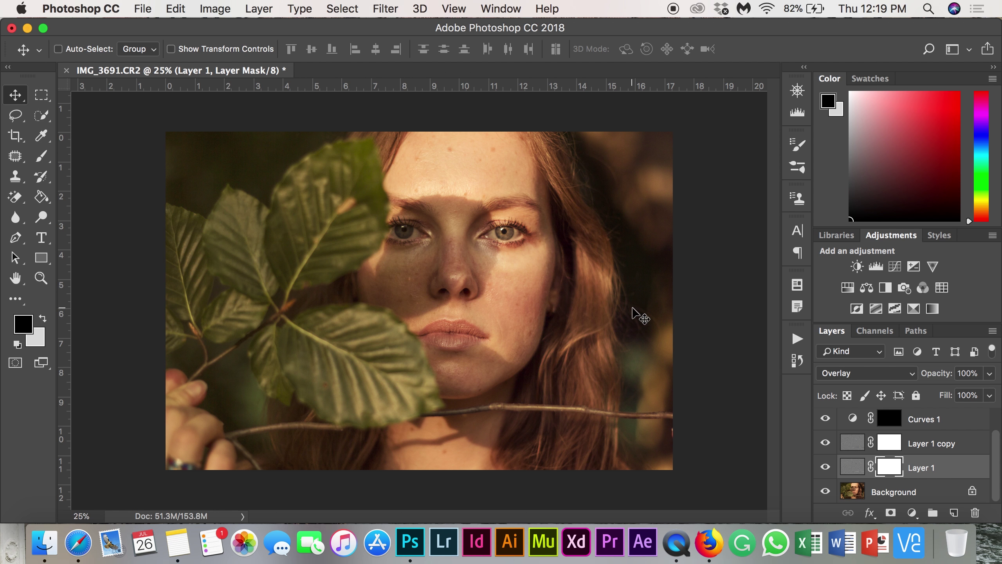
scroll(943, 434, "up", 1)
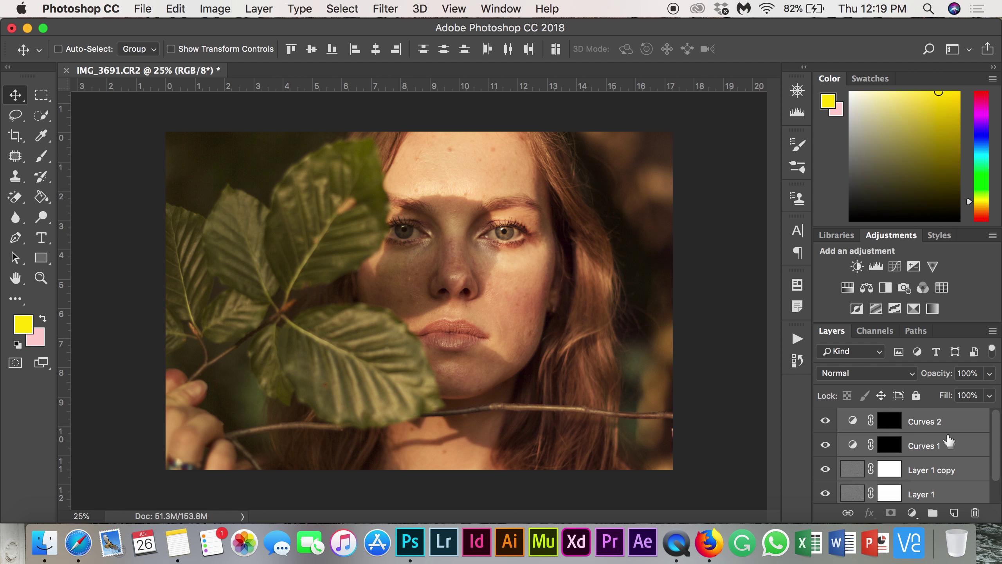
left_click_drag(947, 436, 975, 513)
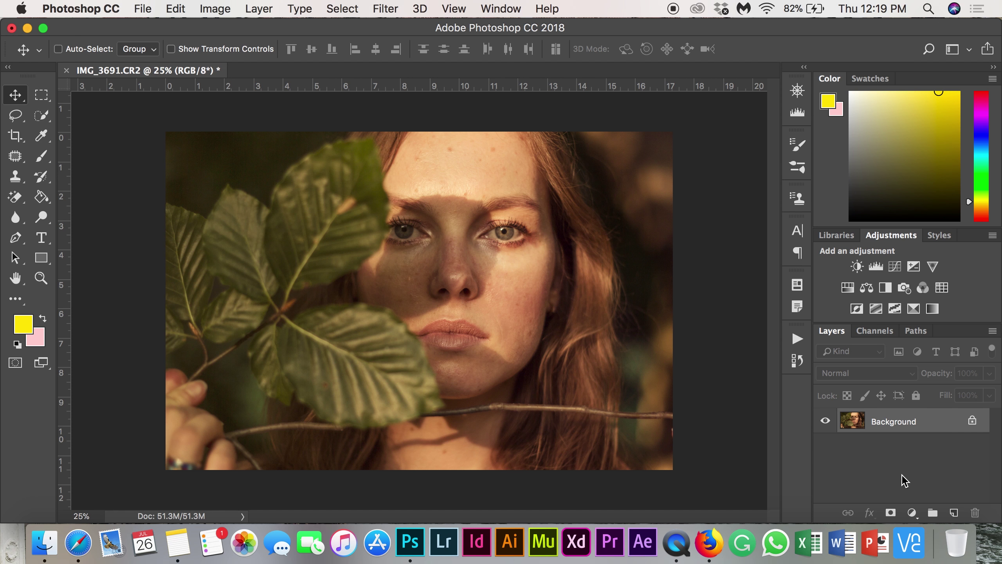
Duplicate the Background onto a new layer and activate the Patch tool.
key("super+j")
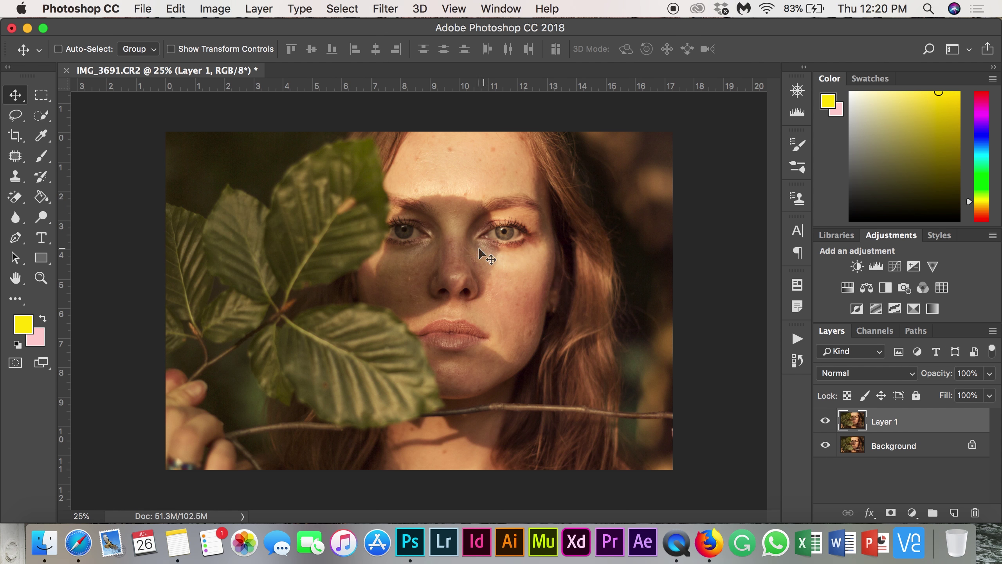
left_click(21, 162)
left_click(20, 162)
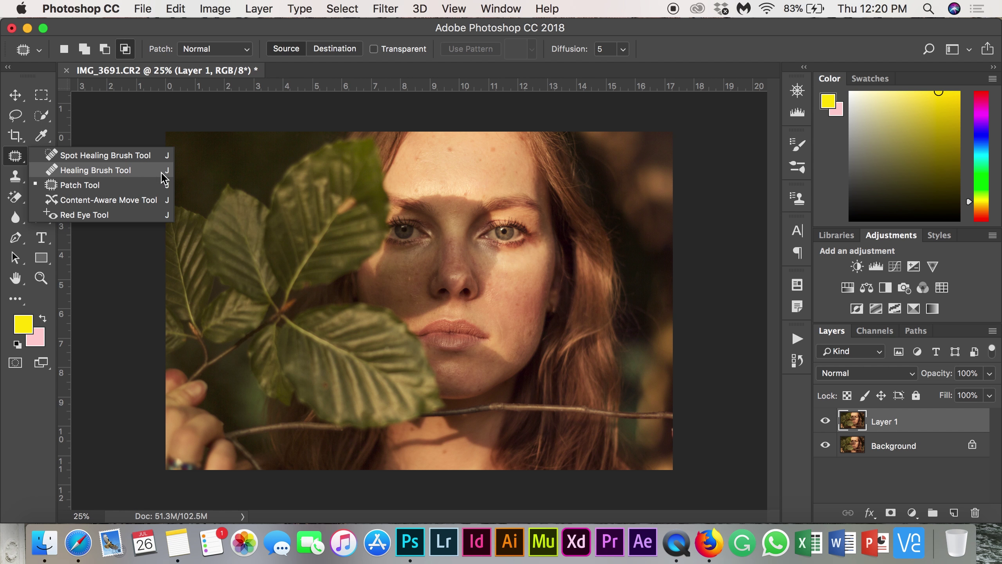
left_click(127, 185)
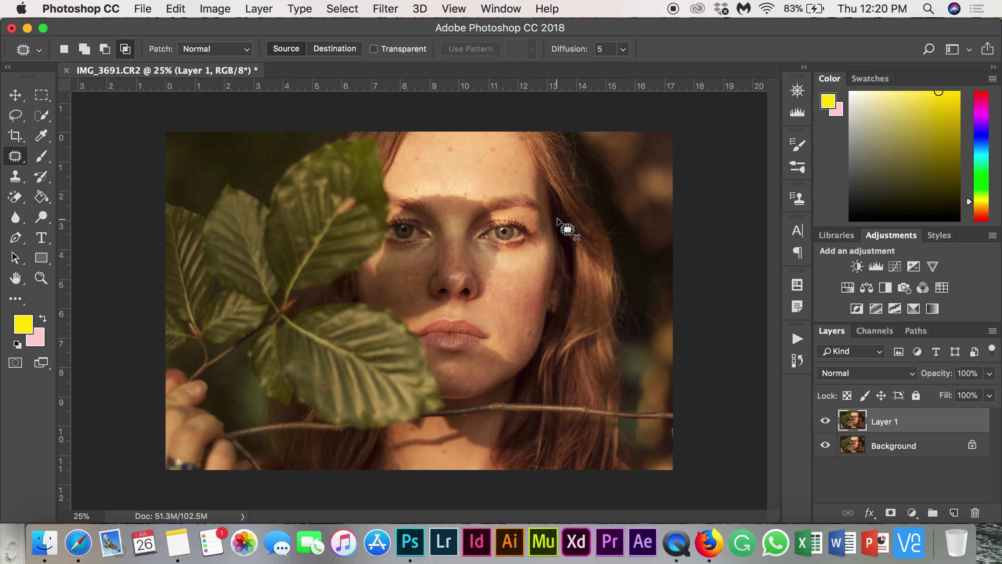
Patch the blemishes across the forehead with clean neighbouring skin on Layer 1, deselecting after each spot.
scroll(557, 220, "up", 2)
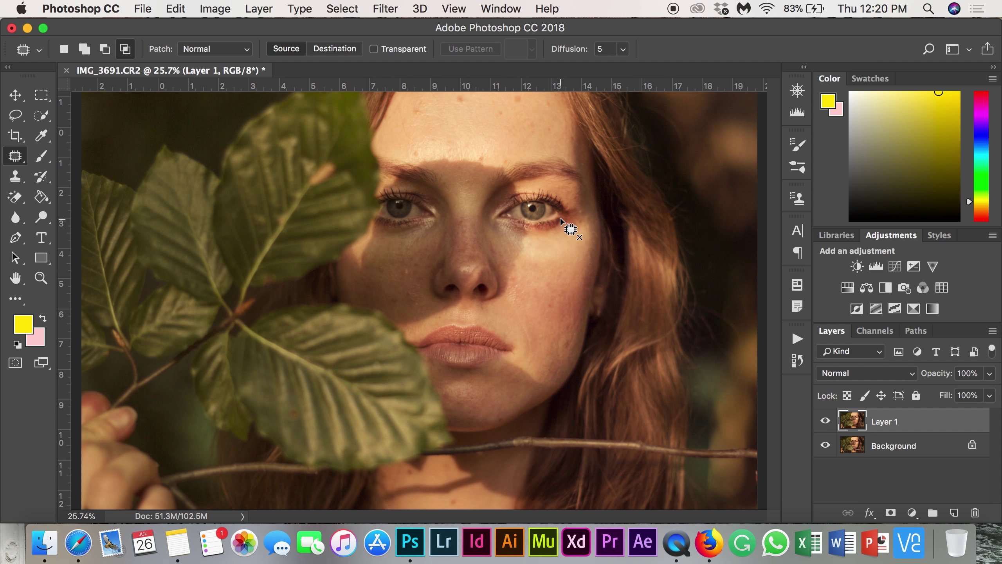
scroll(561, 218, "up", 3)
scroll(560, 218, "up", 5)
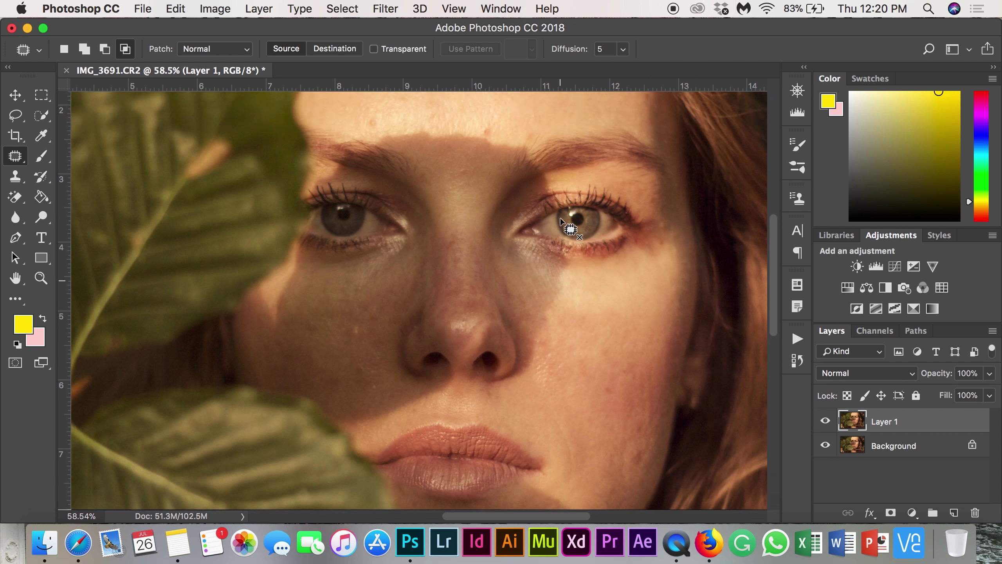
scroll(560, 218, "up", 1)
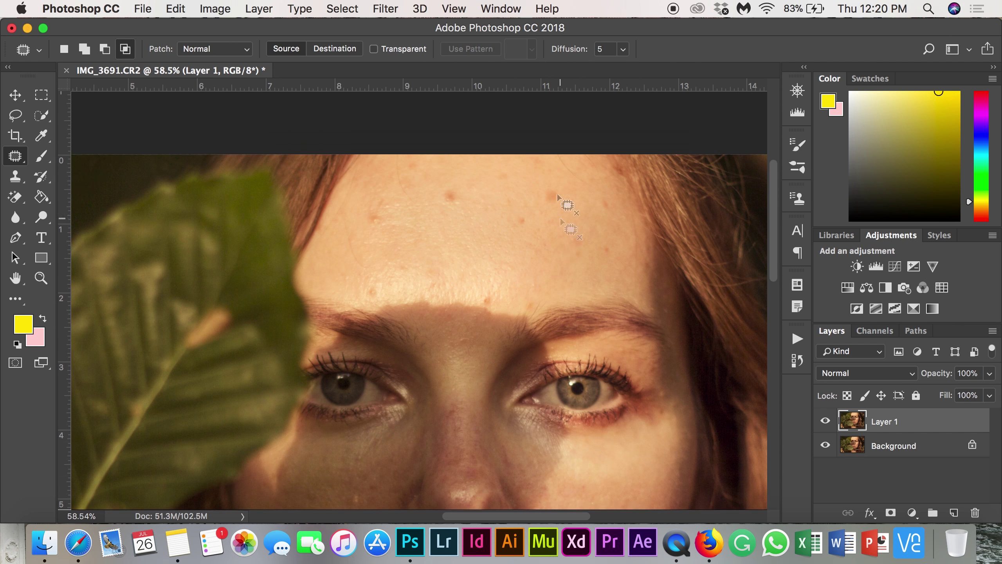
mouse_move(537, 158)
left_mouse_down()
mouse_move(537, 174)
mouse_move(555, 164)
mouse_move(540, 172)
left_mouse_up()
key("super+d")
key("super+d")
mouse_move(563, 210)
left_mouse_down()
mouse_move(564, 186)
mouse_move(553, 190)
mouse_move(533, 173)
left_mouse_up()
key("super+d")
mouse_move(604, 198)
left_mouse_down()
mouse_move(611, 213)
mouse_move(608, 205)
left_mouse_up()
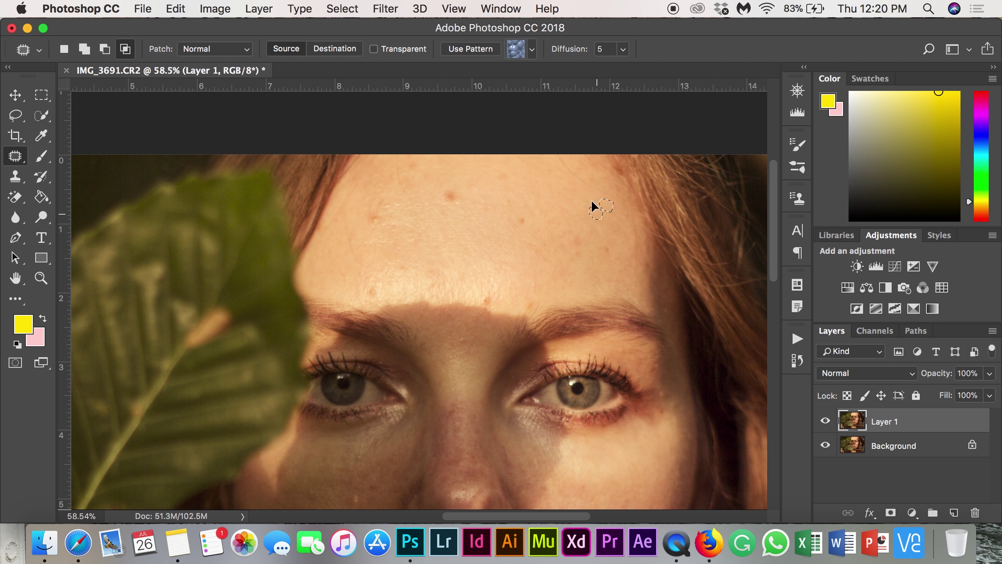
key("super+d")
mouse_move(560, 156)
left_mouse_down()
mouse_move(590, 199)
mouse_move(608, 194)
left_mouse_up()
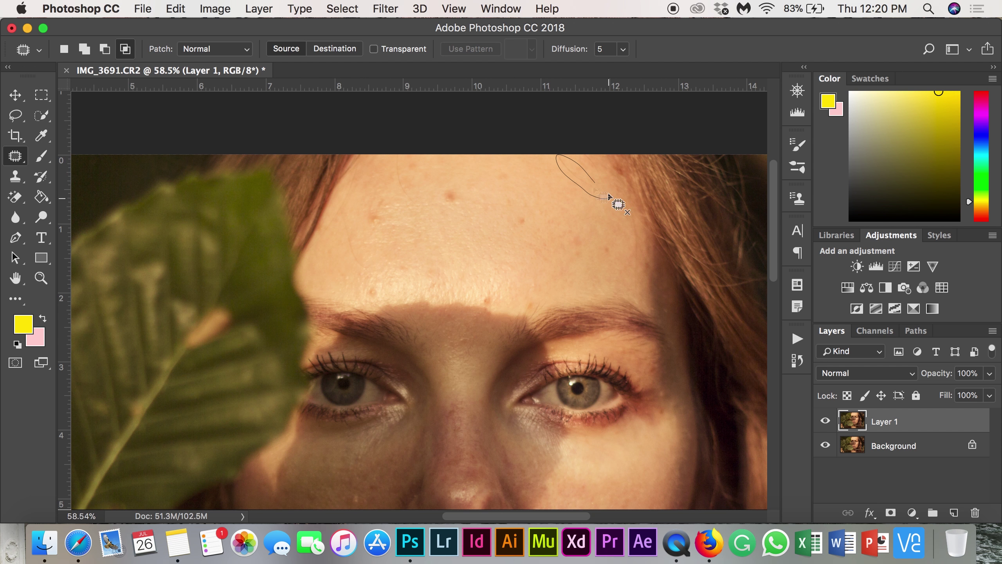
key("super+d")
mouse_move(499, 168)
left_mouse_down()
mouse_move(476, 164)
mouse_move(495, 176)
mouse_move(509, 172)
mouse_move(462, 189)
left_mouse_up()
key("super+d")
key("super+d")
key("super+d")
mouse_move(454, 196)
left_mouse_down()
mouse_move(433, 204)
mouse_move(512, 216)
left_mouse_up()
key("super+d")
left_click_drag(589, 240, 591, 251)
key("super+d")
left_click_drag(520, 192, 525, 199)
key("super+d")
left_click_drag(404, 162, 415, 160)
key("super+d")
left_click_drag(374, 206, 378, 208)
left_click_drag(377, 218, 406, 208)
key("super+d")
left_click_drag(371, 283, 365, 296)
key("super+d")
mouse_move(341, 219)
left_mouse_down()
mouse_move(347, 238)
mouse_move(373, 247)
left_mouse_up()
key("super+d")
left_click_drag(399, 277, 423, 271)
key("super+d")
left_click_drag(488, 294, 495, 301)
key("super+d")
Patch the next facial blemishes below the forehead with clean neighbouring skin on Layer 1, deselecting after each spot.
scroll(551, 285, "down", 5)
left_click_drag(360, 315, 359, 310)
key("super+d")
scroll(552, 329, "down", 3)
left_click_drag(553, 329, 568, 368)
key("super+d")
Patch the blemish in the middle of the chin with smoother skin beside it and clear the selection.
scroll(448, 364, "down", 5)
scroll(531, 302, "up", 2)
scroll(527, 296, "up", 3)
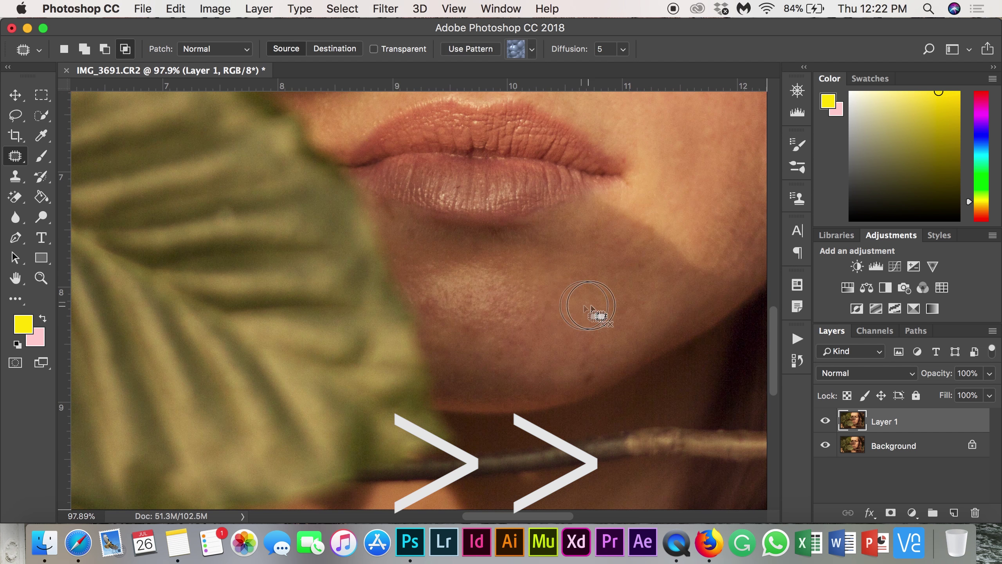
left_click_drag(491, 281, 494, 318)
left_click_drag(479, 306, 557, 294)
key("super+d")
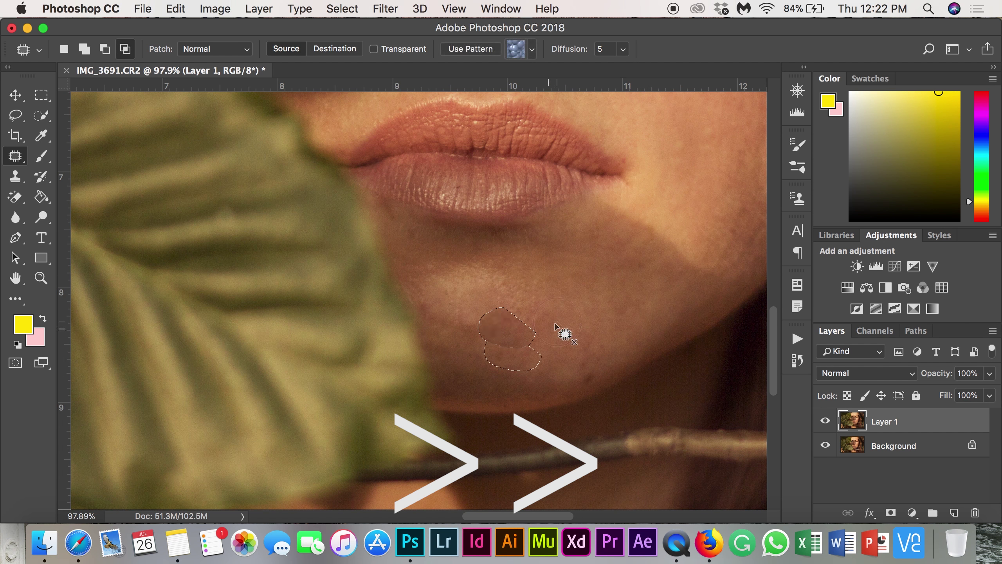
Patch the blemish on the chin beside the leaf, deselect, and patch the spot on the cheek near the mouth corner.
scroll(544, 311, "down", 4)
scroll(450, 313, "up", 4)
left_click(454, 312)
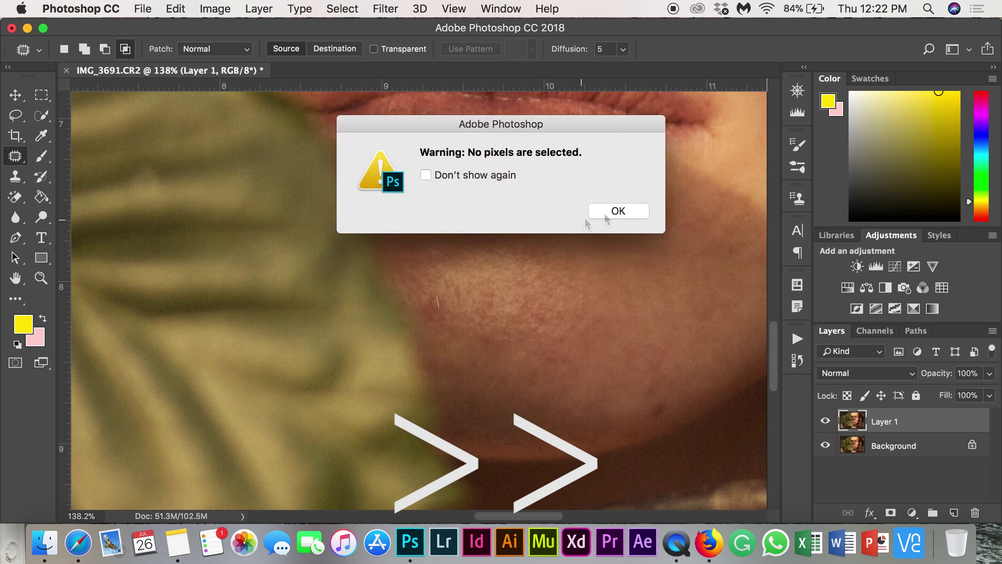
left_click(618, 210)
left_click_drag(445, 310, 448, 336)
left_click_drag(446, 322, 503, 295)
key("super+d")
scroll(488, 314, "down", 4)
scroll(470, 223, "up", 1)
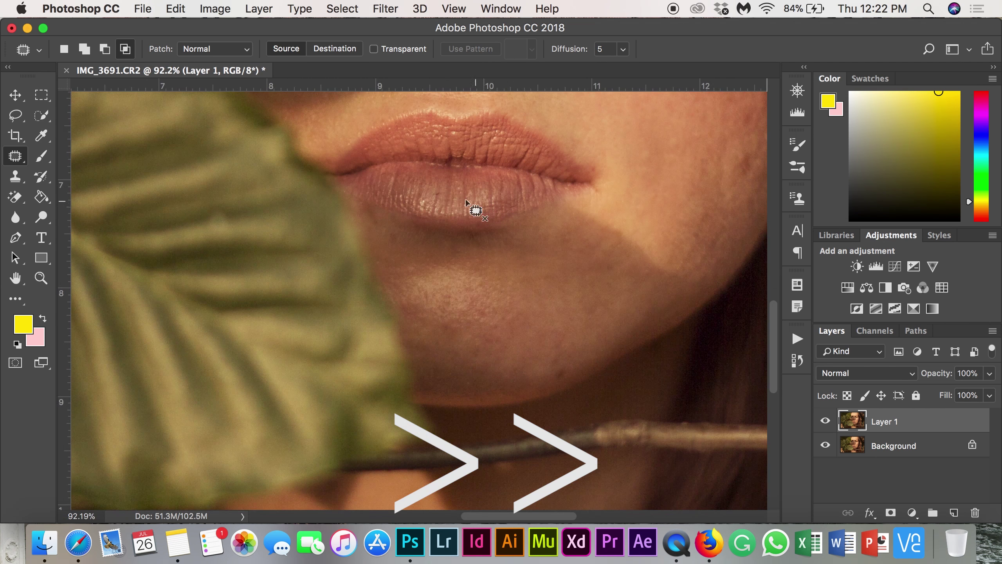
scroll(505, 221, "down", 2)
left_click_drag(513, 227, 519, 232)
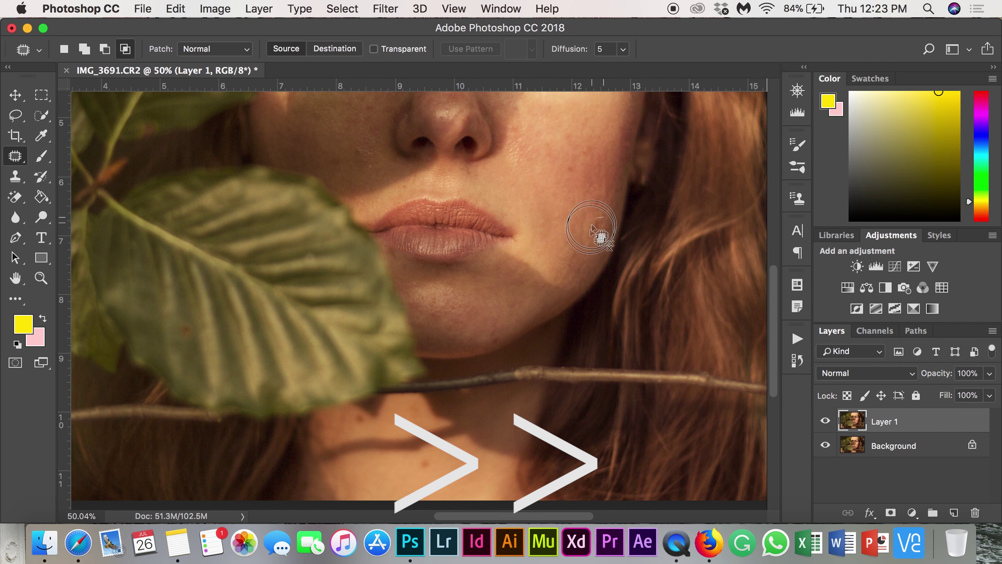
Compare the portrait before and after patching by hiding and reshowing Layer 1.
scroll(624, 257, "down", 5)
left_click(825, 422)
left_click(824, 422)
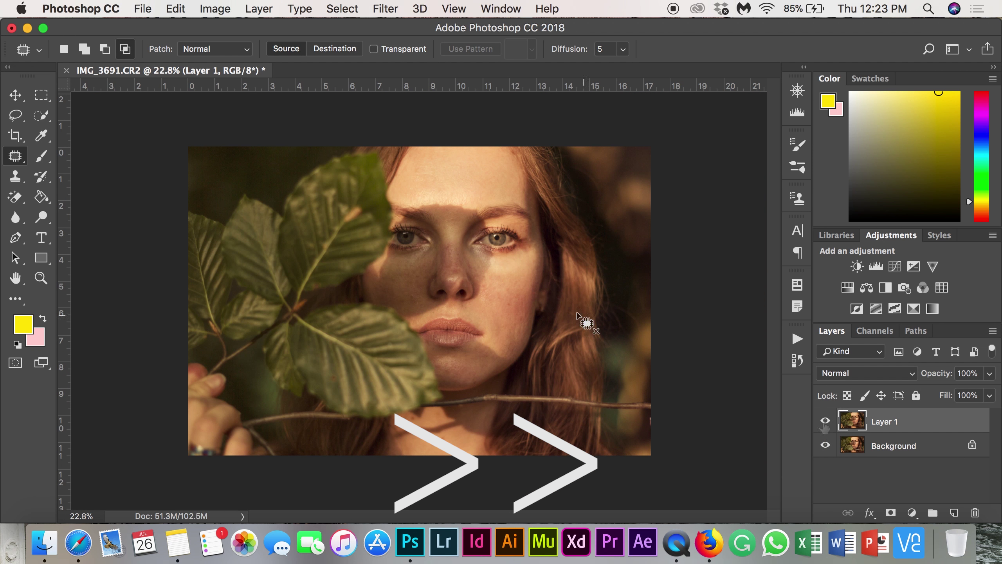
Patch the remaining blemishes on both cheeks and the nose on Layer 1, clearing the selection after each spot.
scroll(410, 276, "up", 3)
scroll(575, 295, "down", 1)
left_click_drag(540, 279, 542, 281)
left_click_drag(542, 279, 560, 301)
left_click(619, 327)
left_click_drag(402, 304, 410, 306)
mouse_move(407, 304)
left_mouse_down()
mouse_move(388, 279)
mouse_move(417, 261)
mouse_move(413, 253)
left_mouse_up()
left_click(376, 260)
left_click_drag(415, 257, 375, 308)
left_click_drag(606, 287, 607, 290)
left_click_drag(608, 294, 628, 310)
left_click(584, 292)
left_click_drag(543, 265, 553, 284)
mouse_move(484, 185)
left_mouse_down()
mouse_move(472, 192)
mouse_move(482, 182)
mouse_move(497, 217)
mouse_move(510, 217)
mouse_move(492, 203)
left_mouse_up()
left_click(490, 181)
left_click(533, 210)
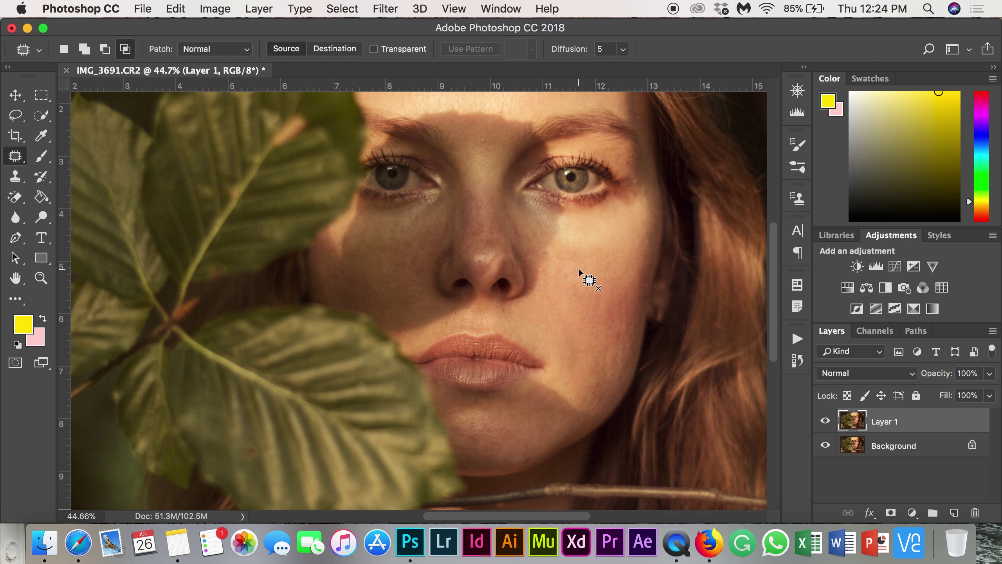
View the whole portrait and toggle Layer 1's visibility to check the finished blemish retouching.
scroll(579, 269, "down", 3)
scroll(579, 270, "down", 1)
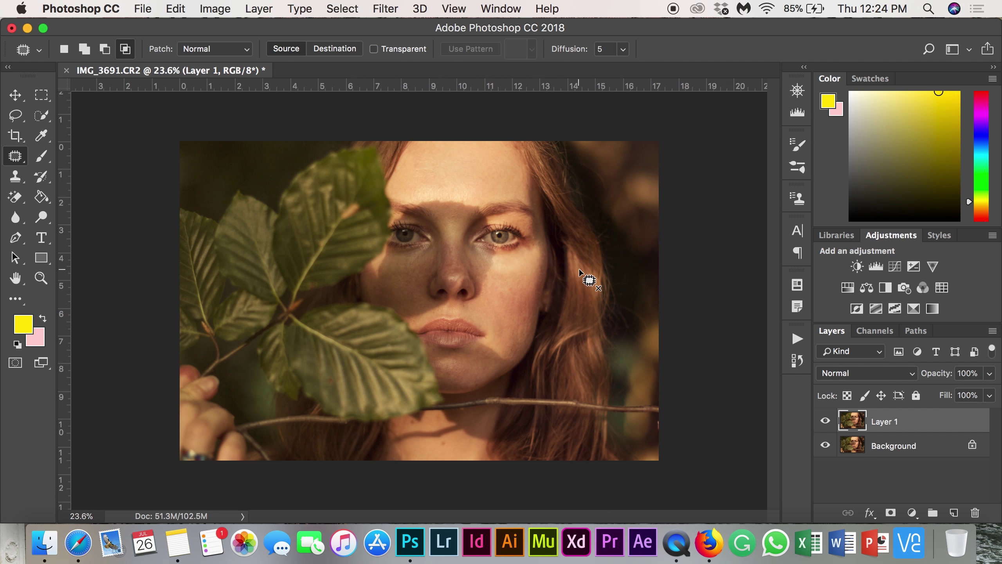
left_click(825, 421)
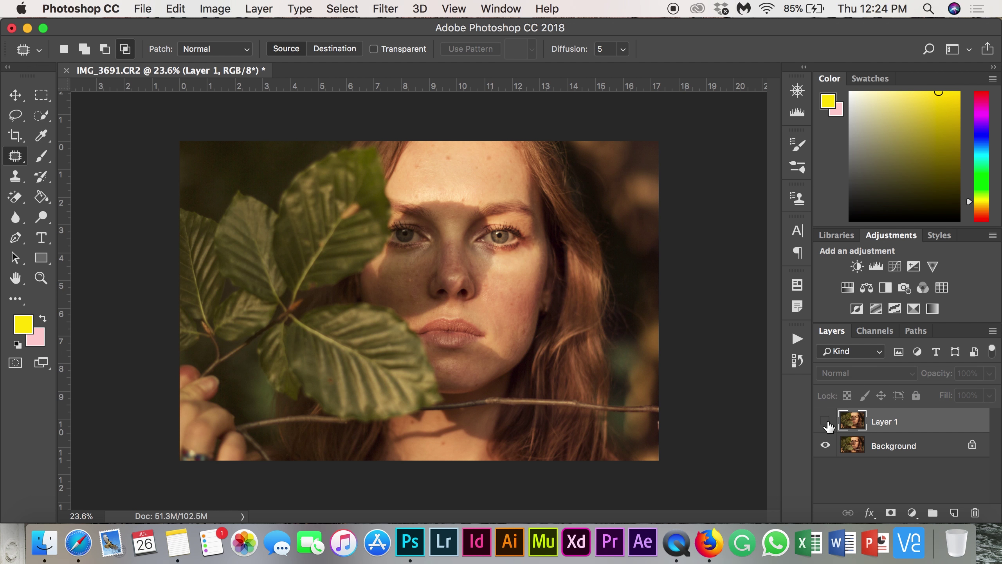
left_click(826, 421)
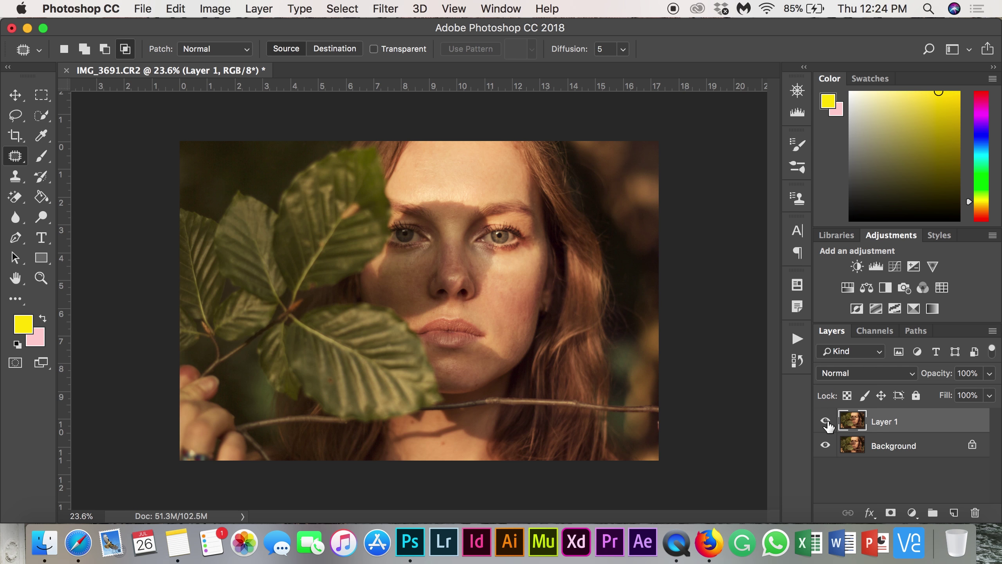
Merge Layer 1 and the Background into a single layer.
left_click(888, 445, "shift")
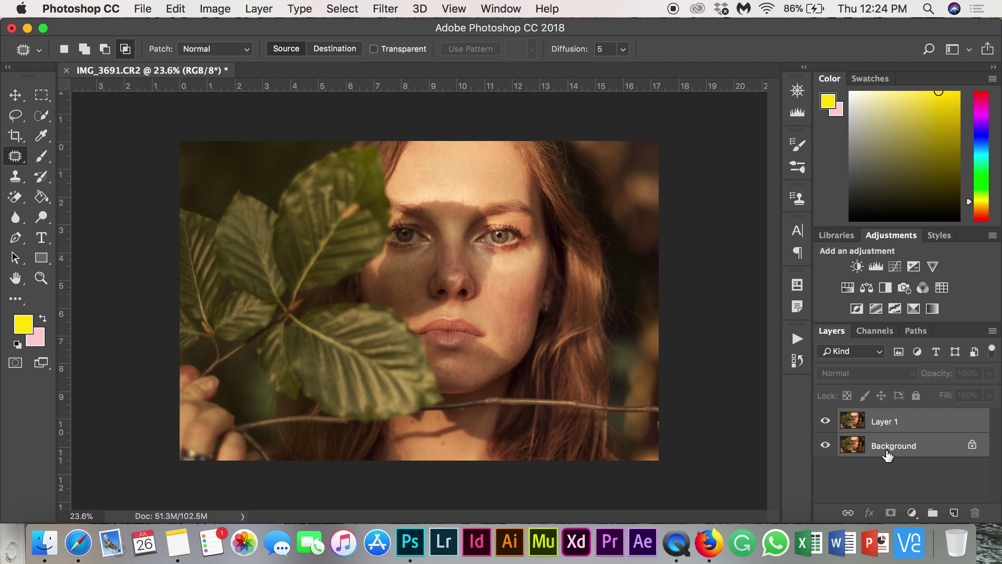
right_click(908, 429)
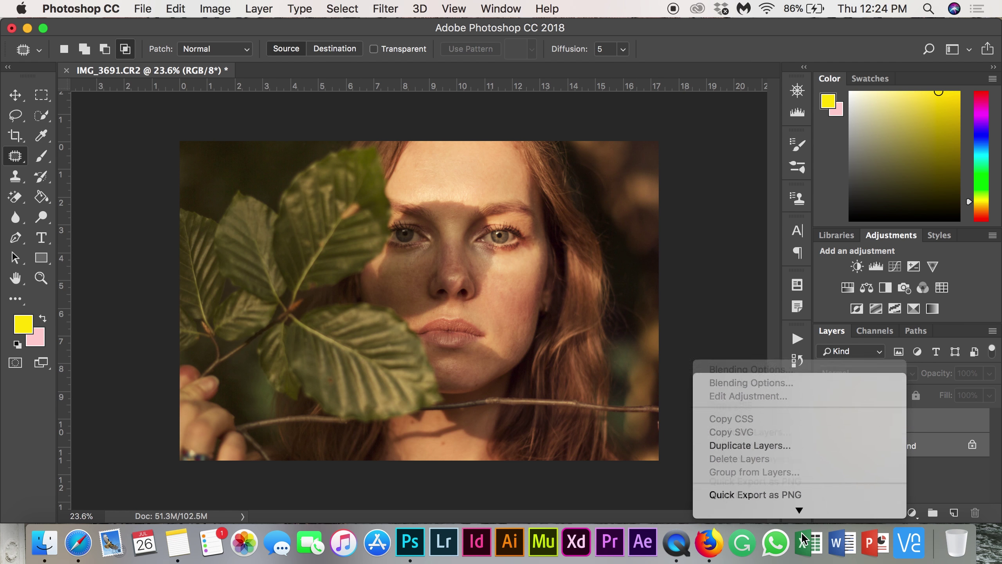
left_click(754, 381)
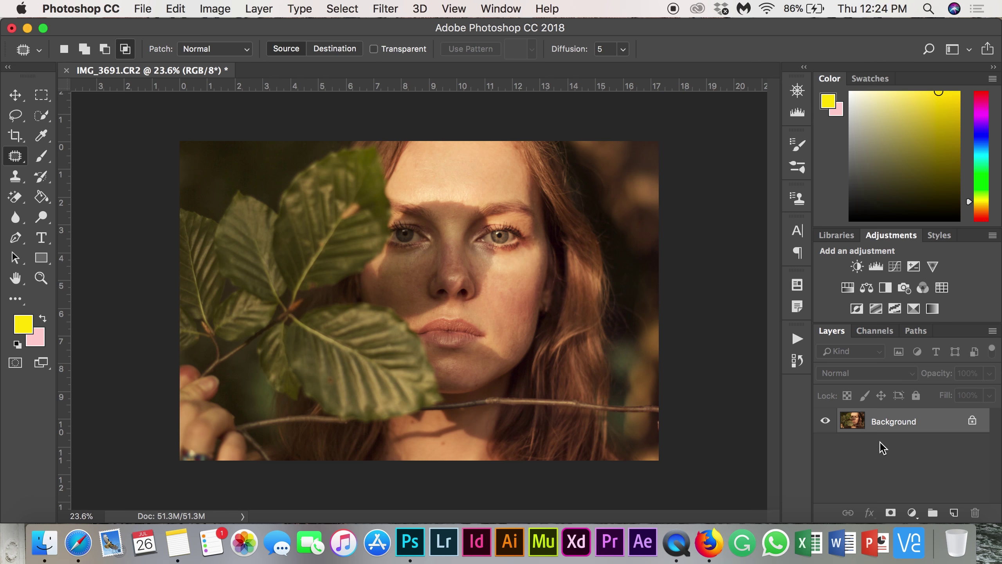
Play the Retouching + D&B action on the merged Background and collapse the actions list.
left_click(798, 339)
scroll(700, 425, "down", 5)
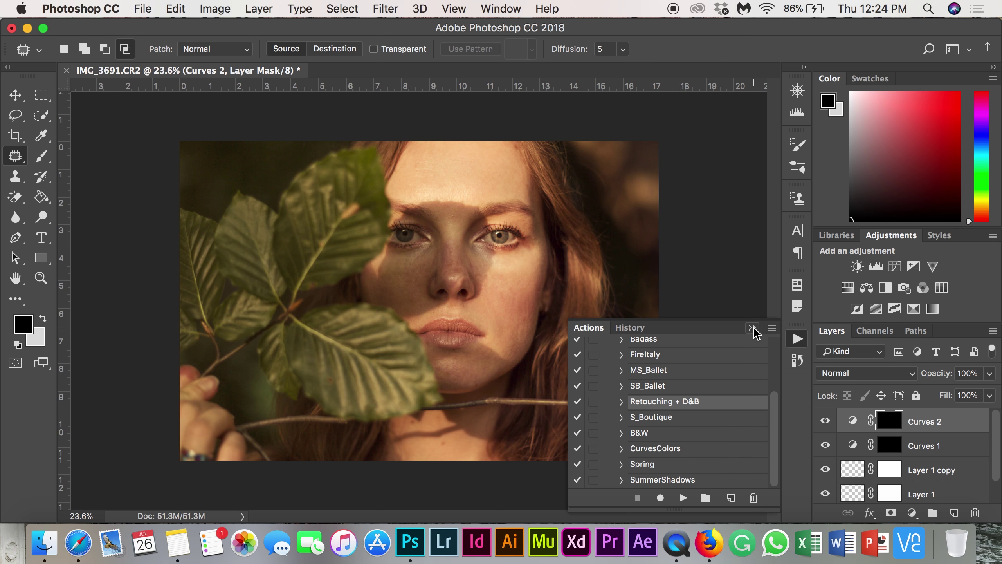
left_click(752, 328)
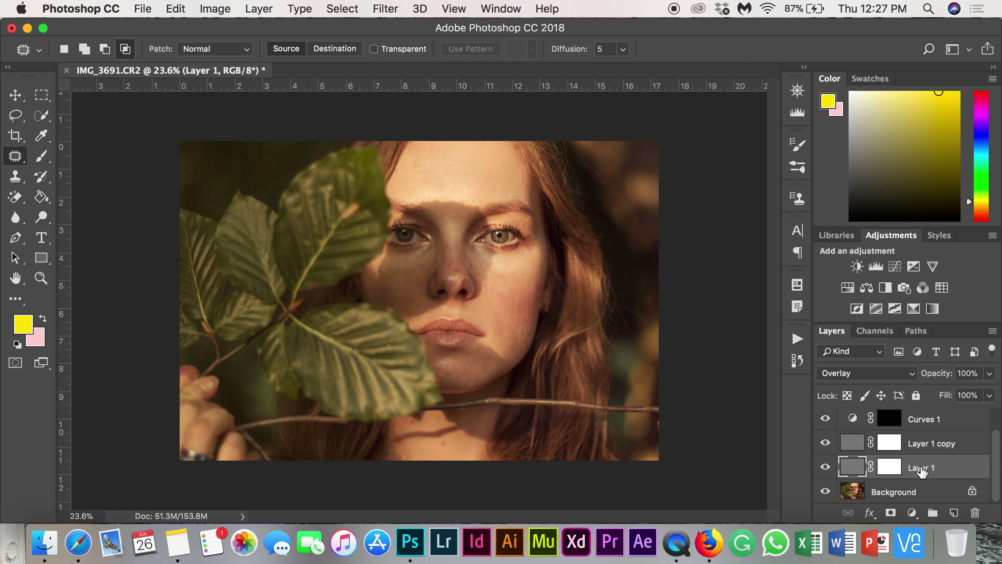
Go through the Layer 1 copy, Curves 1 and Curves 2 layers made by the action, ending on Layer 1.
left_click(931, 445)
scroll(934, 454, "up", 1)
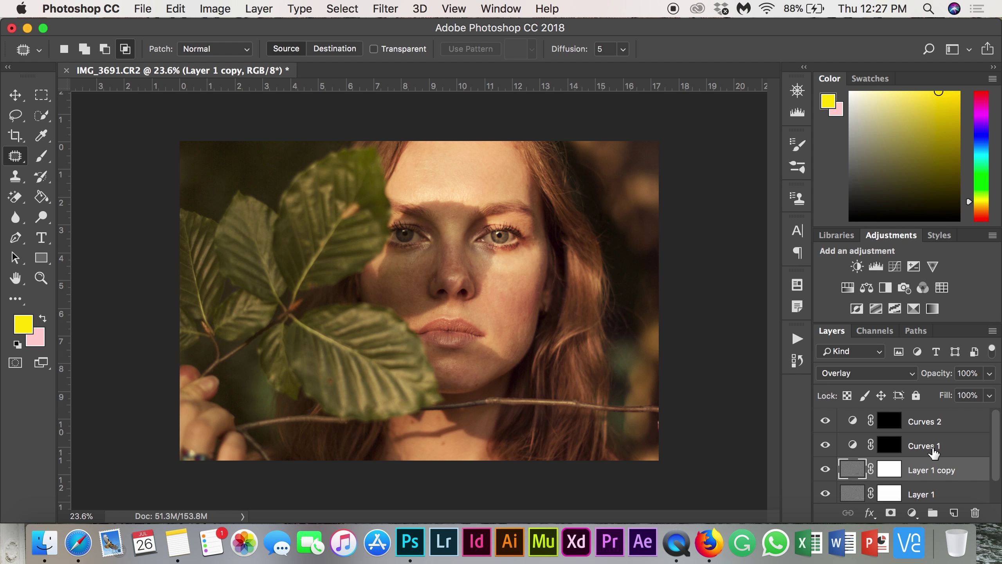
left_click(944, 453)
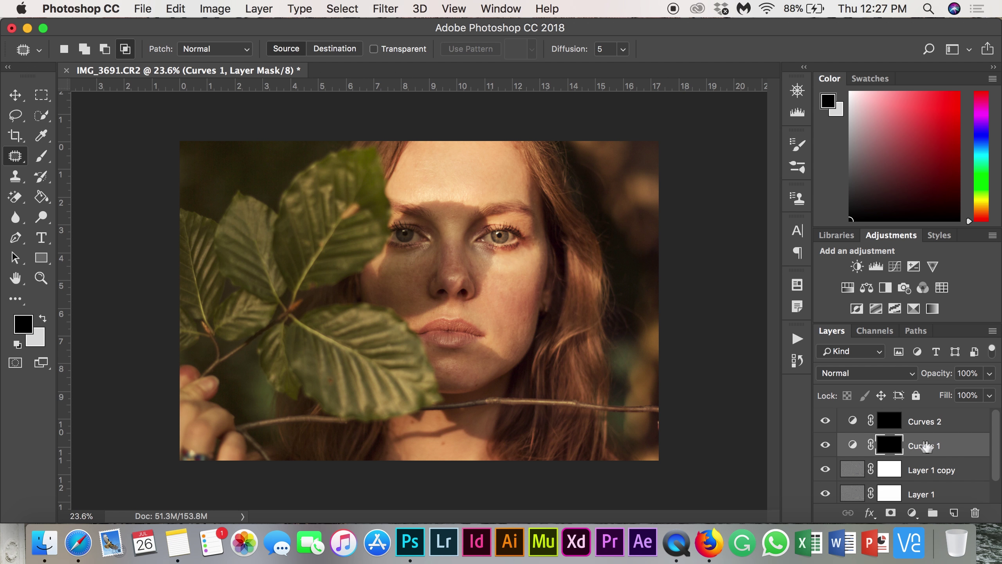
left_click(943, 421)
scroll(947, 462, "down", 1)
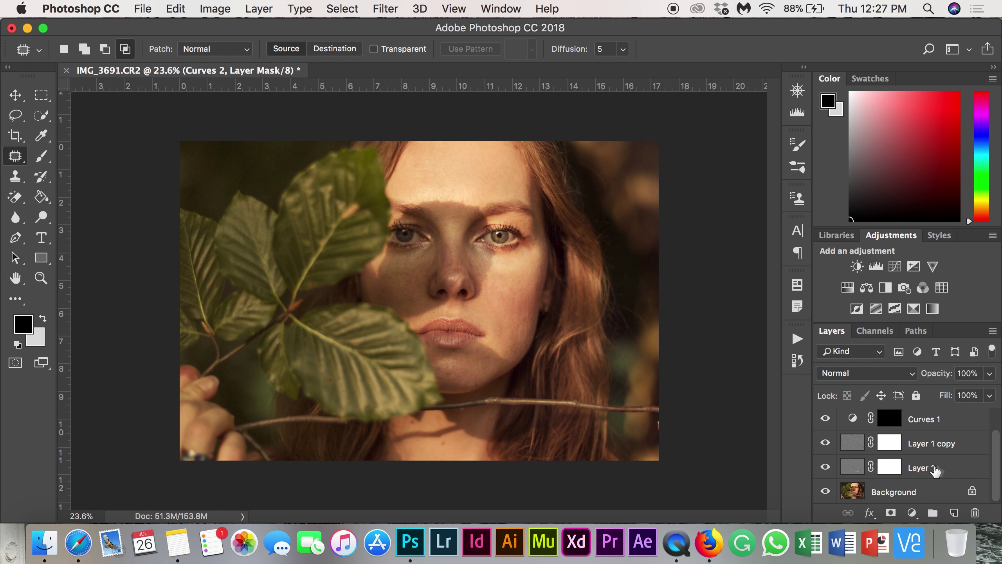
left_click(932, 470)
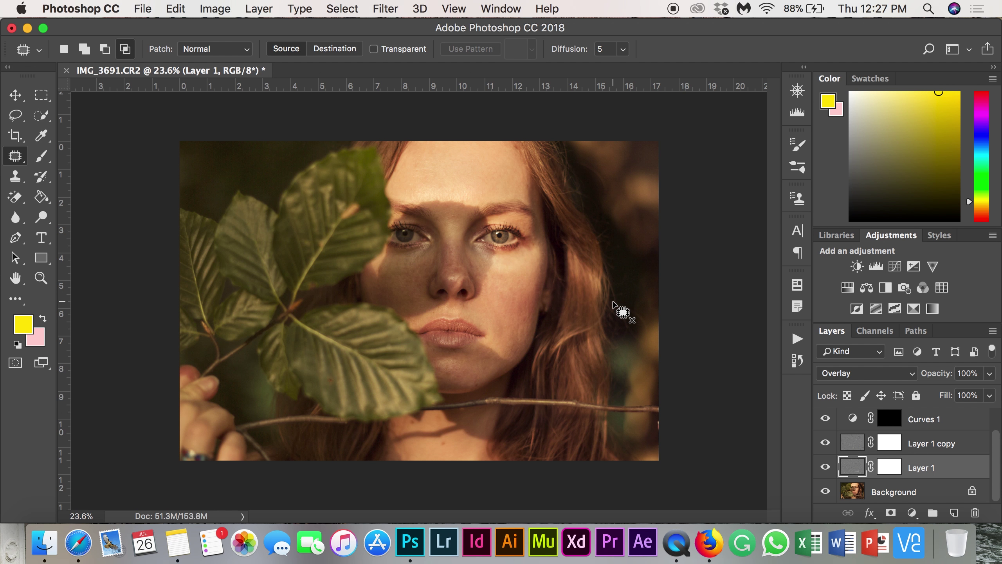
Activate the Brush tool for Layer 1 and set the brush size to 332 px.
scroll(570, 391, "up", 5)
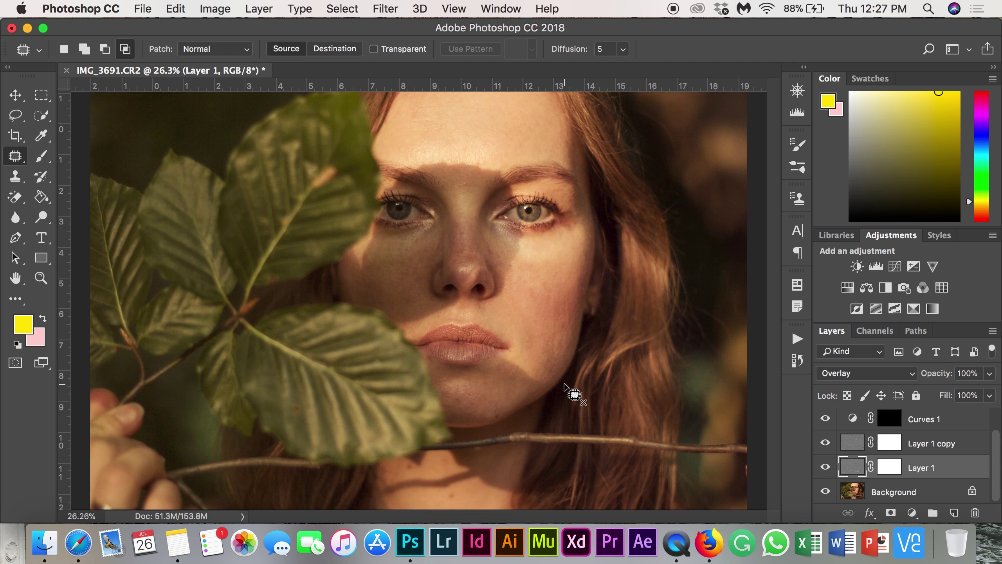
scroll(565, 383, "up", 1)
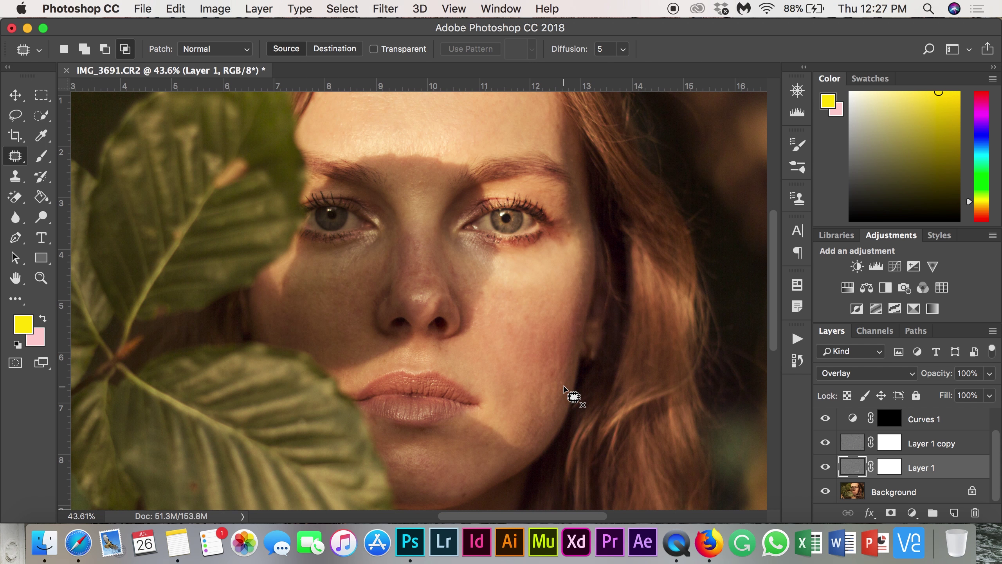
left_click(42, 159)
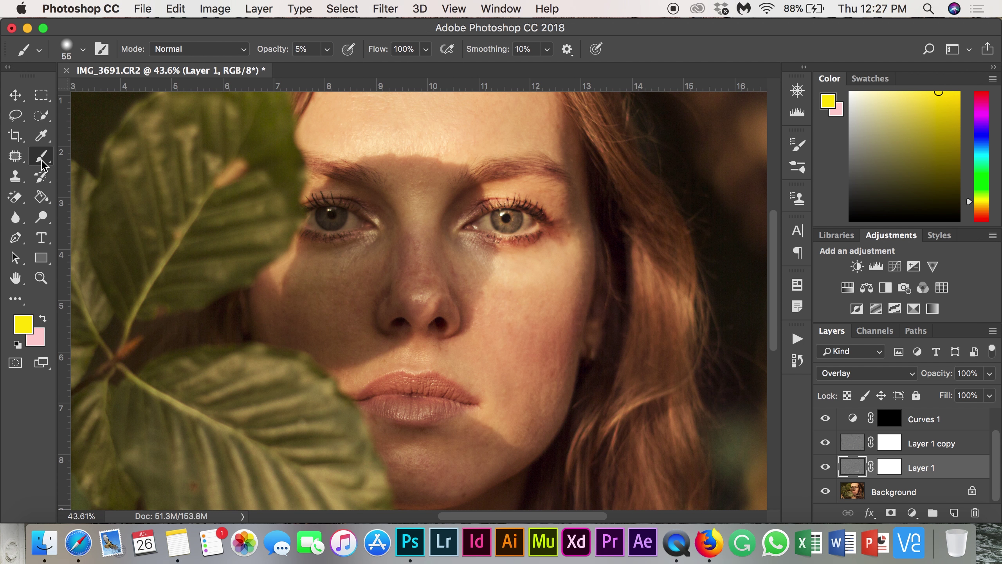
left_click(83, 51)
left_click(157, 97)
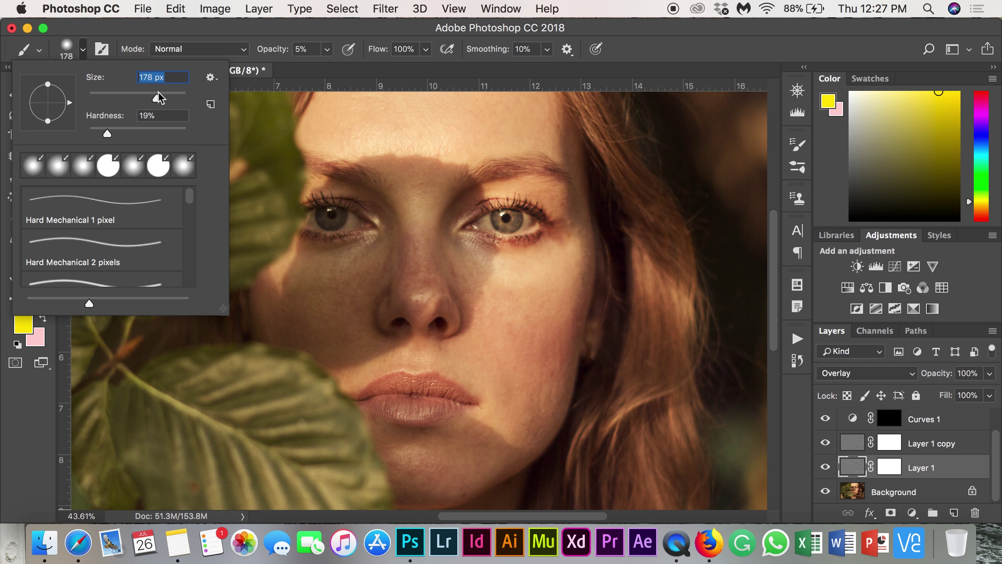
scroll(353, 178, "up", 1)
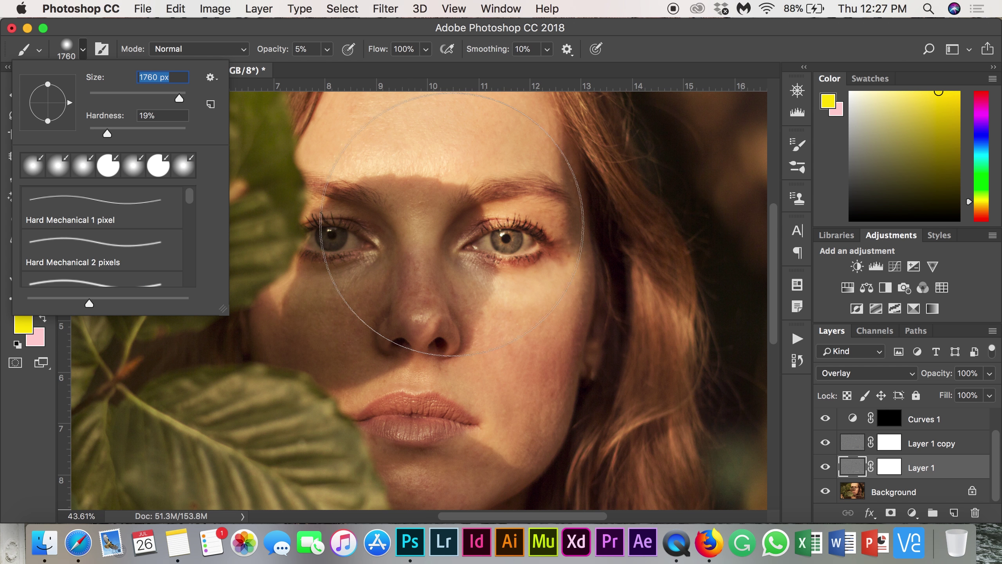
left_click(169, 97)
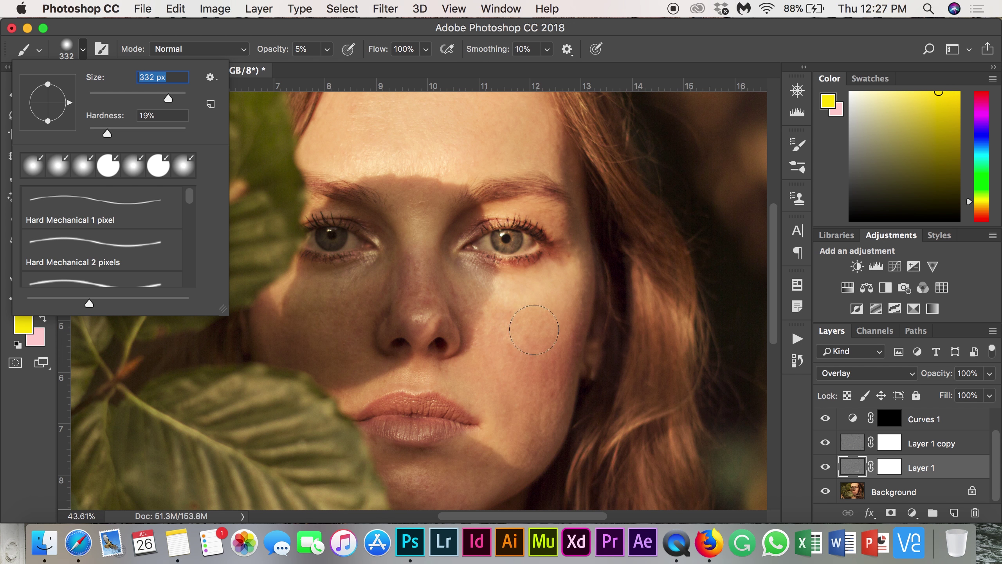
scroll(459, 220, "down", 3)
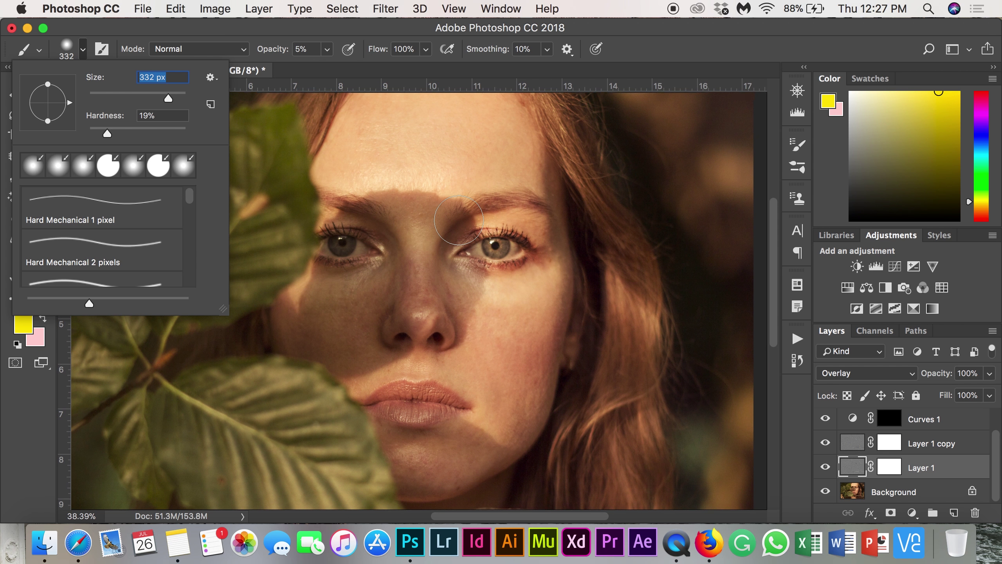
scroll(418, 257, "down", 2)
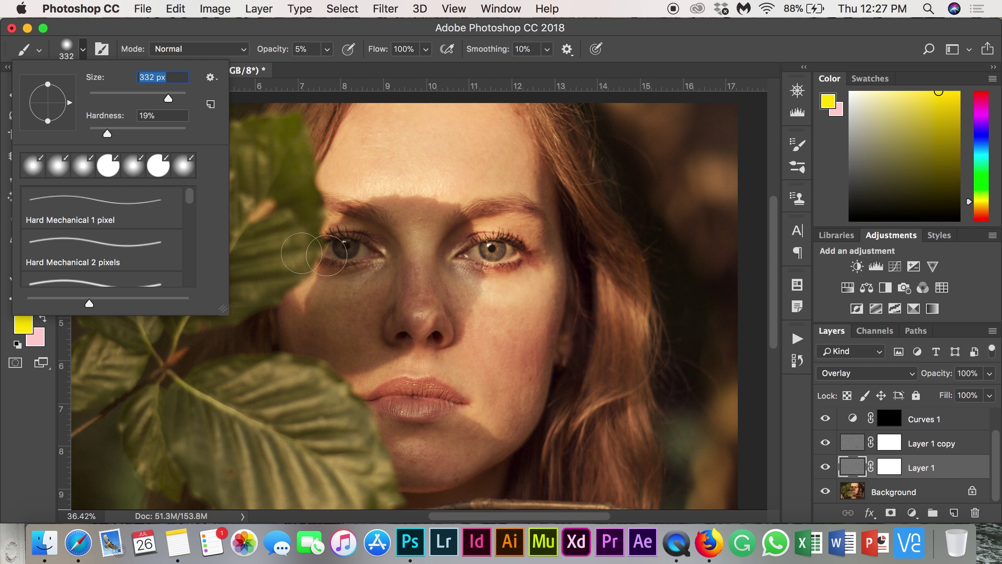
scroll(472, 213, "up", 2)
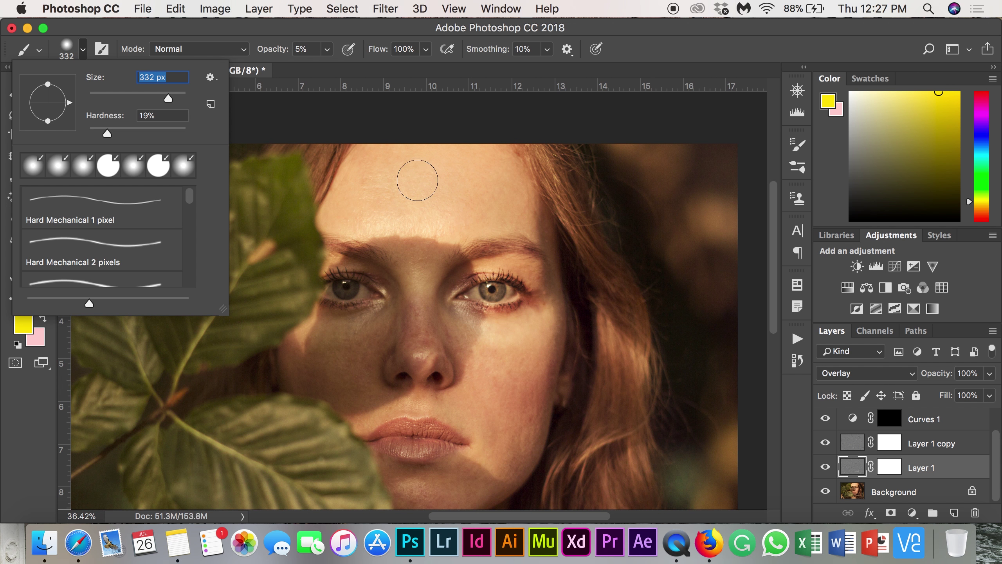
Set the brush opacity to 50% and its hardness to 15%.
left_click(307, 50)
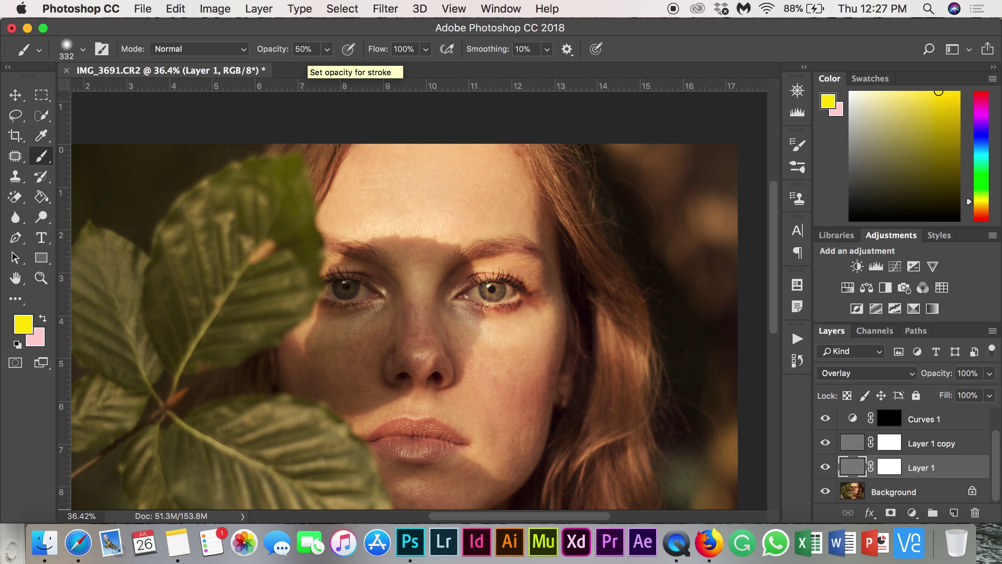
left_click(68, 47)
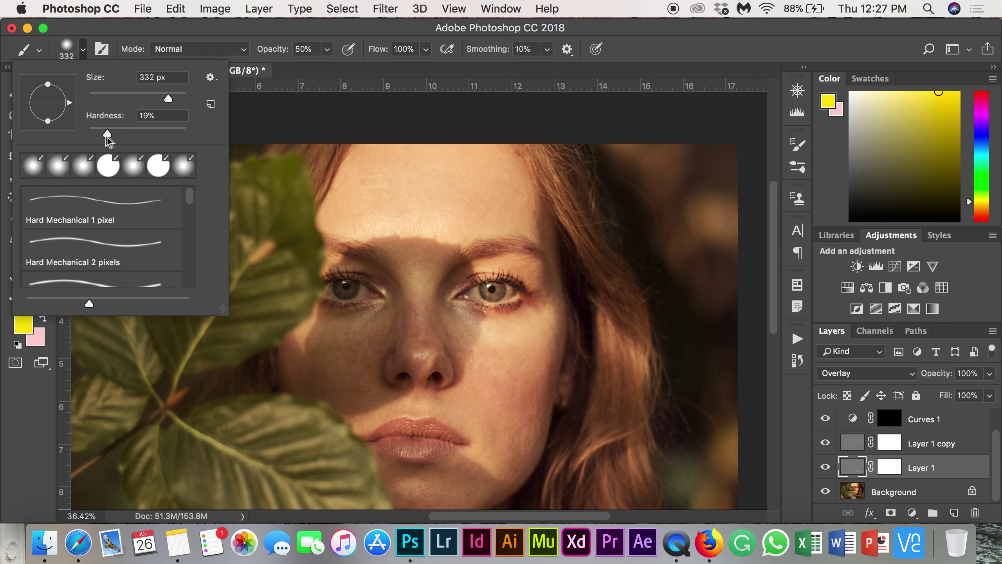
key("Return")
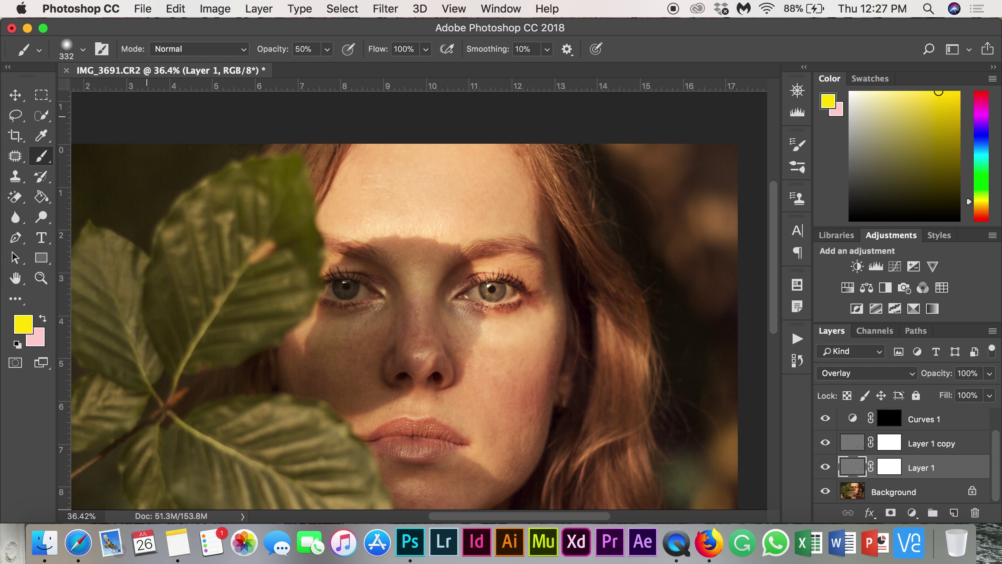
left_click(67, 48)
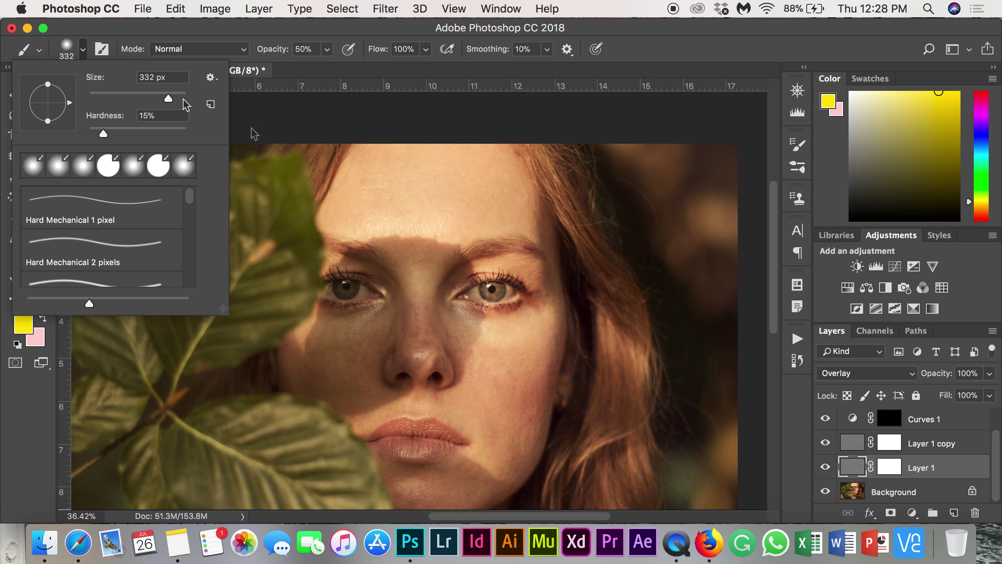
left_click(241, 75)
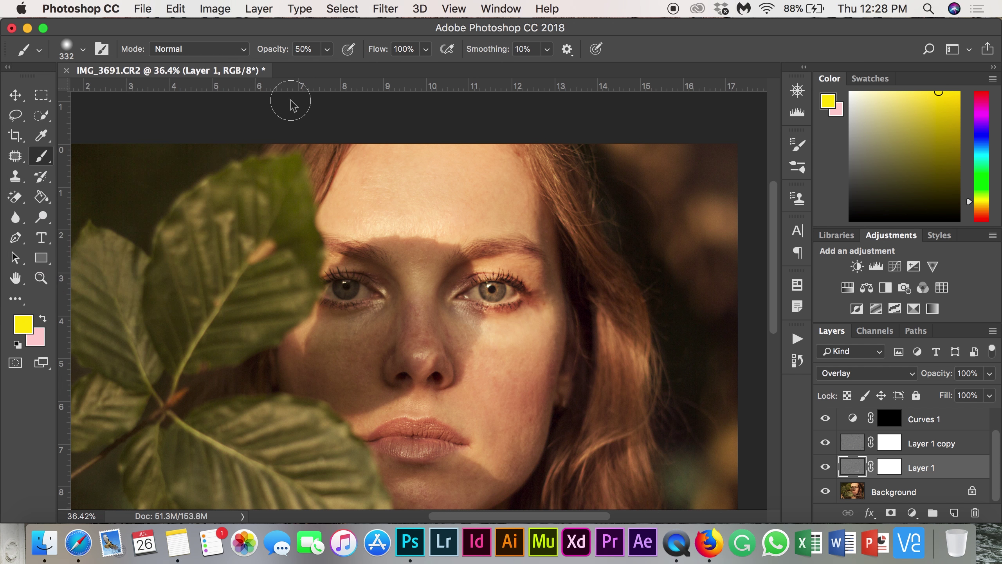
Try a yellow brush stroke on the forehead on Layer 1 and undo it.
mouse_move(391, 168)
left_mouse_down()
mouse_move(430, 180)
mouse_move(403, 192)
left_mouse_up()
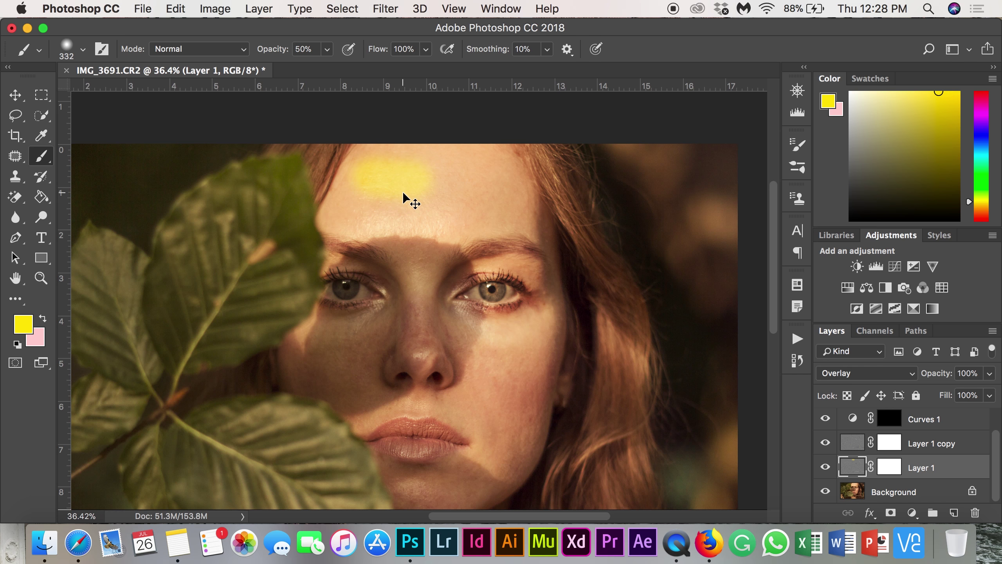
key("super+z")
Activate the Layer 1 mask, try a black brush stroke across the forehead and undo it.
left_click(903, 483)
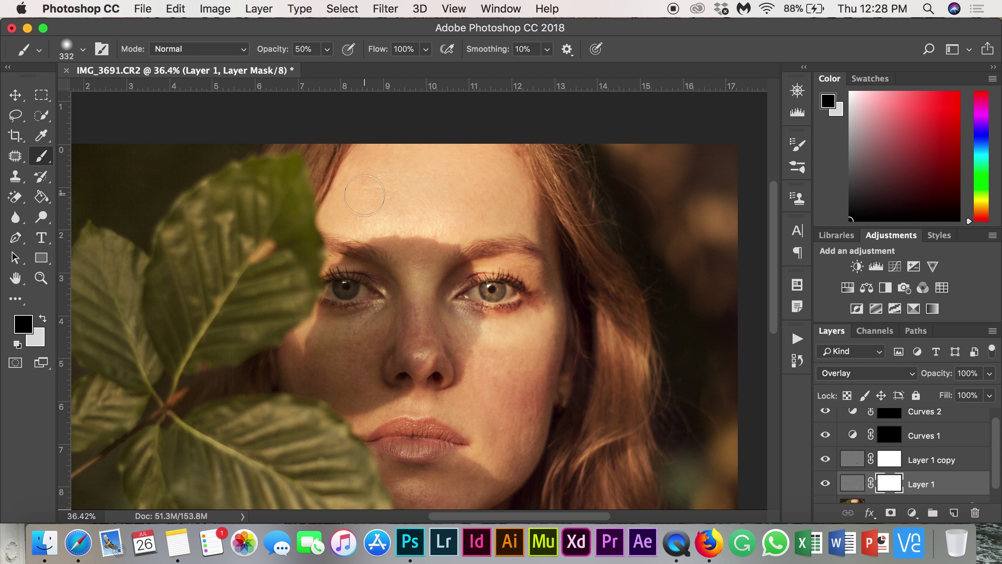
left_click_drag(463, 175, 526, 198)
scroll(552, 312, "down", 2)
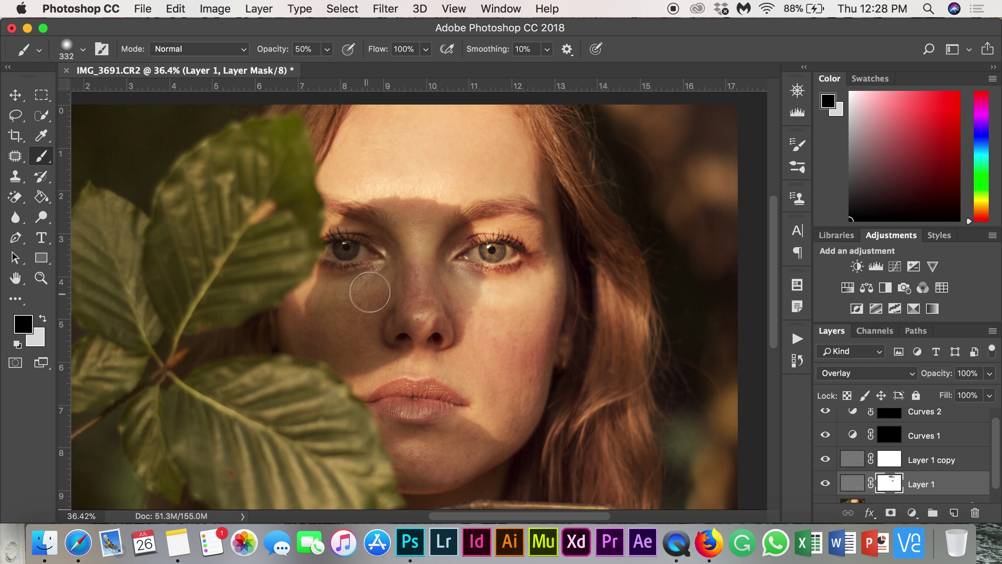
key("super+z")
Set the brush opacity to 30% and paint black on the Layer 1 mask over the sunlit cheek, chin and jawline.
left_click(303, 48)
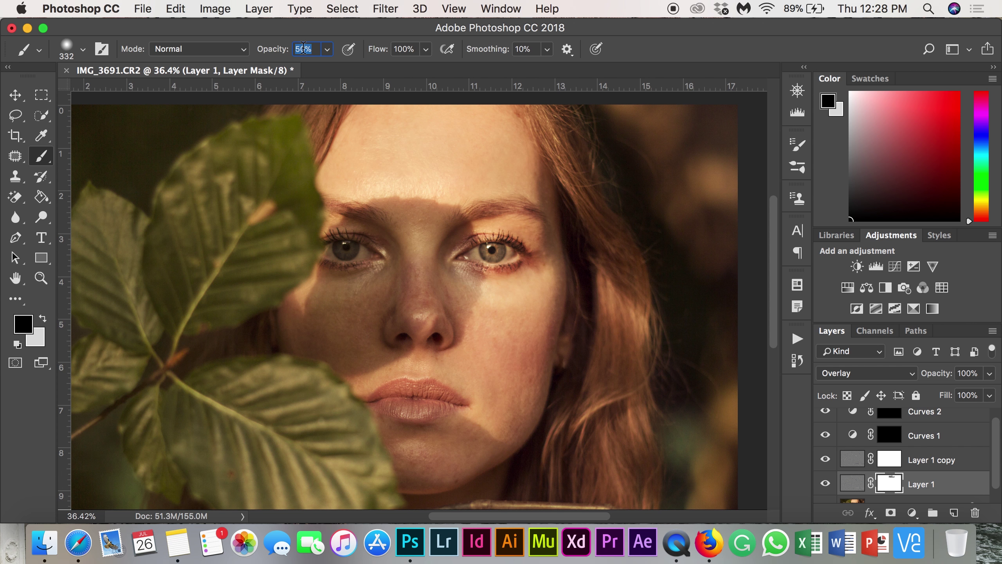
key("Return")
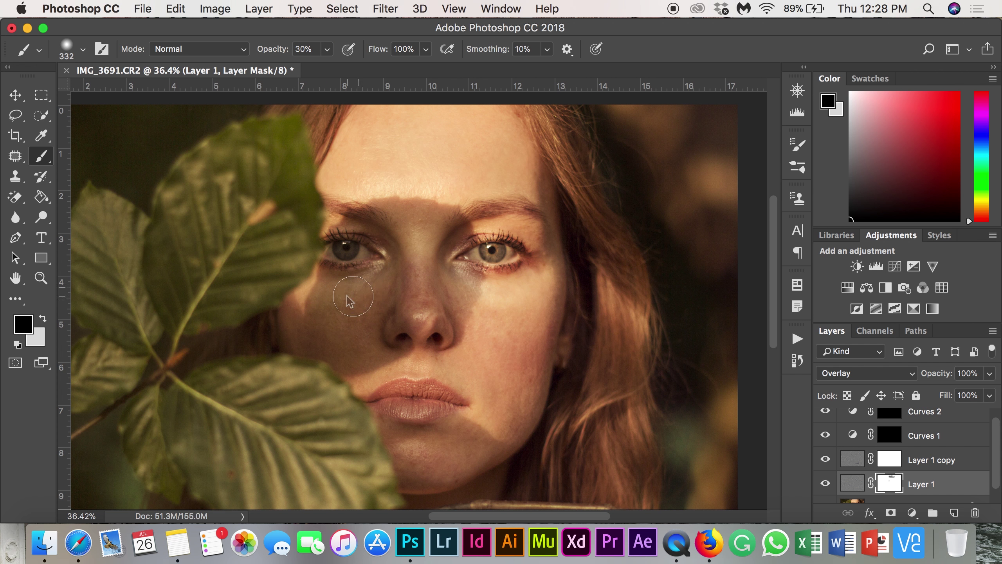
left_click_drag(463, 285, 501, 299)
mouse_move(501, 421)
left_mouse_down()
mouse_move(411, 456)
mouse_move(496, 449)
left_mouse_up()
left_click_drag(546, 383, 513, 400)
scroll(513, 400, "down", 2)
scroll(513, 400, "up", 1)
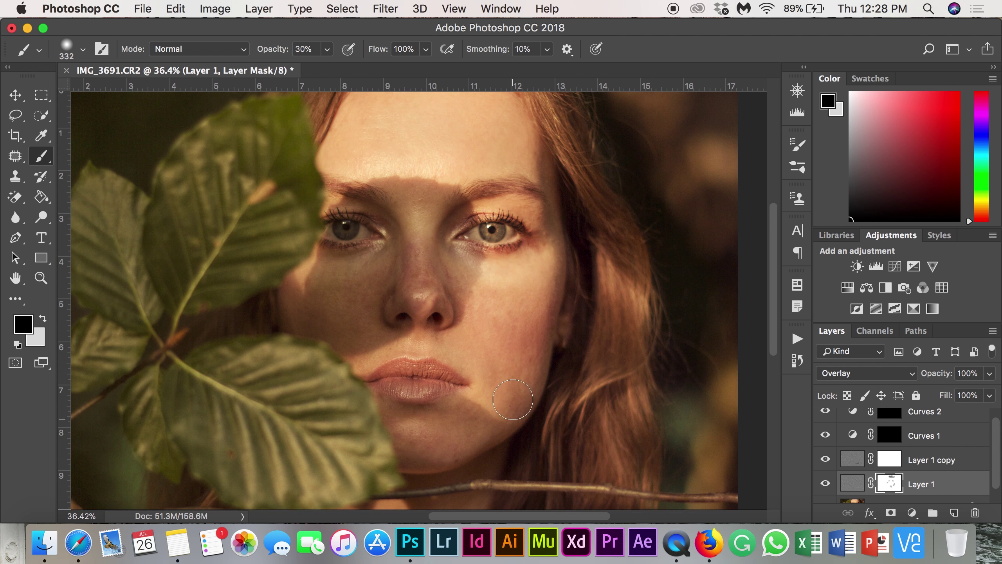
scroll(512, 400, "down", 12)
scroll(512, 400, "up", 10)
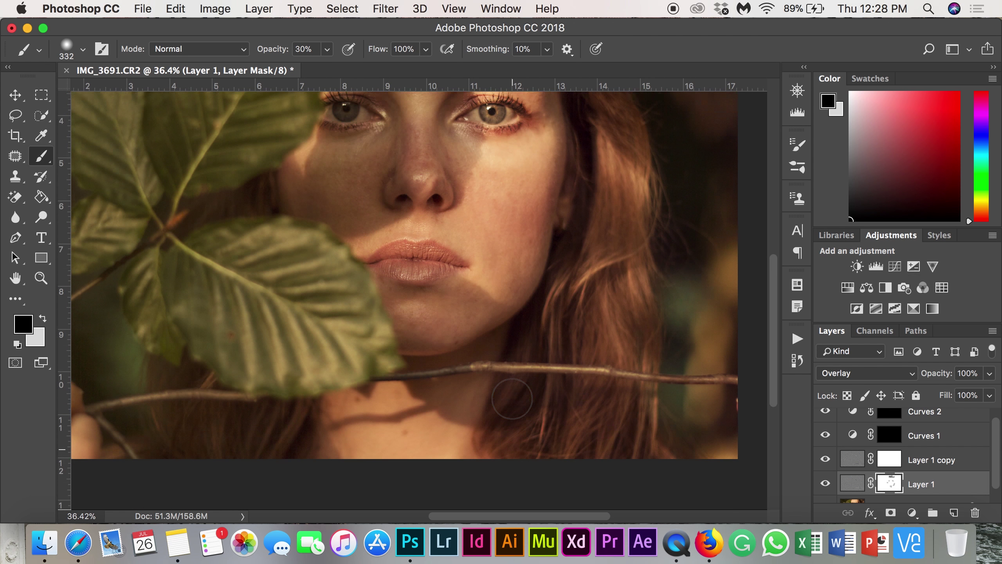
scroll(512, 400, "up", 2)
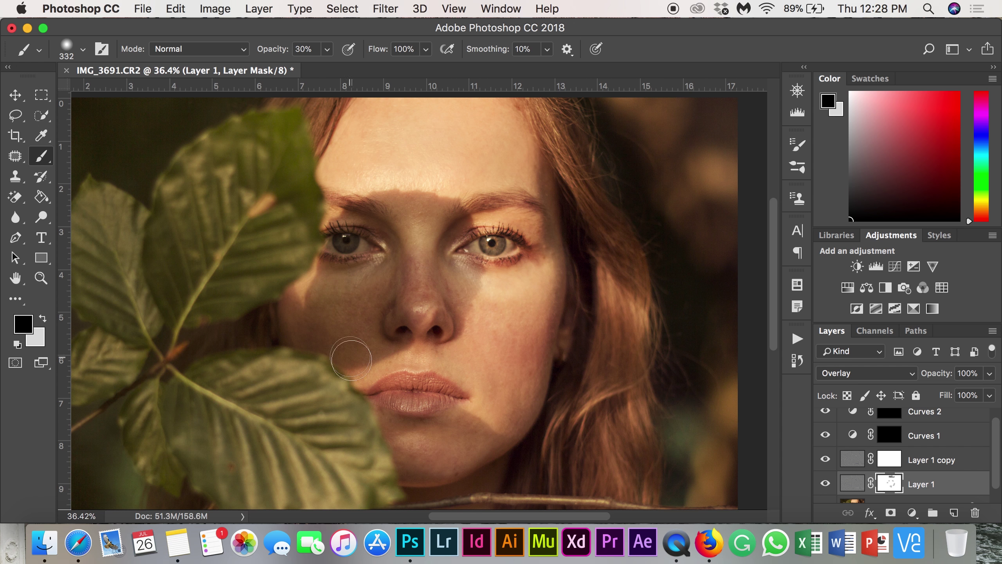
Activate the Layer 1 copy mask and set the brush opacity to 50%.
left_click(881, 464)
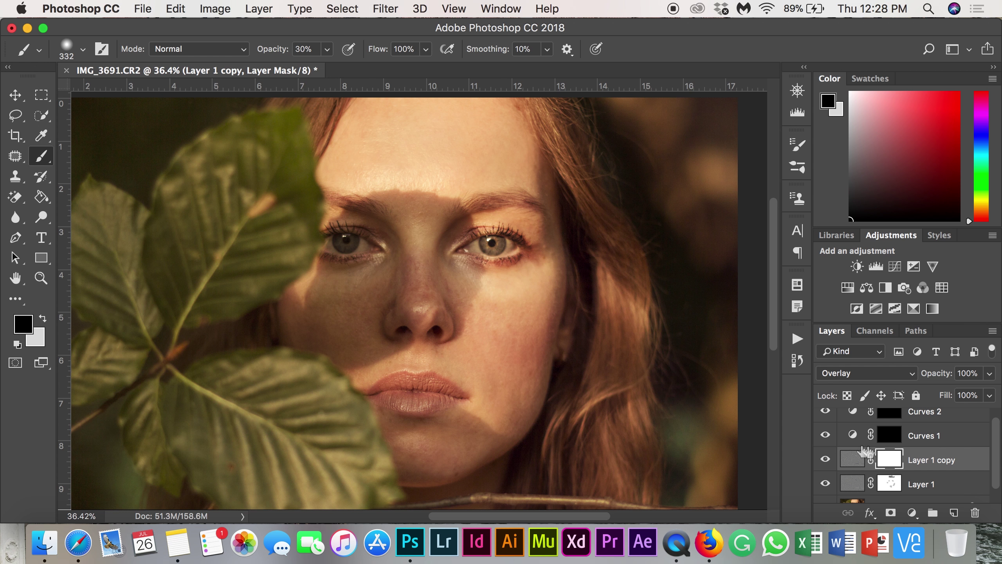
mouse_move(473, 290)
left_mouse_down()
mouse_move(505, 290)
mouse_move(516, 276)
left_mouse_up()
key("Return")
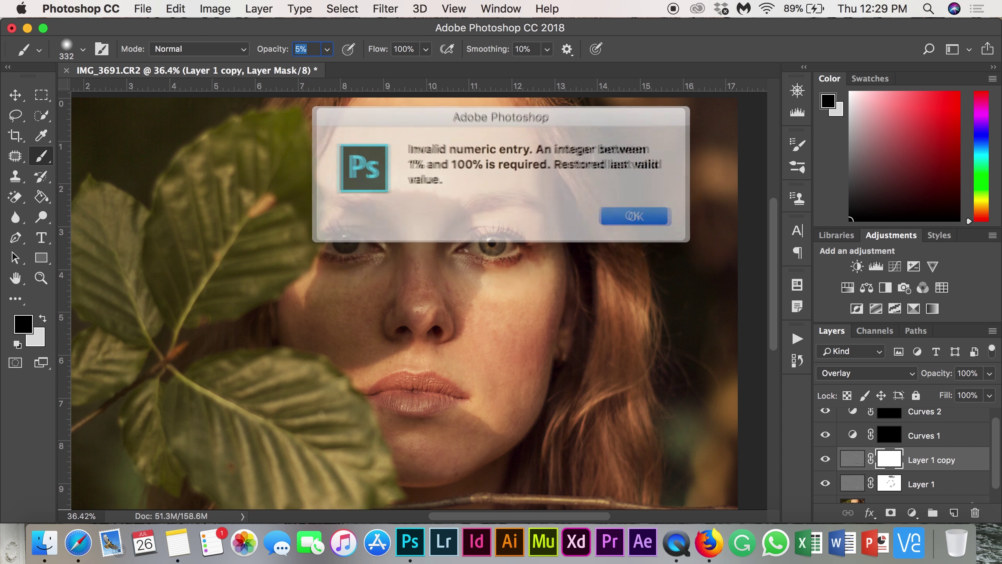
left_click(621, 214)
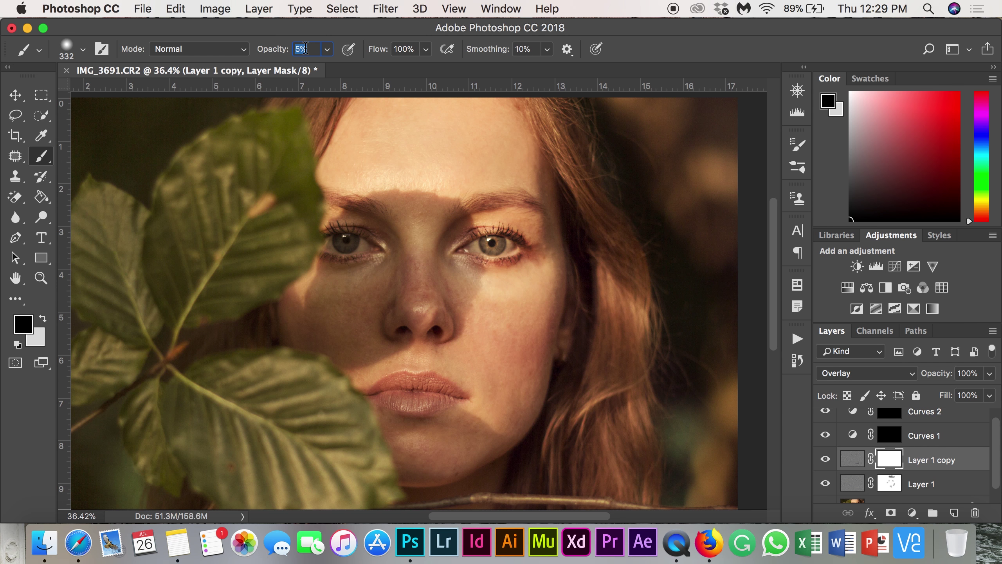
Paint black on the Layer 1 copy mask over both eyes, the eyebrow beside the leaf and the lips.
mouse_move(492, 262)
left_mouse_down()
mouse_move(481, 246)
mouse_move(541, 237)
left_mouse_up()
left_click_drag(358, 244, 339, 243)
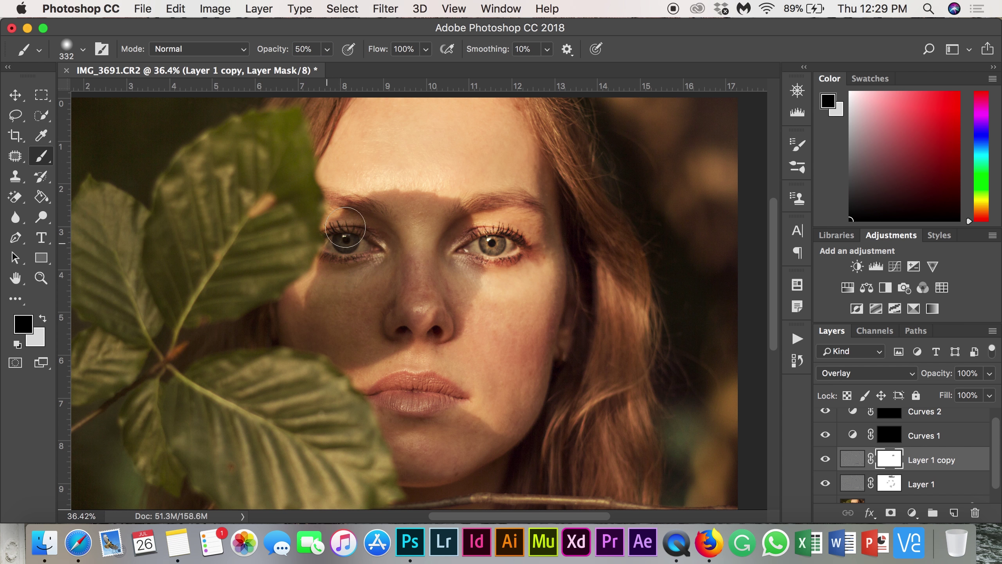
left_click_drag(377, 213, 322, 201)
mouse_move(396, 389)
left_mouse_down()
mouse_move(422, 385)
mouse_move(412, 400)
mouse_move(386, 398)
left_mouse_up()
scroll(493, 289, "up", 1)
scroll(494, 289, "down", 2)
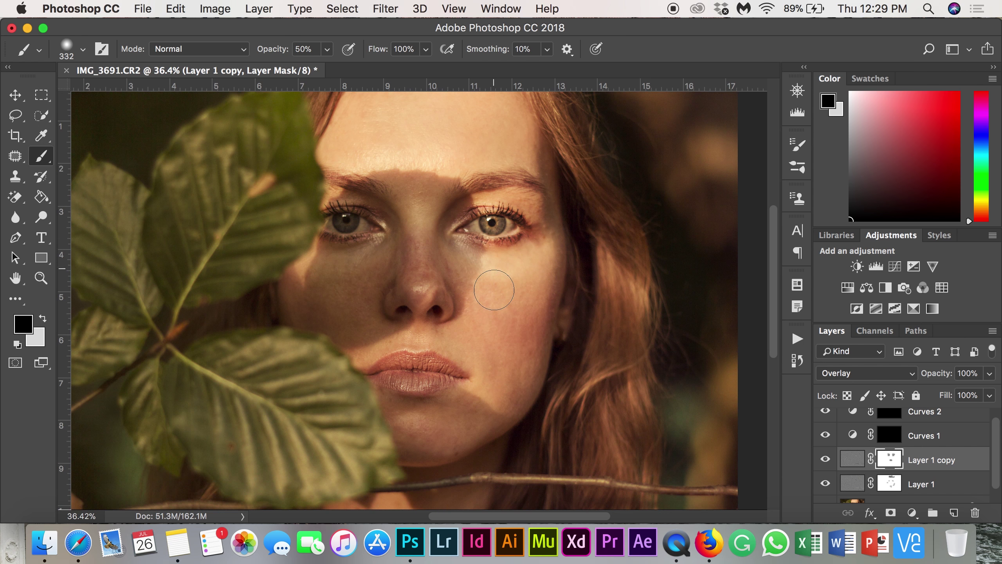
Undo a trial dab on the shaded cheek and lower the brush opacity to 20%, then to 10%.
left_click(357, 291)
key("super+z")
type("2")
scroll(649, 308, "down", 2)
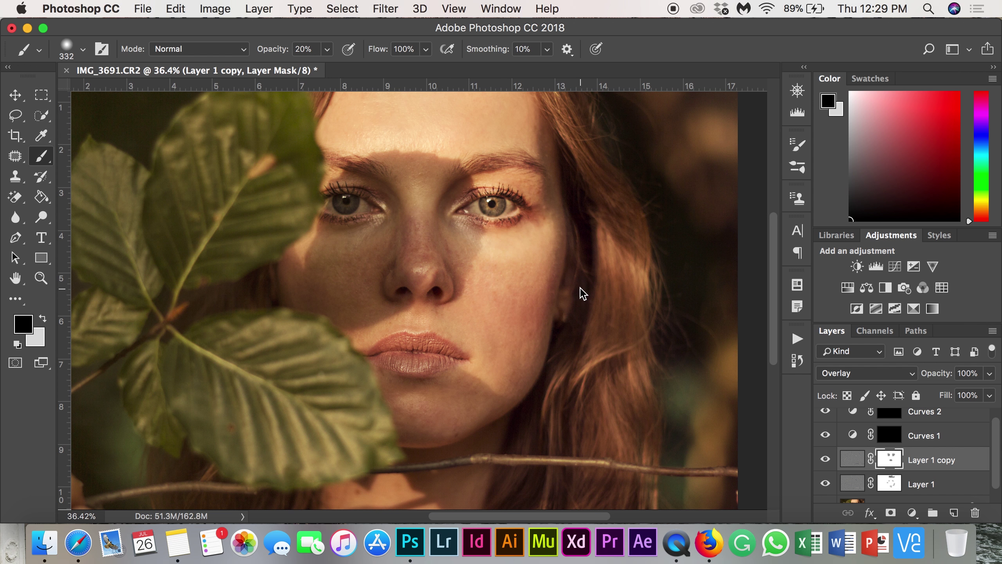
left_click(305, 51)
type("10")
scroll(553, 359, "up", 5)
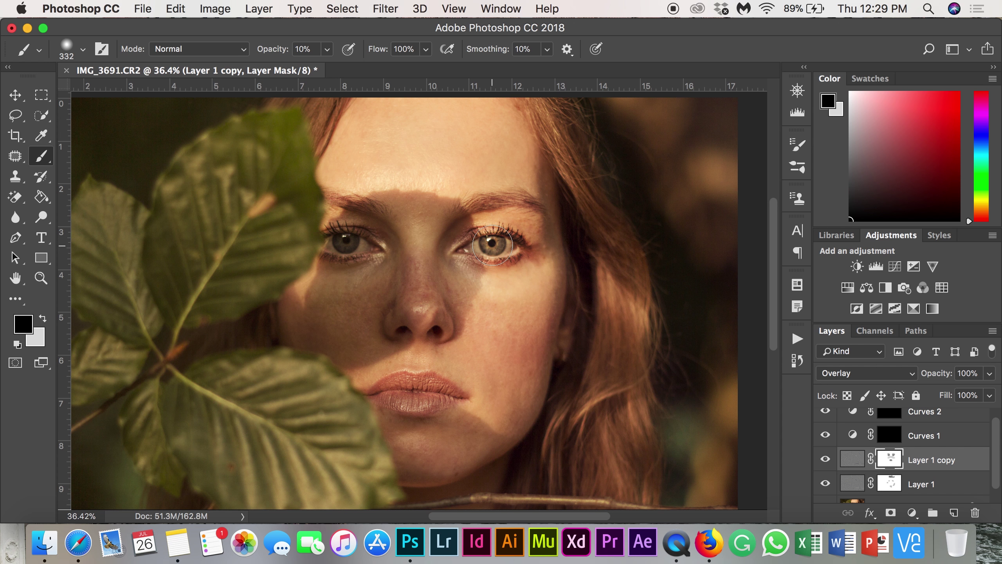
Switch to the Curves 1 mask and back to the Layer 1 copy mask, and set the brush opacity to 50%.
left_click(893, 441)
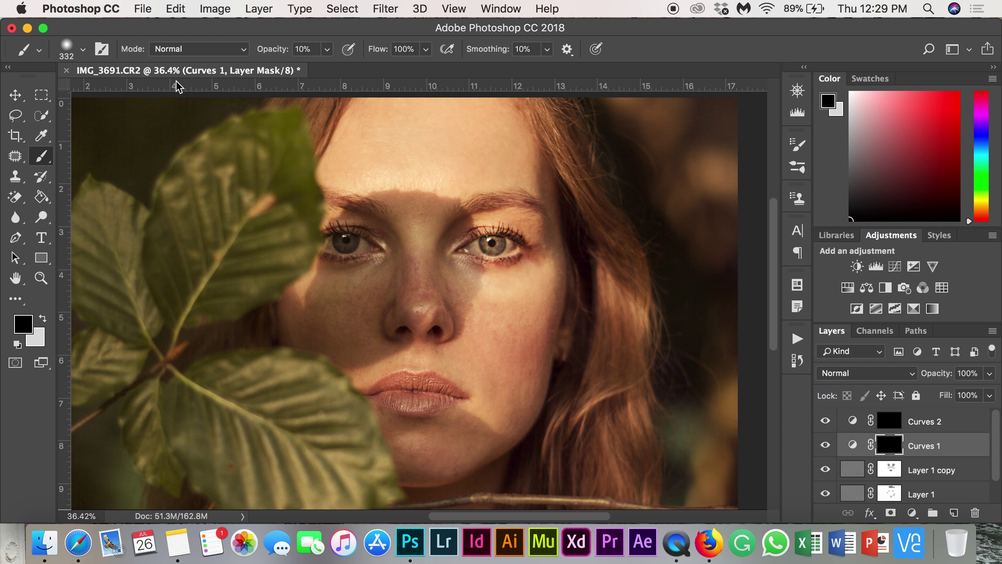
left_click(890, 469)
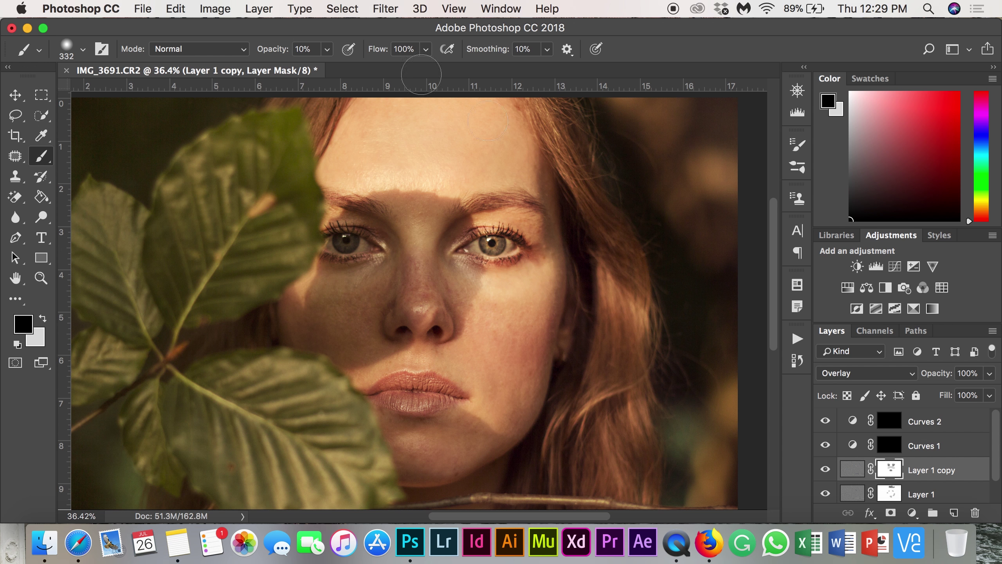
key("Return")
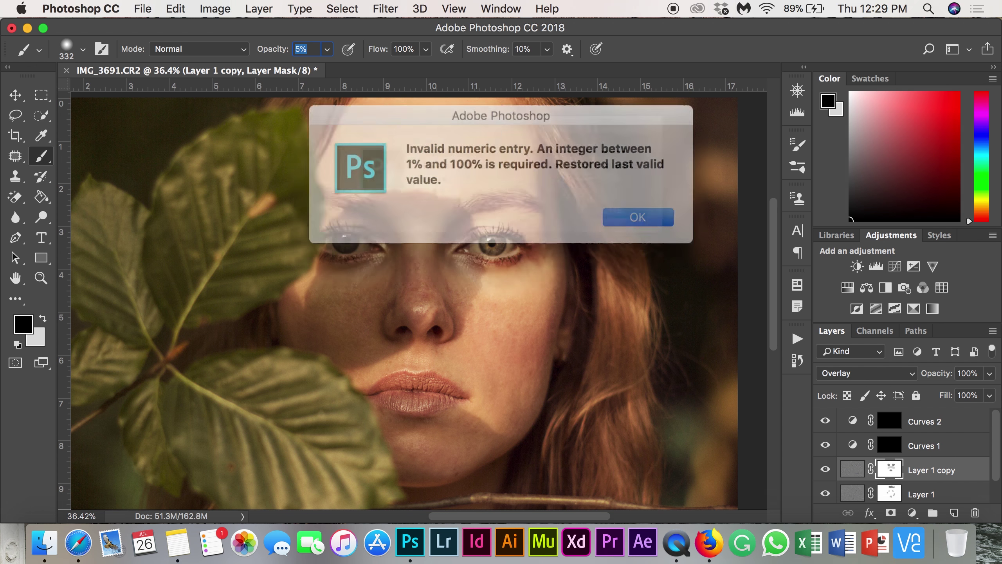
left_click(635, 209)
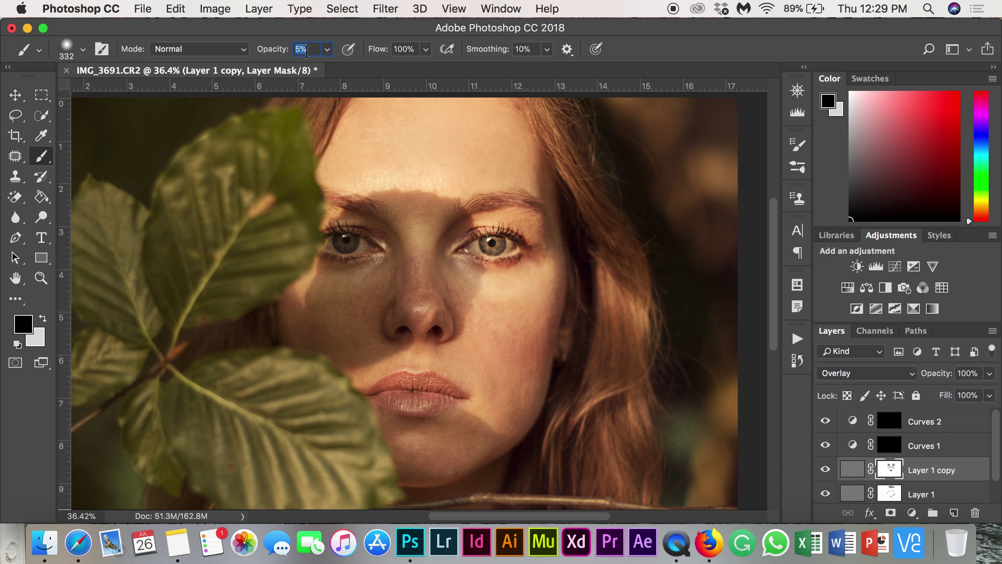
scroll(960, 478, "down", 1)
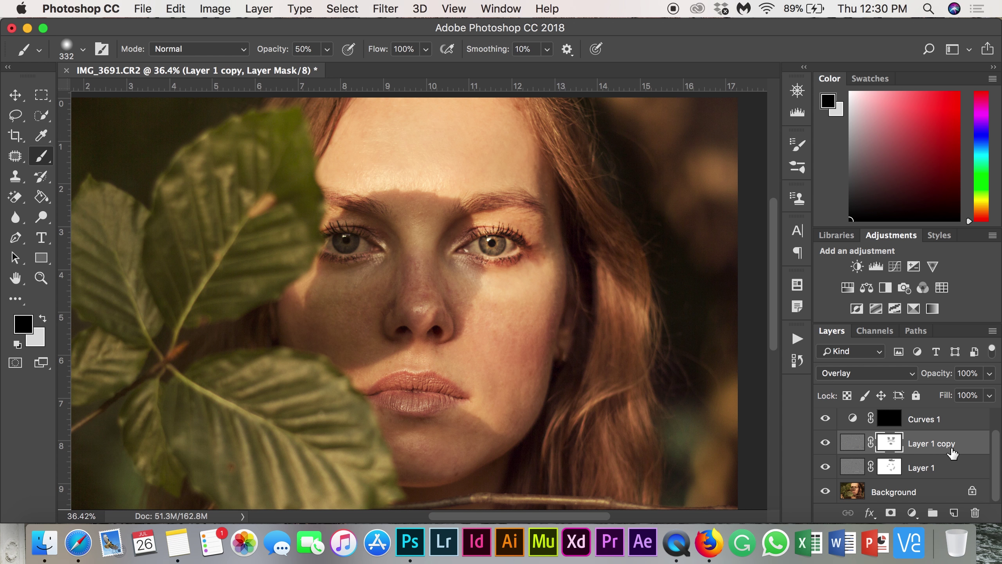
scroll(952, 453, "up", 1)
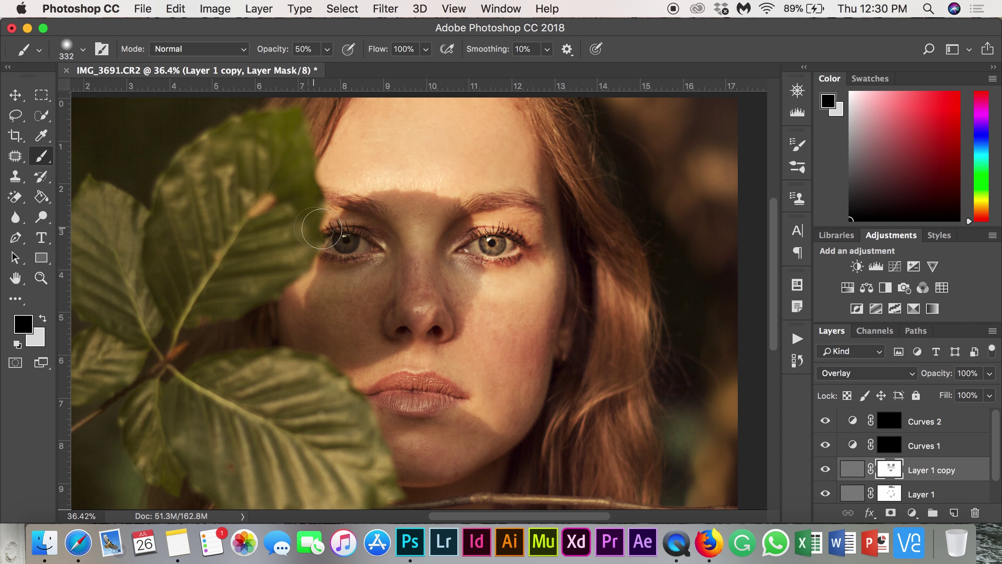
Activate the Curves 1 mask and set the brush opacity to 10%.
left_click(894, 450)
left_click(311, 48)
type("1")
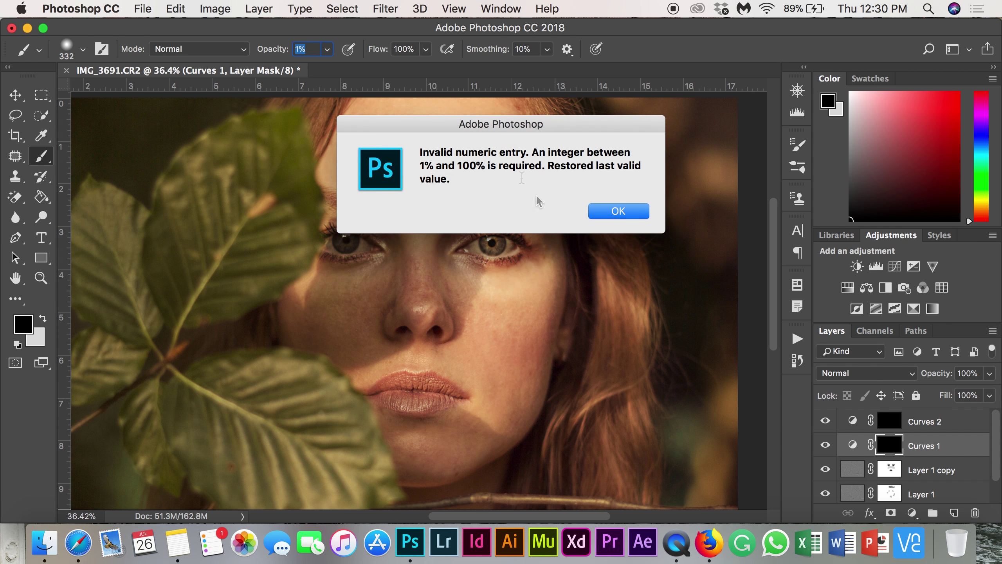
left_click(621, 213)
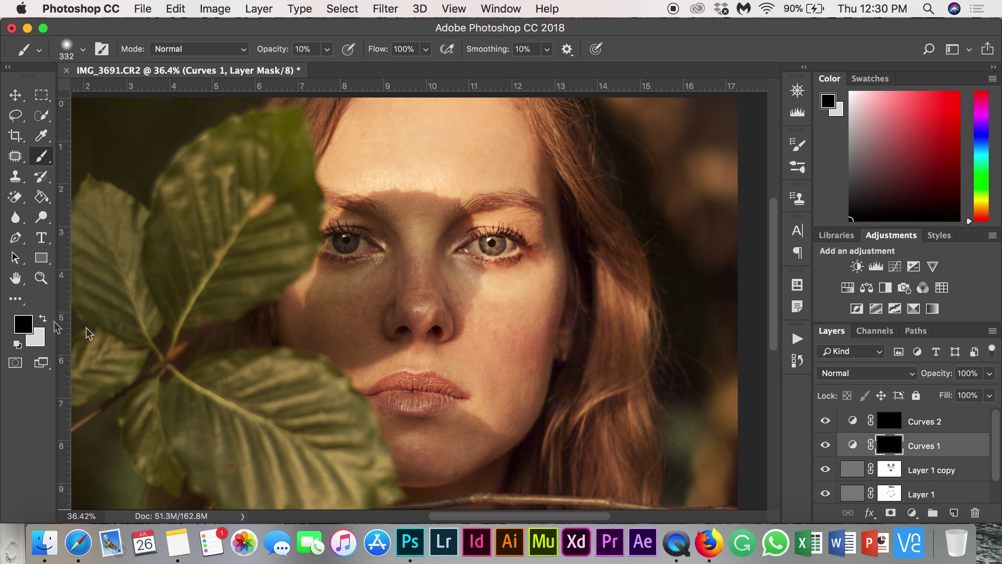
Swap the foreground and background colors and set the foreground color to pure white, ffffff.
left_click(43, 318)
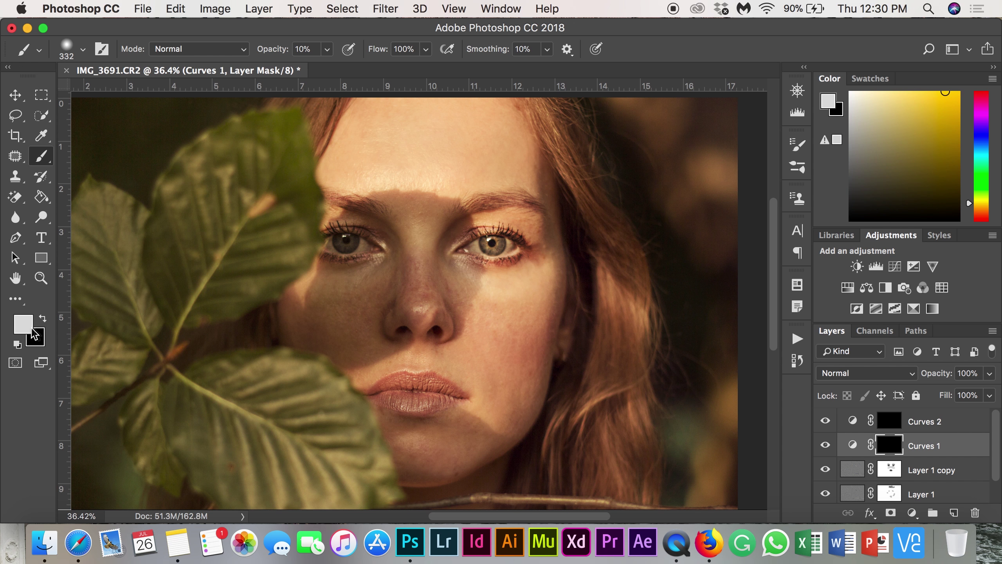
left_click(22, 324)
left_click(453, 61)
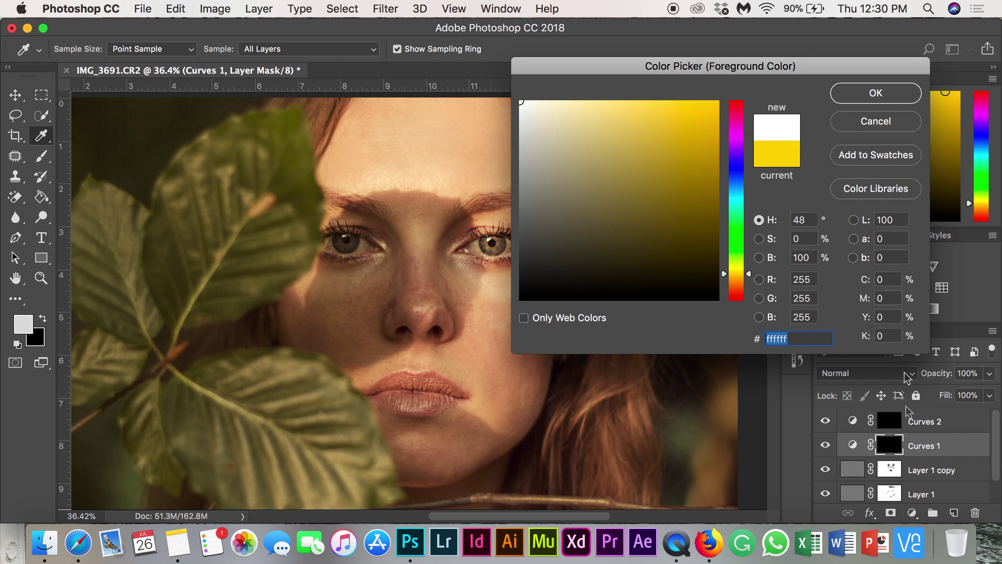
key("Return")
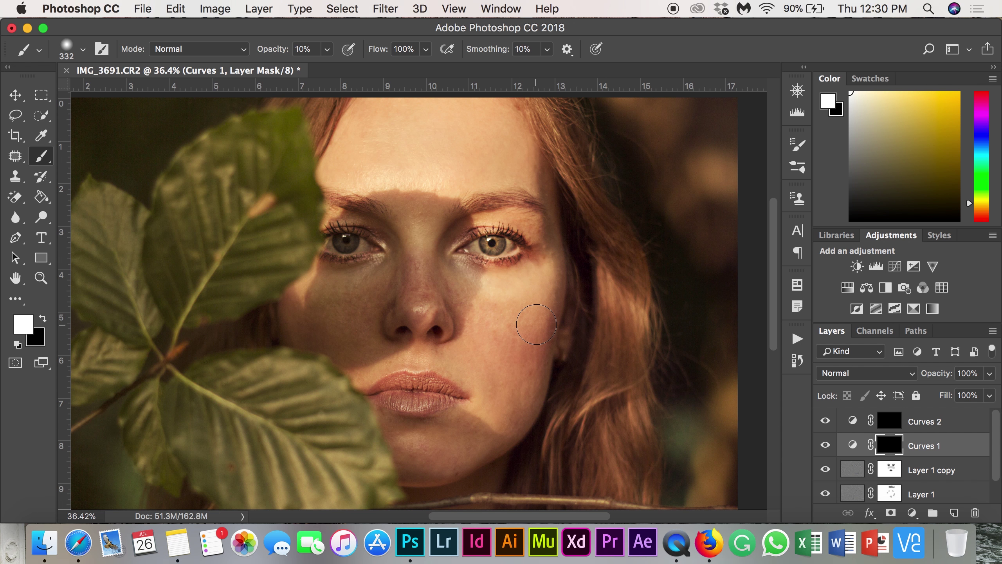
Paint white on the Curves 1 mask over both cheeks and around the nose, undoing one stroke along the nose.
left_click_drag(547, 318, 510, 358)
mouse_move(565, 302)
left_mouse_down()
mouse_move(508, 361)
mouse_move(541, 337)
mouse_move(551, 302)
mouse_move(511, 377)
mouse_move(544, 320)
left_mouse_up()
left_click_drag(287, 324, 304, 344)
mouse_move(392, 311)
left_mouse_down()
mouse_move(412, 286)
mouse_move(457, 313)
mouse_move(448, 290)
left_mouse_up()
left_click_drag(398, 267, 395, 321)
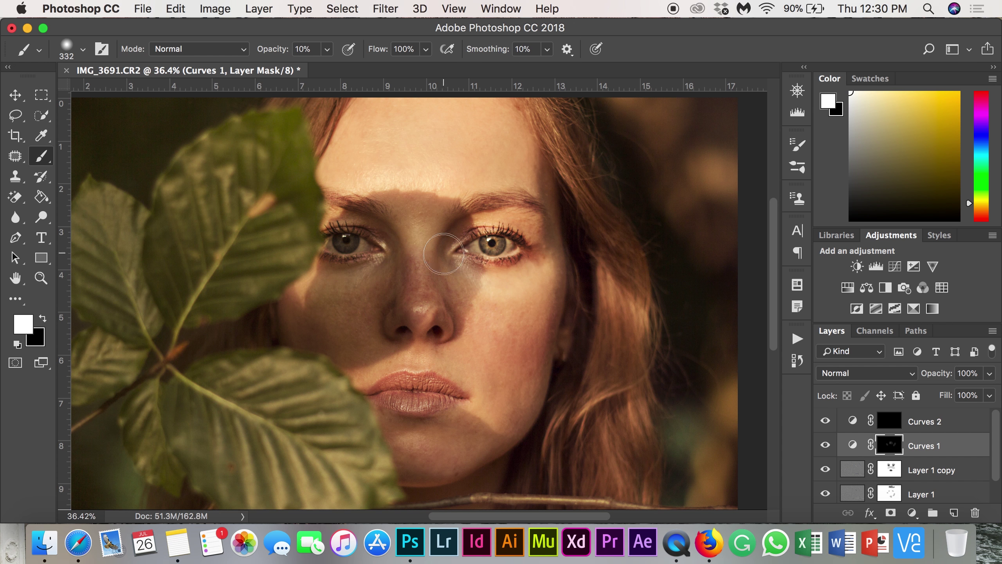
key("super+z")
scroll(475, 193, "up", 3)
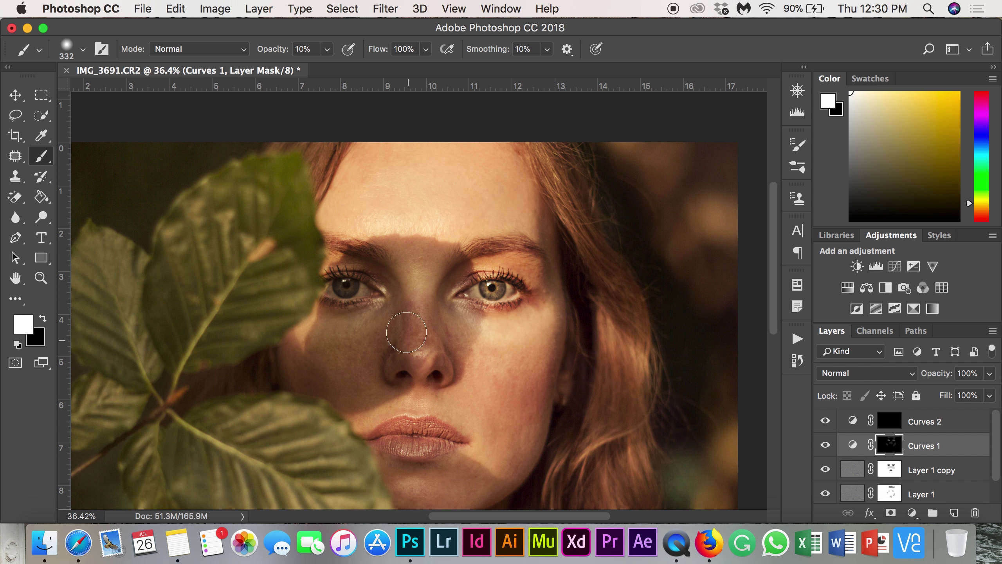
mouse_move(445, 336)
left_mouse_down()
mouse_move(391, 330)
mouse_move(377, 364)
left_mouse_up()
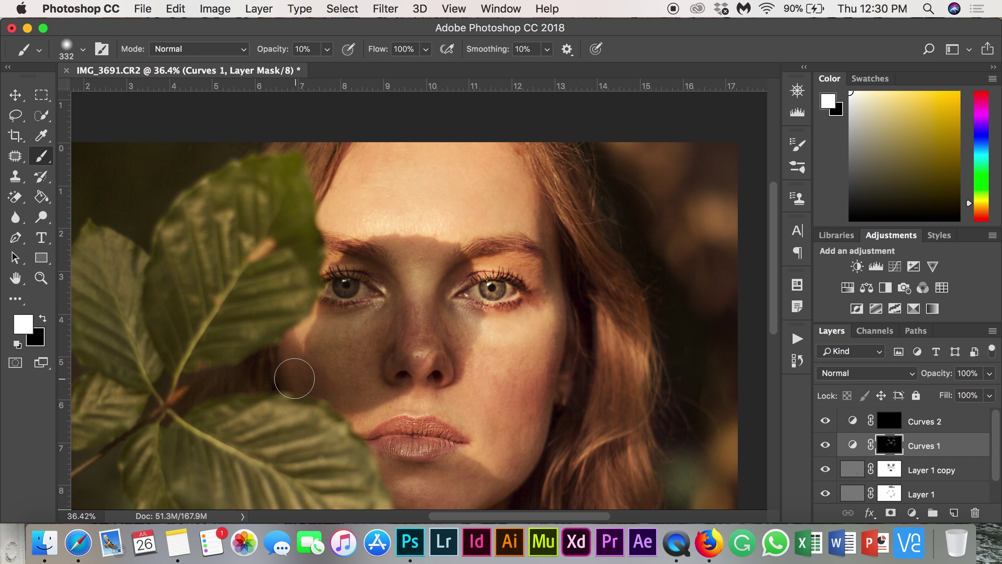
Activate the Curves 2 mask and paint white over the sunlit cheek and along the bridge of the nose.
left_click(888, 425)
mouse_move(510, 353)
left_mouse_down()
mouse_move(536, 333)
mouse_move(548, 304)
mouse_move(529, 332)
left_mouse_up()
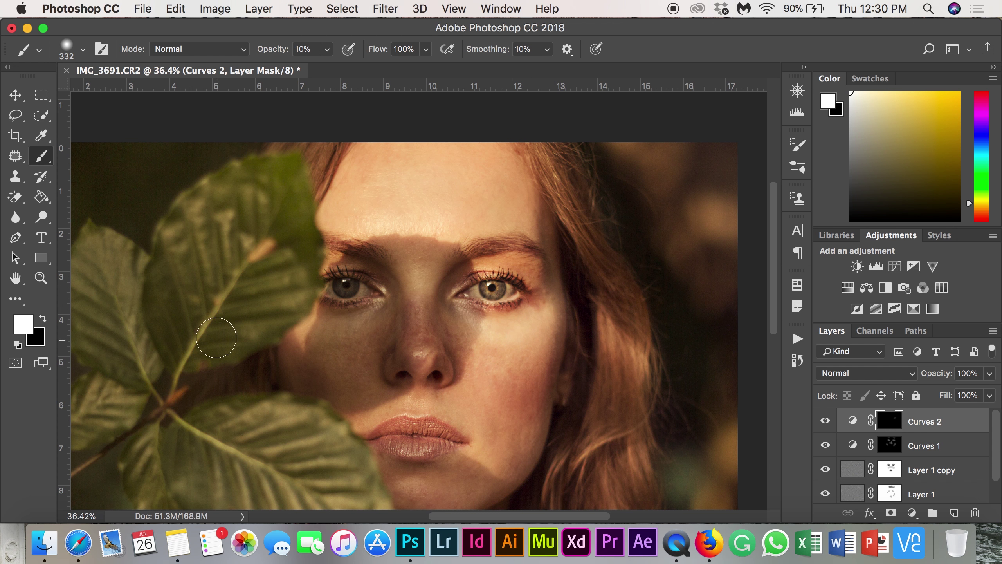
left_click(418, 347)
mouse_move(418, 347)
left_mouse_down()
mouse_move(426, 229)
mouse_move(432, 330)
mouse_move(420, 300)
left_mouse_up()
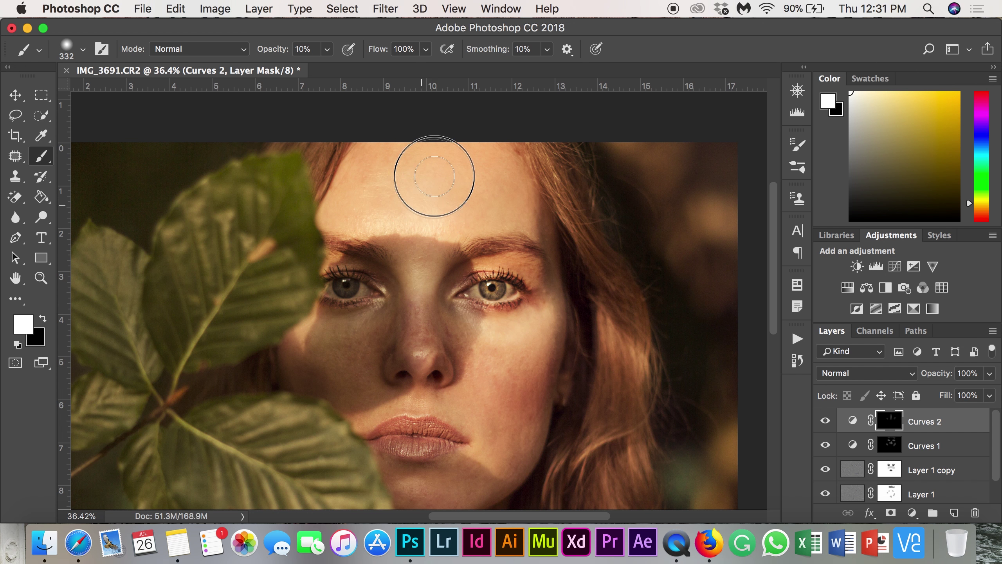
Reduce the brush size to 44 px.
left_click(83, 49)
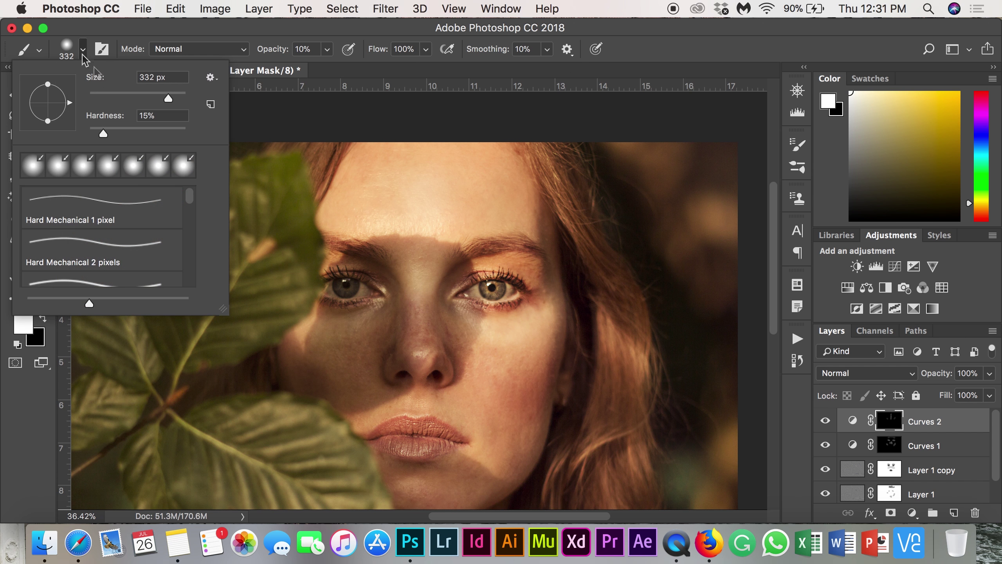
left_click(109, 95)
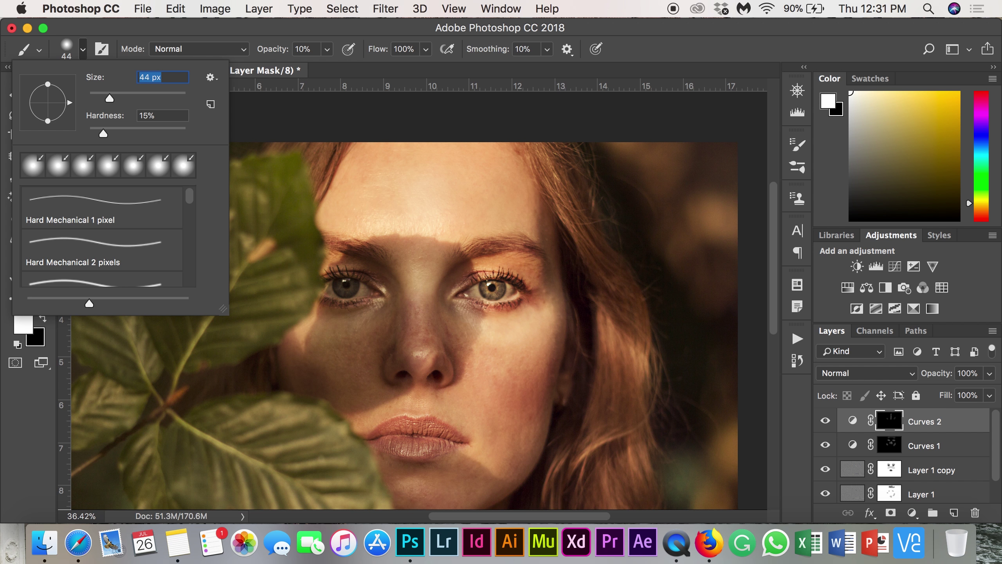
key("Return")
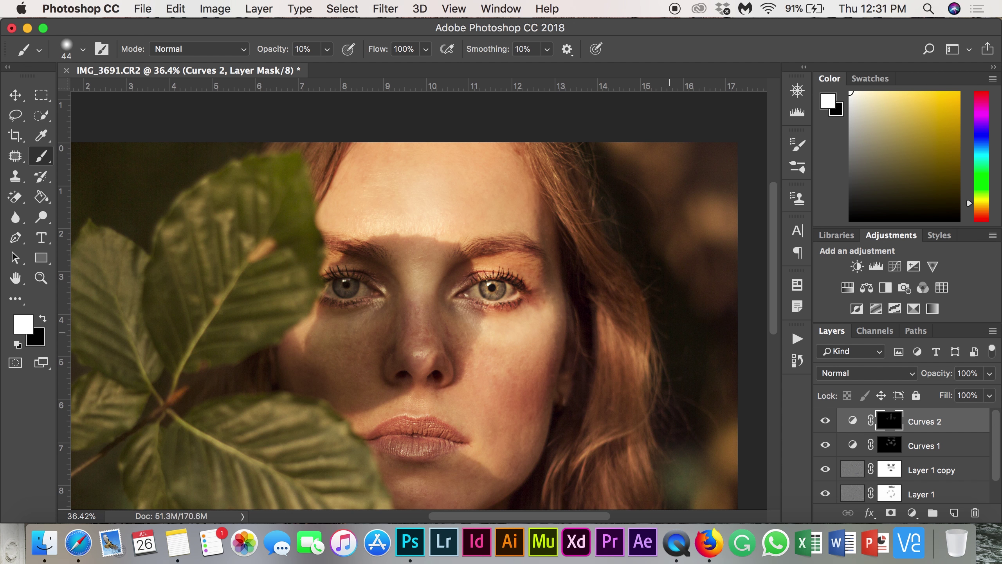
scroll(647, 331, "down", 4)
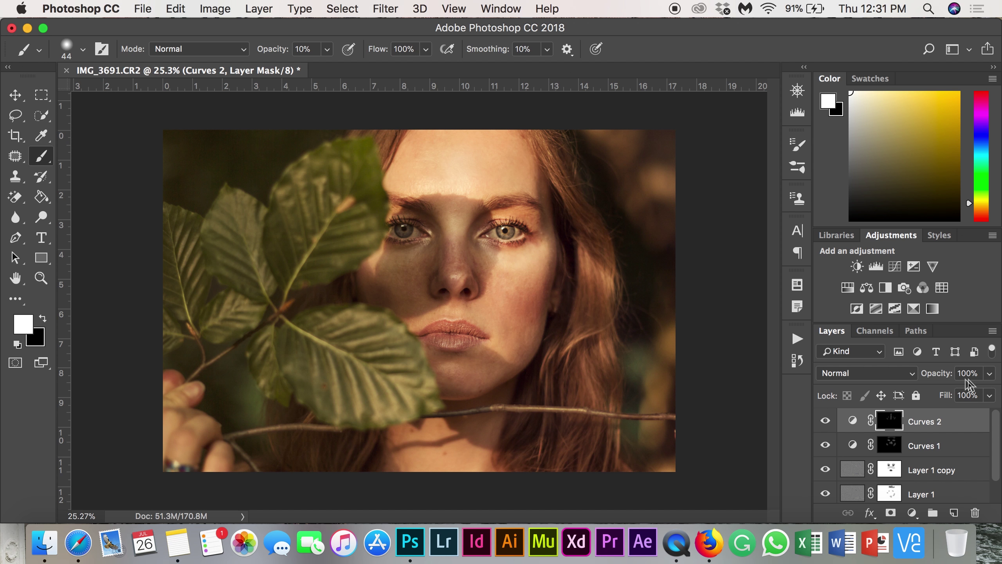
Set the brush size to 188 px and paint over the outer edges of the face, the nose and the lips.
left_click(84, 49)
left_click(158, 96)
left_click(558, 275)
mouse_move(373, 253)
left_mouse_down()
mouse_move(369, 265)
mouse_move(404, 276)
mouse_move(375, 267)
mouse_move(382, 250)
left_mouse_up()
mouse_move(467, 289)
left_mouse_down()
mouse_move(454, 272)
mouse_move(456, 284)
left_mouse_up()
mouse_move(460, 330)
left_mouse_down()
mouse_move(434, 335)
mouse_move(477, 330)
mouse_move(441, 342)
mouse_move(426, 335)
mouse_move(434, 324)
mouse_move(470, 324)
mouse_move(445, 330)
mouse_move(456, 344)
mouse_move(481, 336)
mouse_move(444, 343)
mouse_move(428, 327)
mouse_move(490, 335)
left_mouse_up()
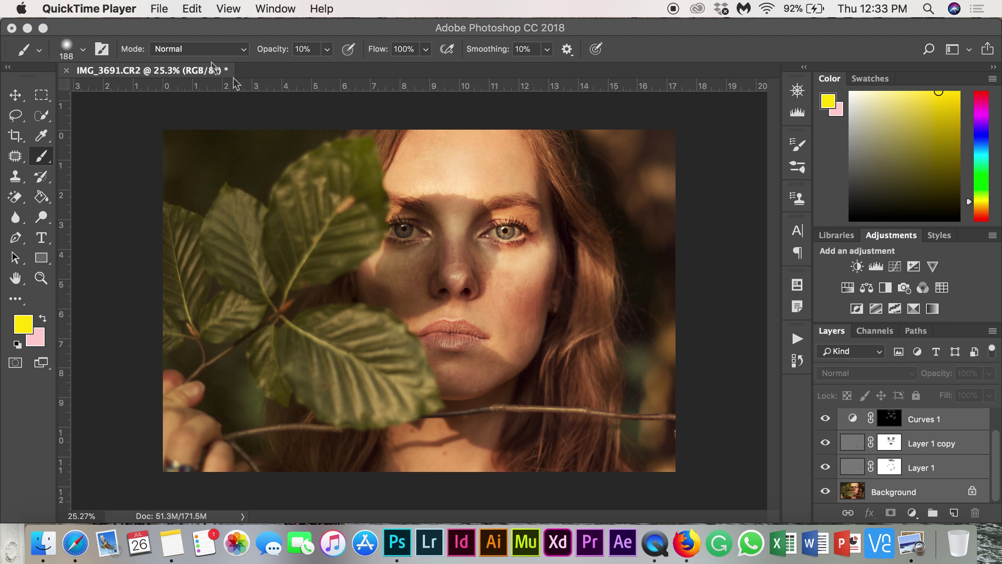
Start saving a copy of the retouched portrait in the Edited folder, with JPEG as the file format.
left_click(104, 163)
left_click(143, 9)
left_click(183, 172)
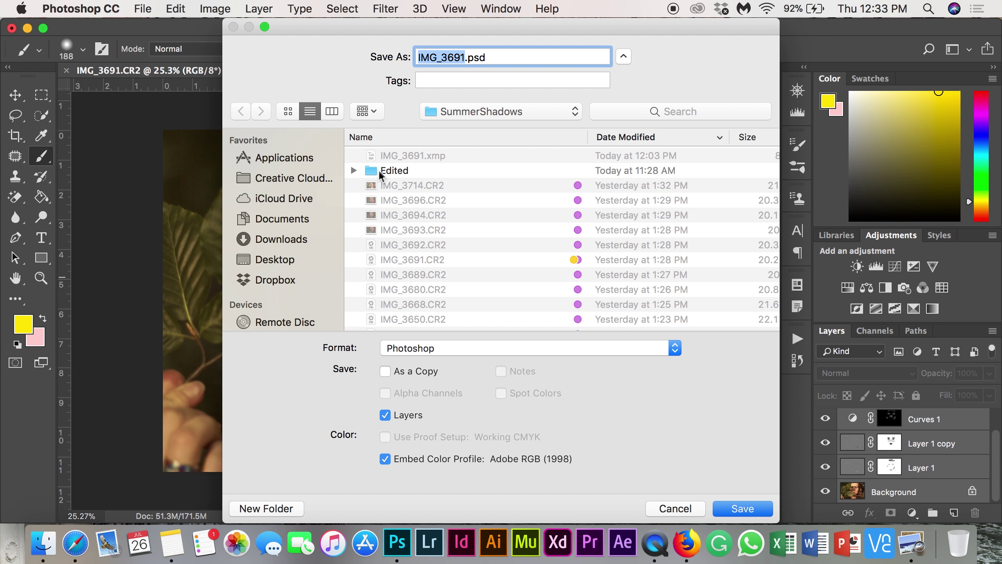
double_click(395, 171)
left_click(441, 349)
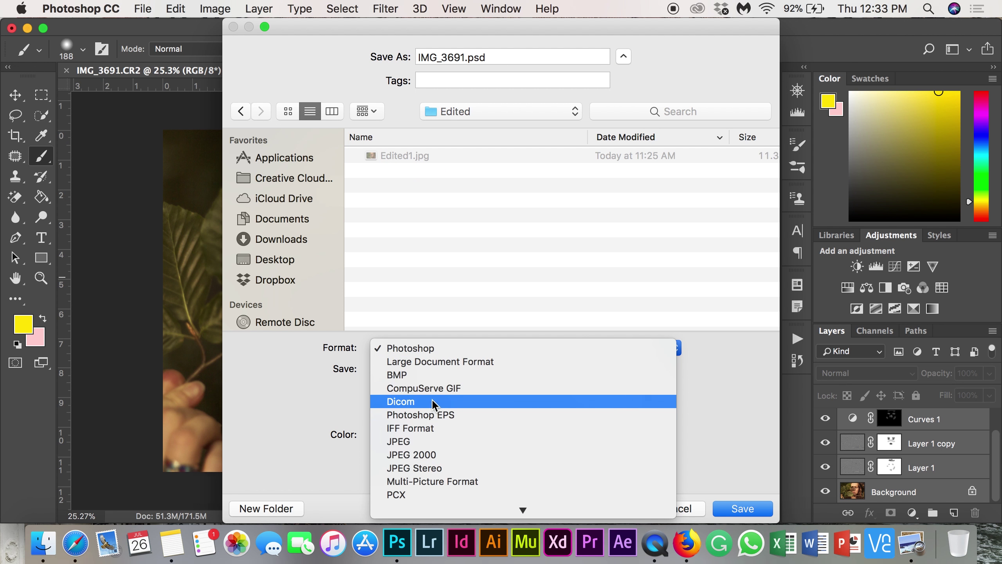
left_click(442, 441)
Name the JPEG copy SummerShadows_1.jpg and save it.
double_click(460, 58)
type("mmer.jpg")
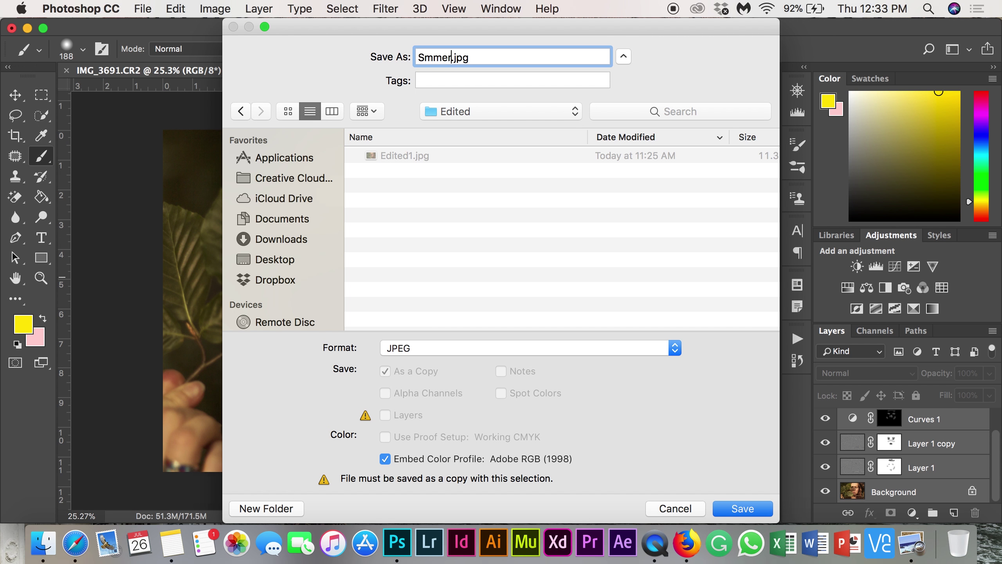
key("BackSpace")
key("BackSpace")
key("BackSpace")
key("BackSpace")
type("ummerShadows")
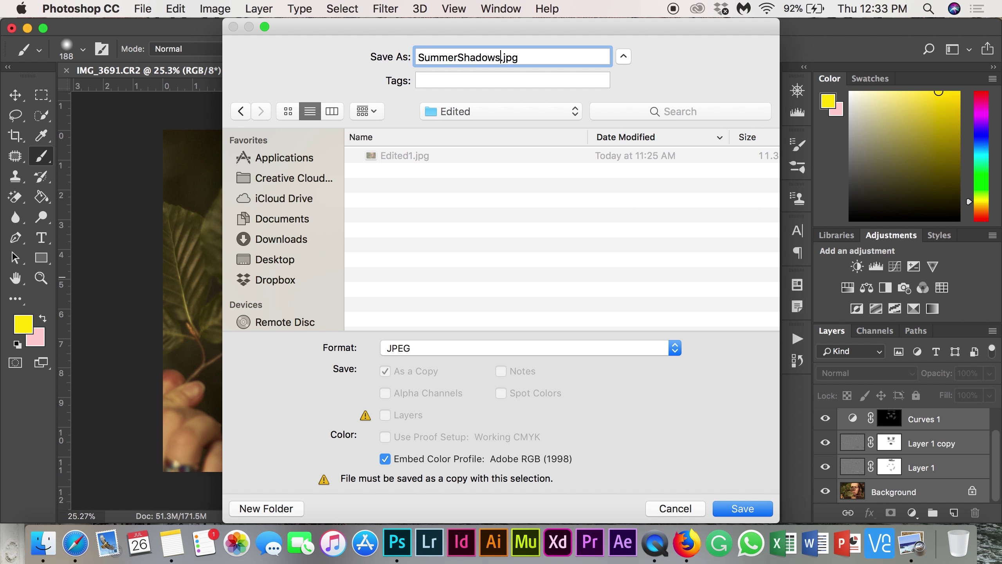
type("_1")
left_click(743, 508)
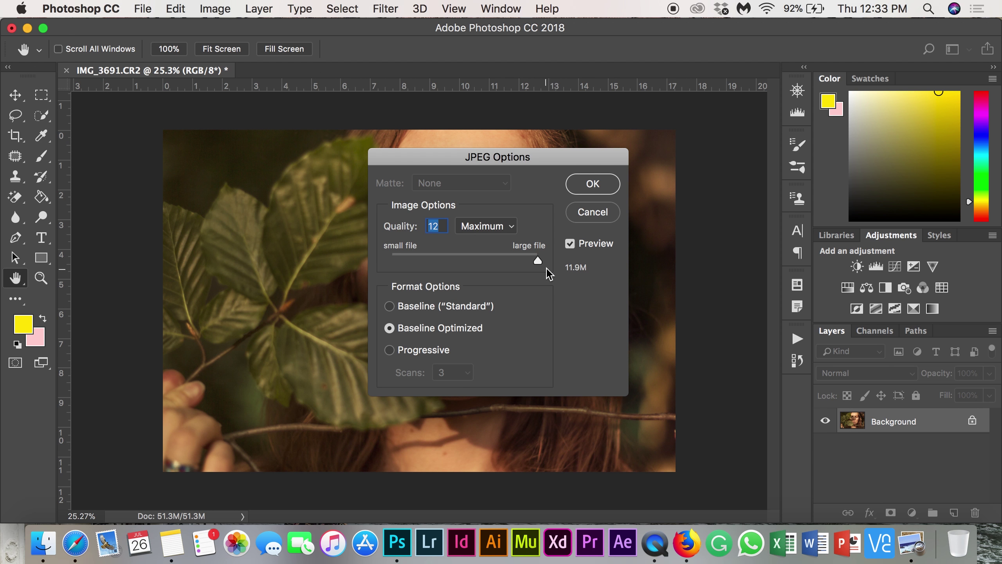
Export the JPEG at Maximum quality, 12, with the Baseline Optimized format option.
left_click(474, 258)
left_click(538, 256)
left_click(590, 186)
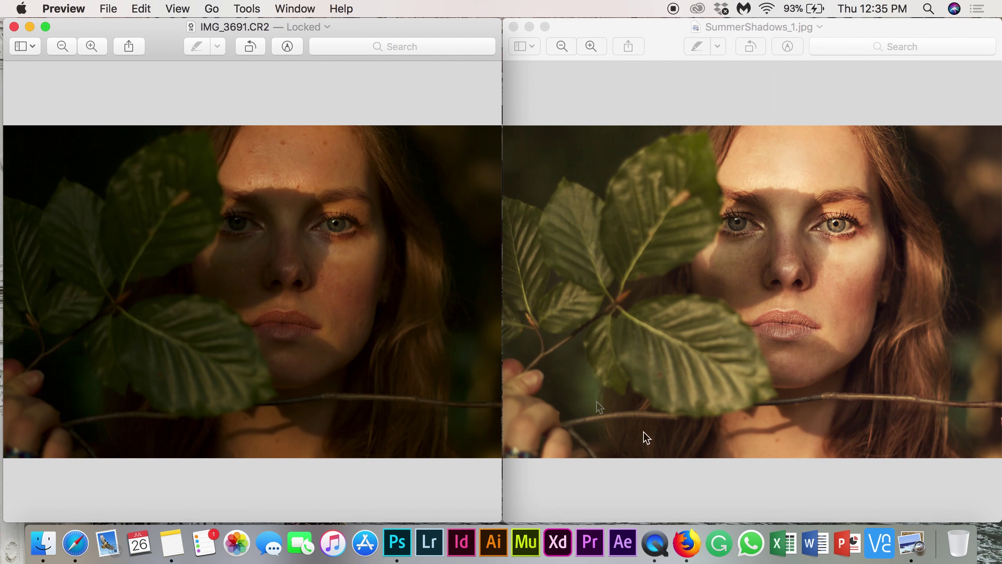
Compare the exported SummerShadows_1.jpg with the original IMG_3691.CR2 side by side in Preview.
left_click(668, 28)
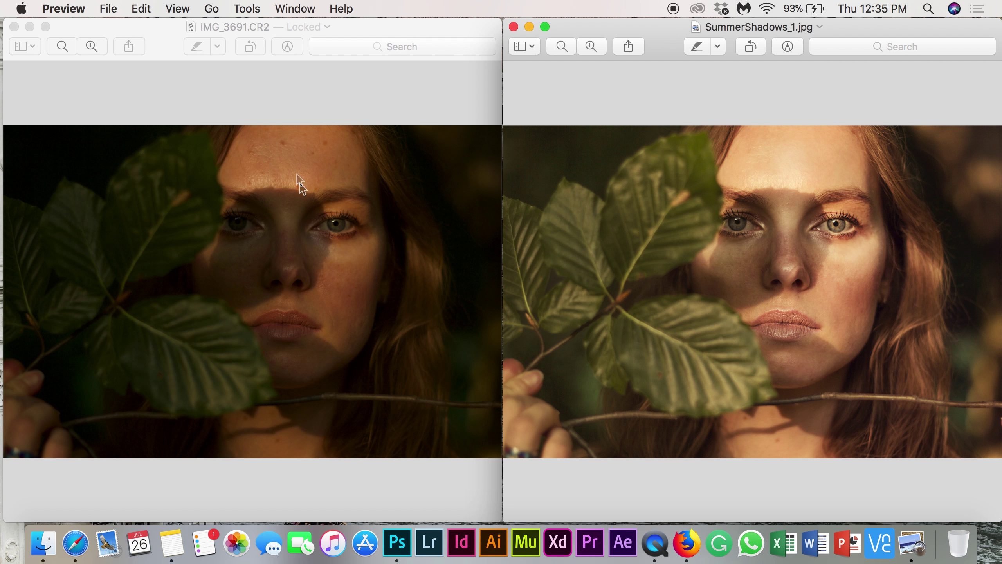